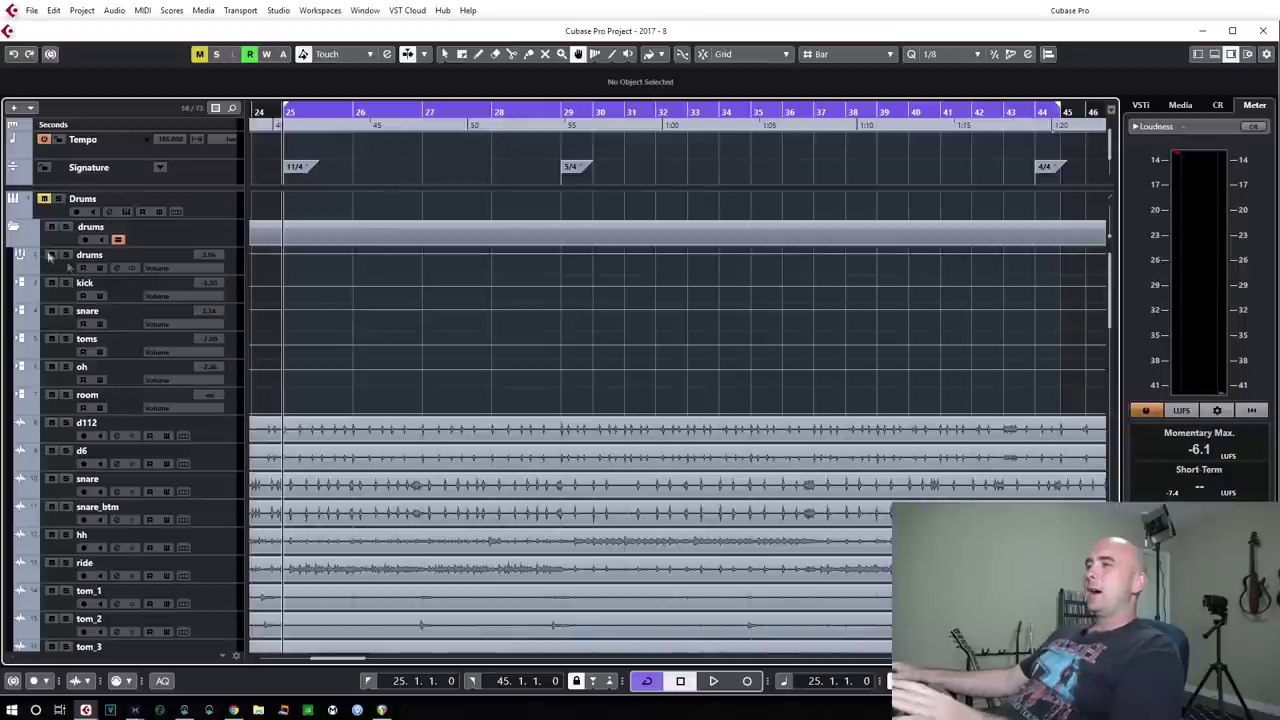
Step: Collapse the drums folder and audition the drums and bass_jh tracks soloed over the bar 25 to 45 loop
click(14, 228)
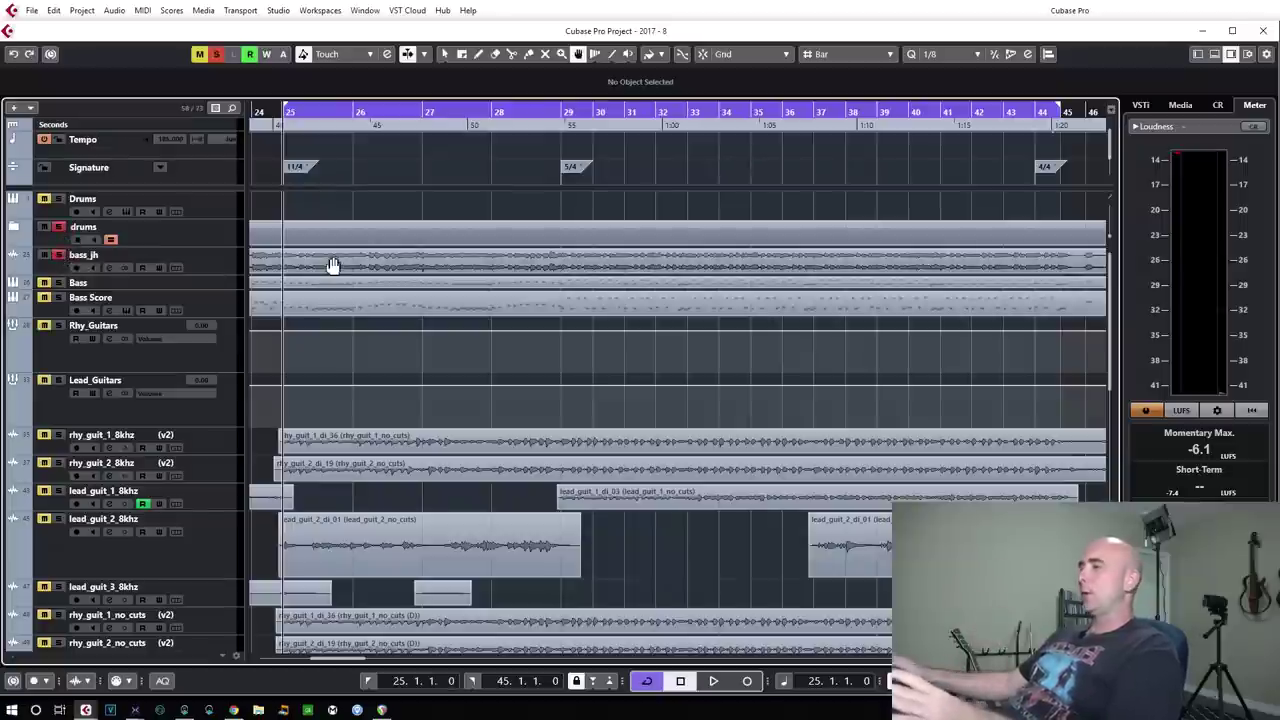
key(space)
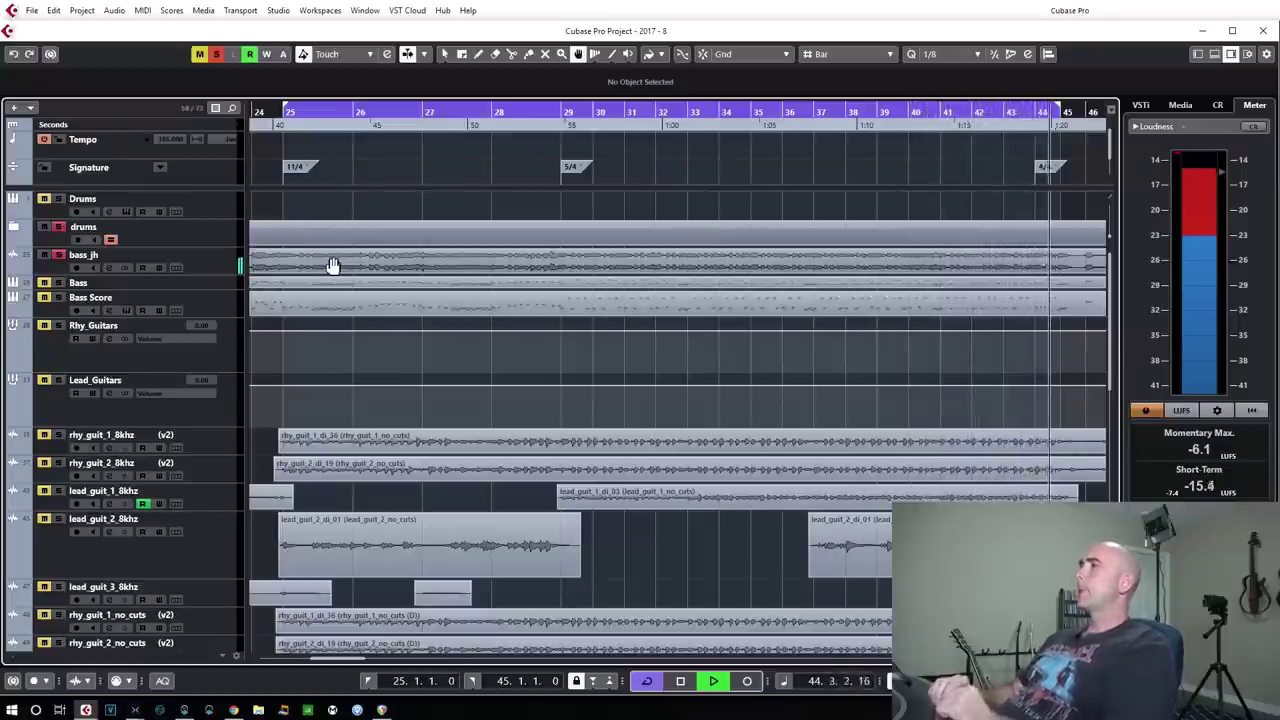
key(space)
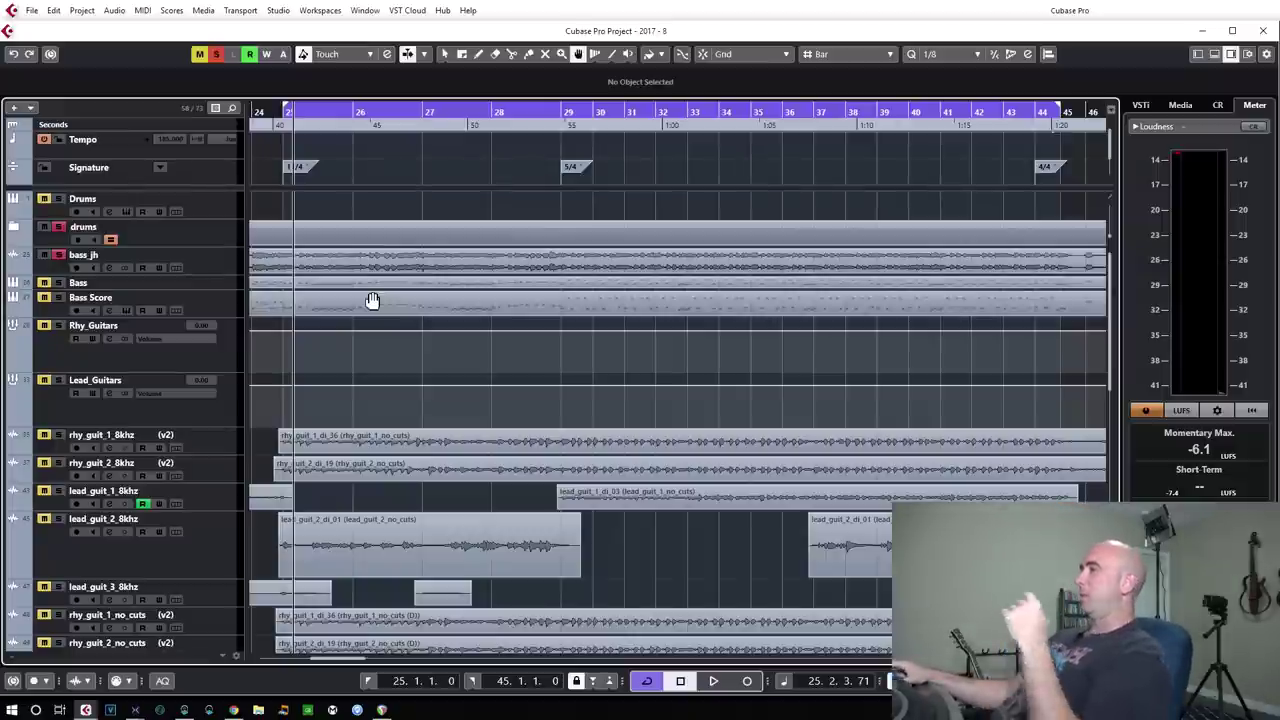
click(60, 228)
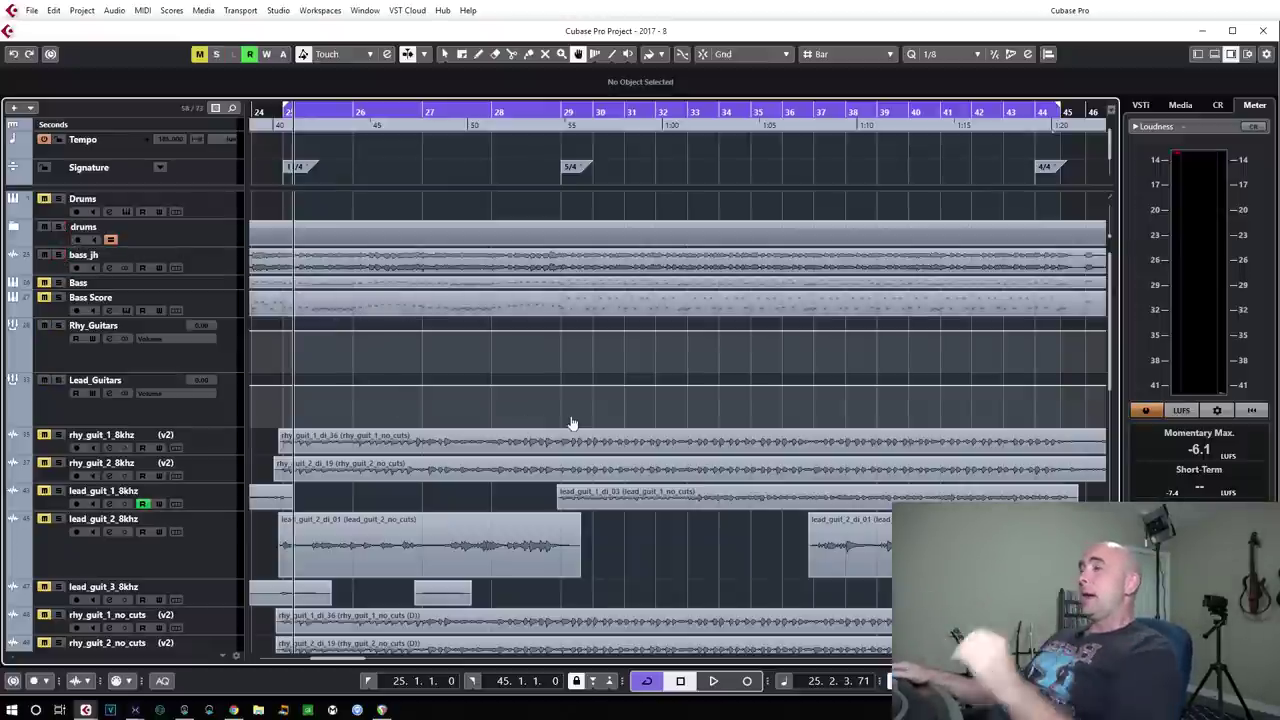
Step: Solo the rhy_guit_1_8khz track and open its channel settings over the middle of the project
scroll(580, 445, down, 2)
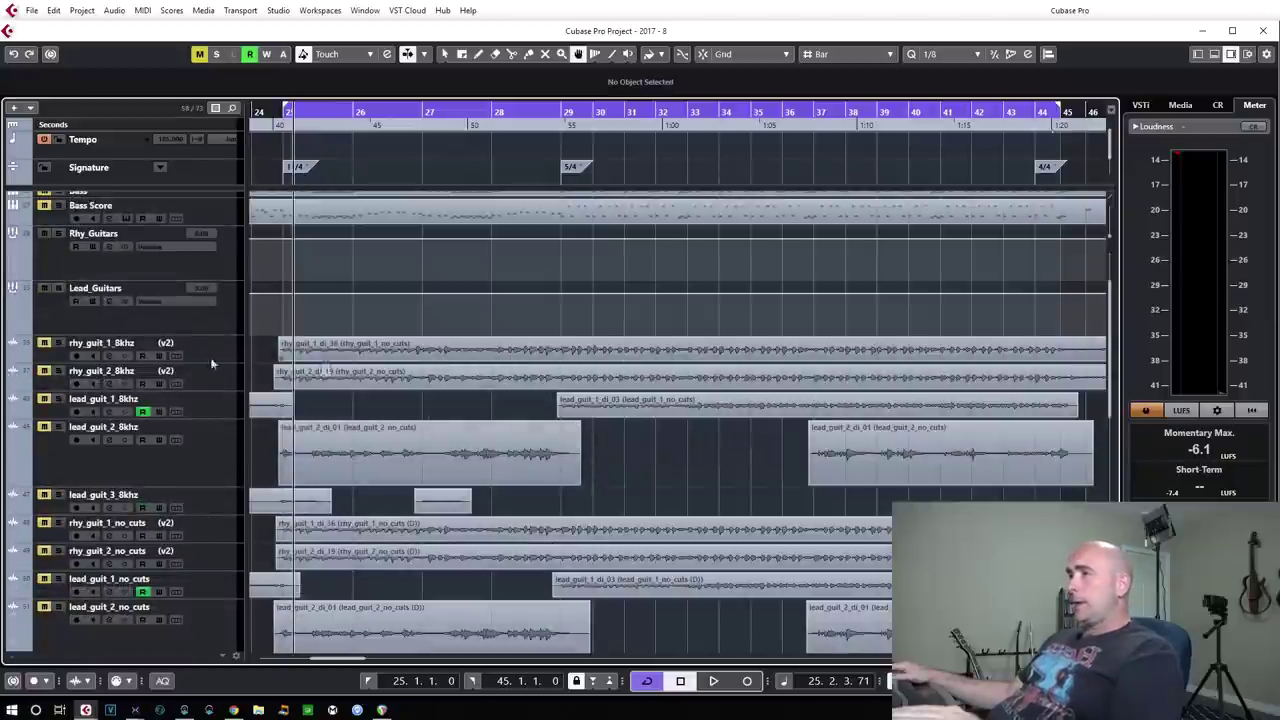
click(59, 343)
click(110, 356)
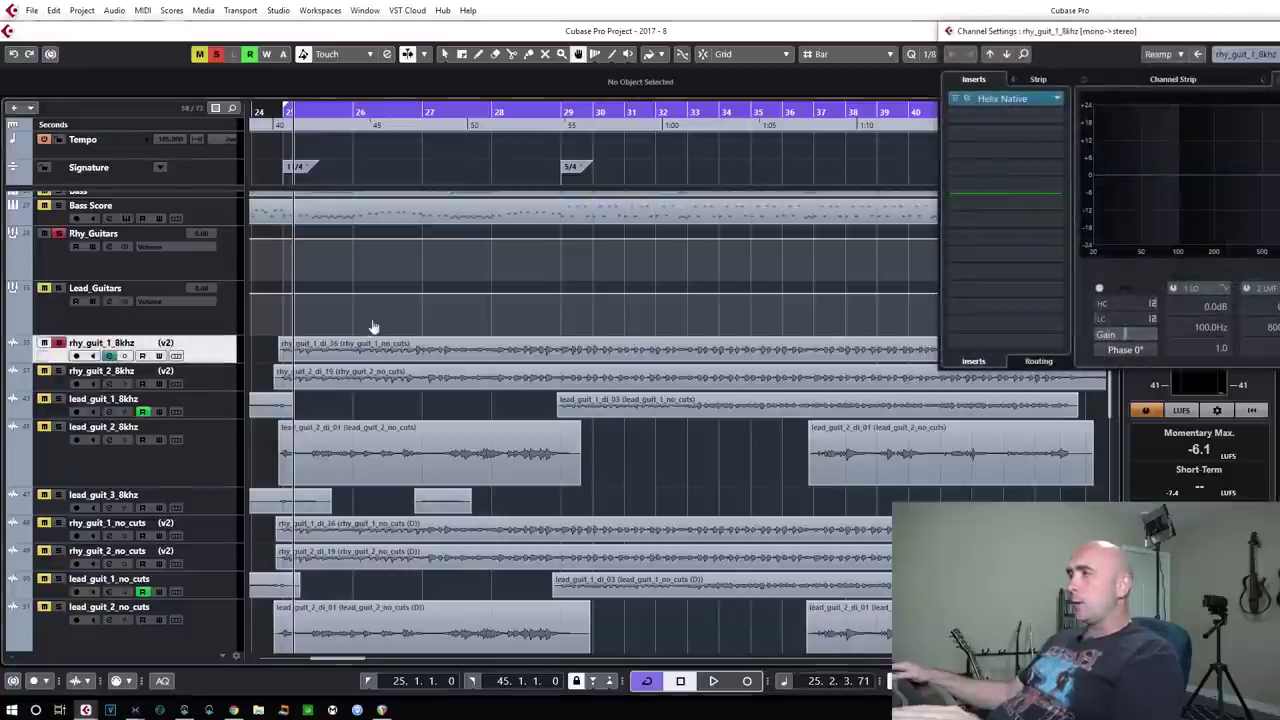
drag(1175, 34, 687, 80)
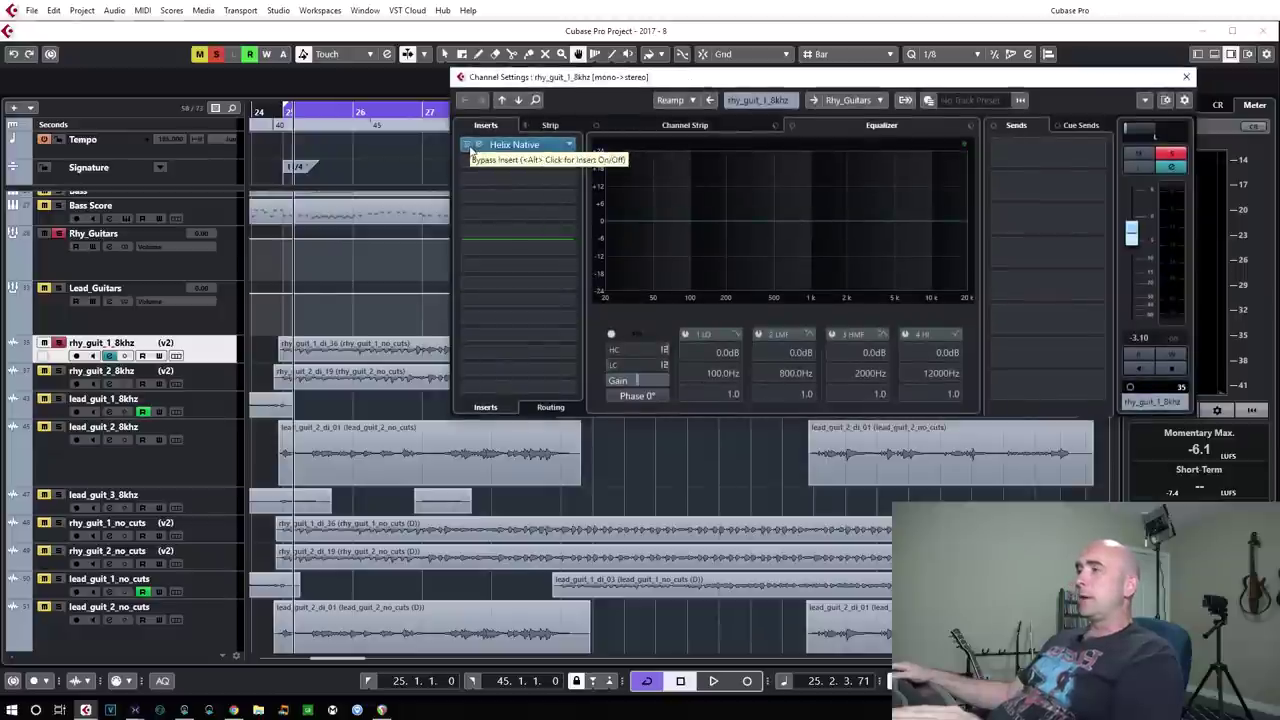
Step: Bypass the Helix Native insert on rhy_guit_1_8khz and audition the dry guitar from bar 25
click(483, 148)
key(space)
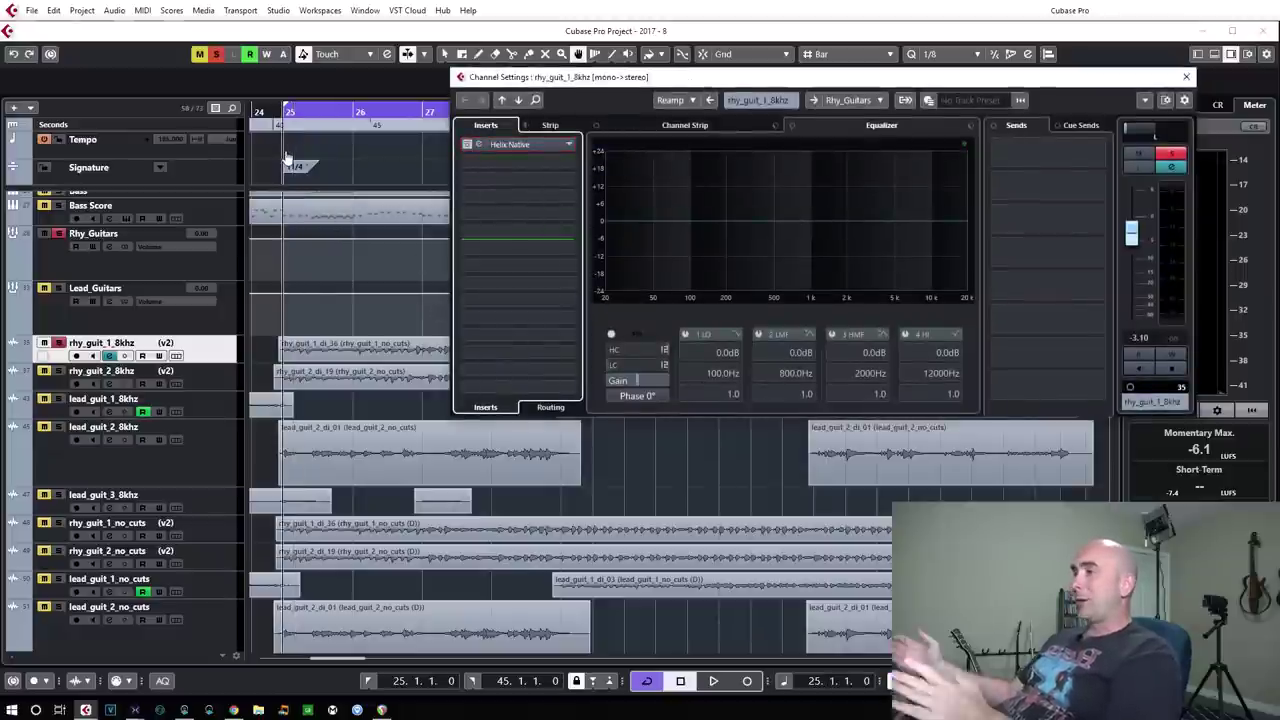
key(space)
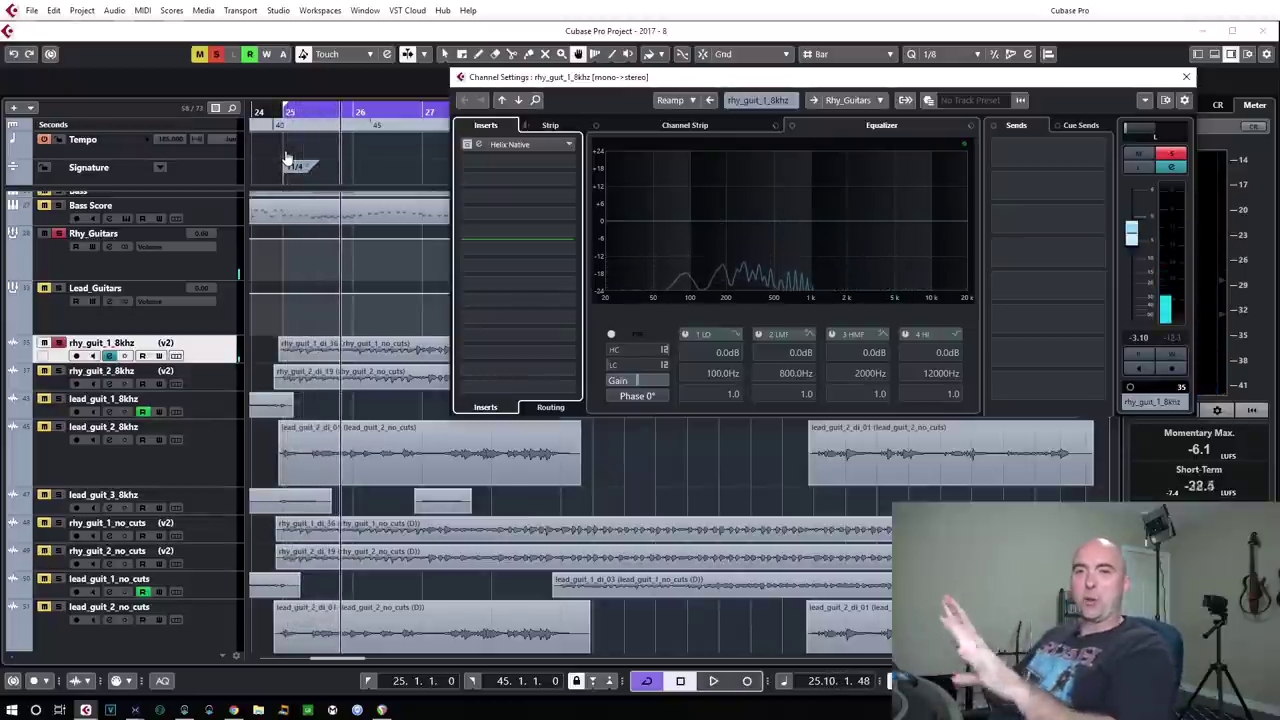
click(286, 125)
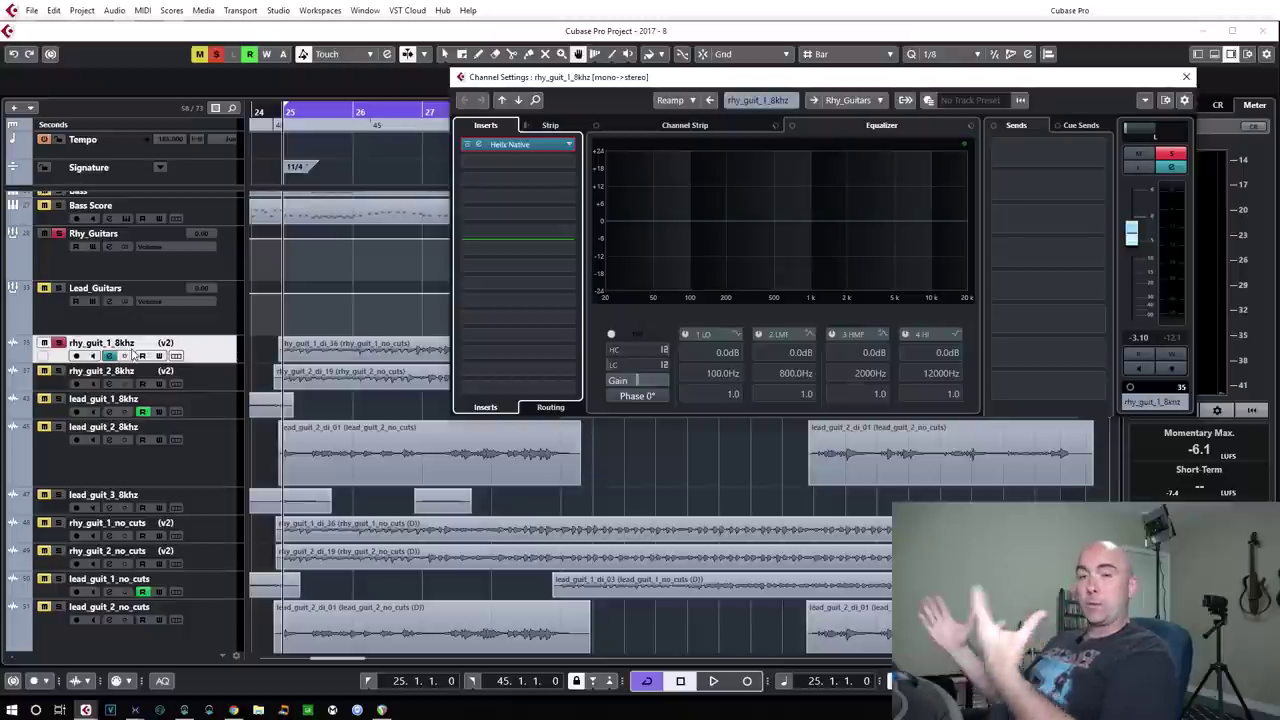
Step: Audition the soloed rhy_guit_1_8khz track with Helix Native active and its pan centred
key(e)
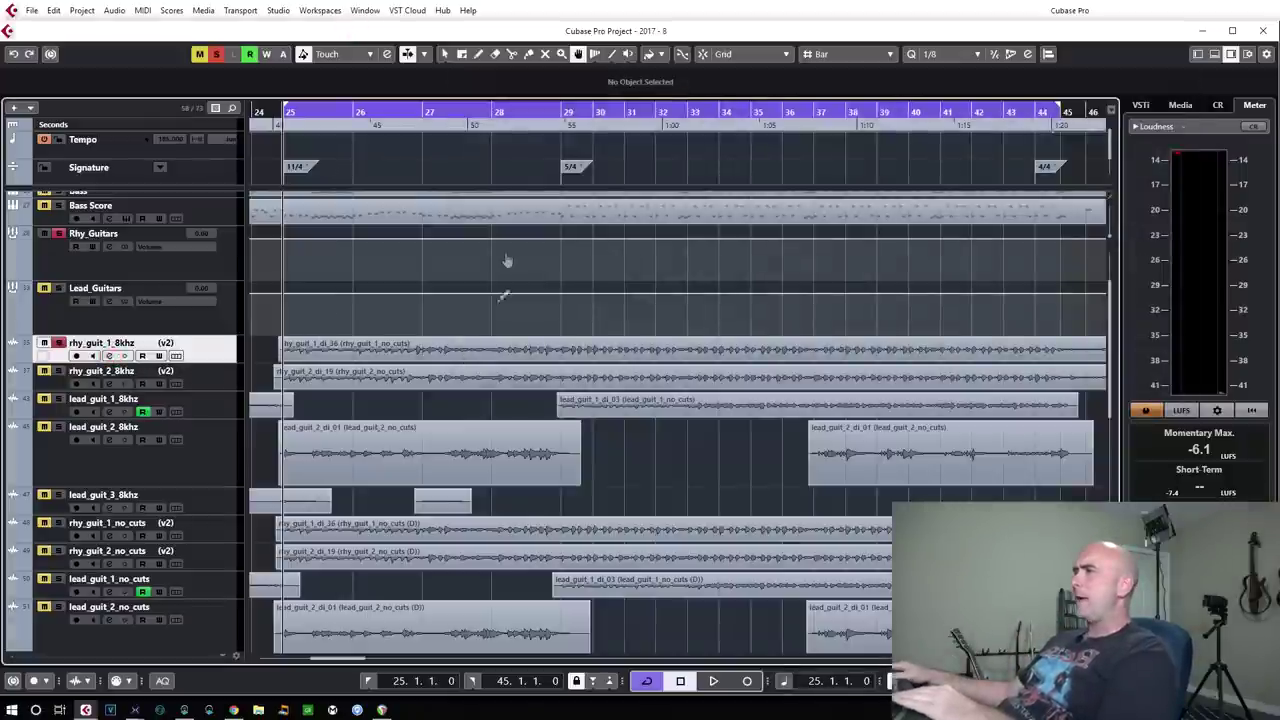
click(109, 356)
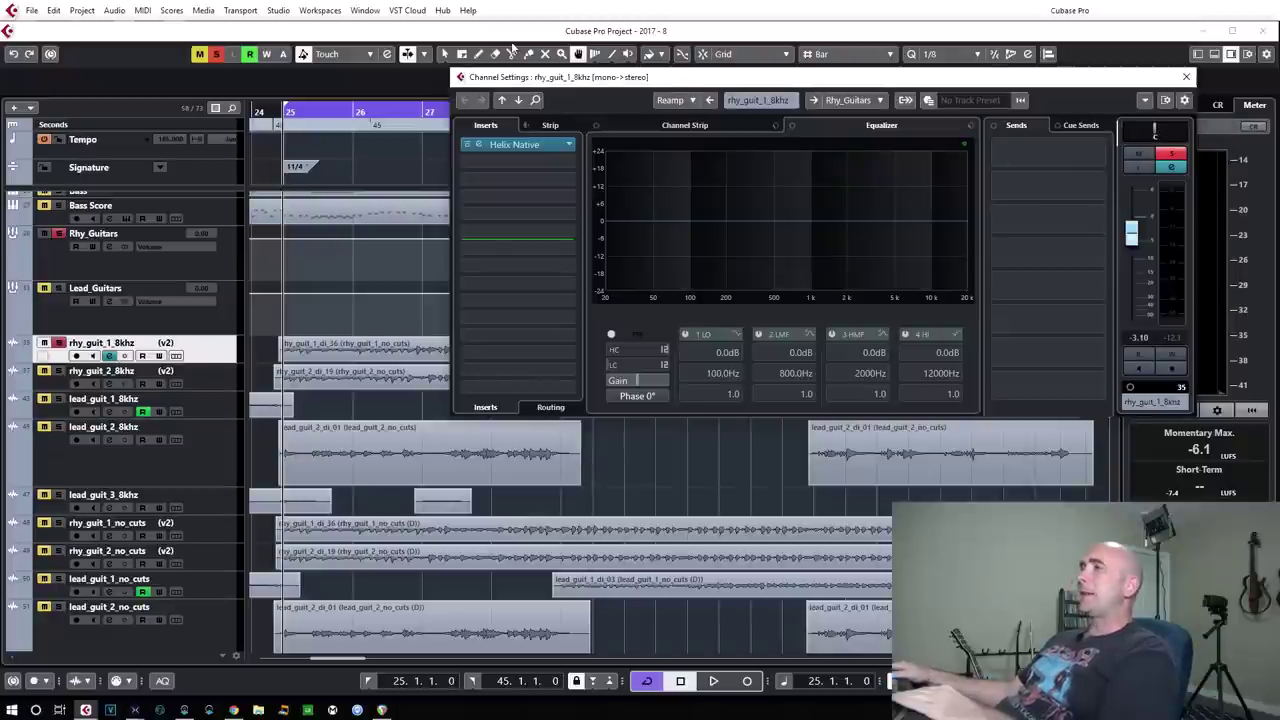
key(e)
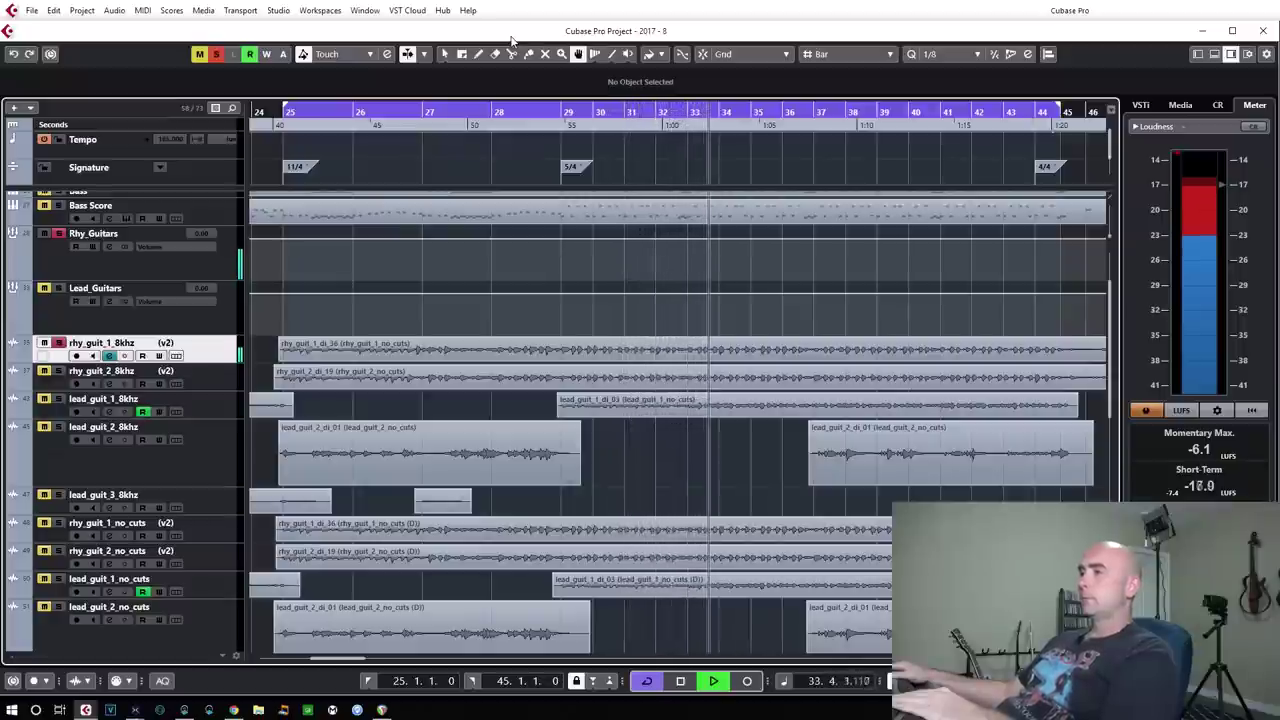
key(space)
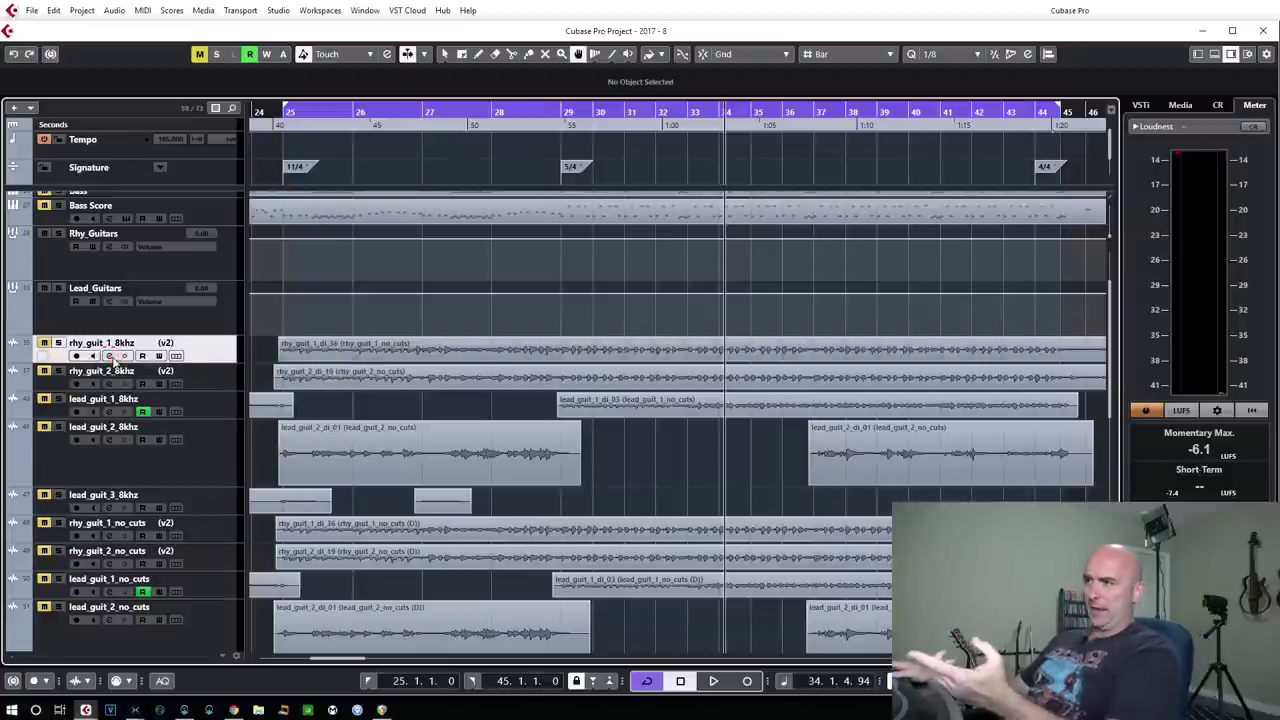
Step: Review the output routing and panning in the channel settings of rhy_guit_1_8khz and lead_guit_1_8khz
click(110, 356)
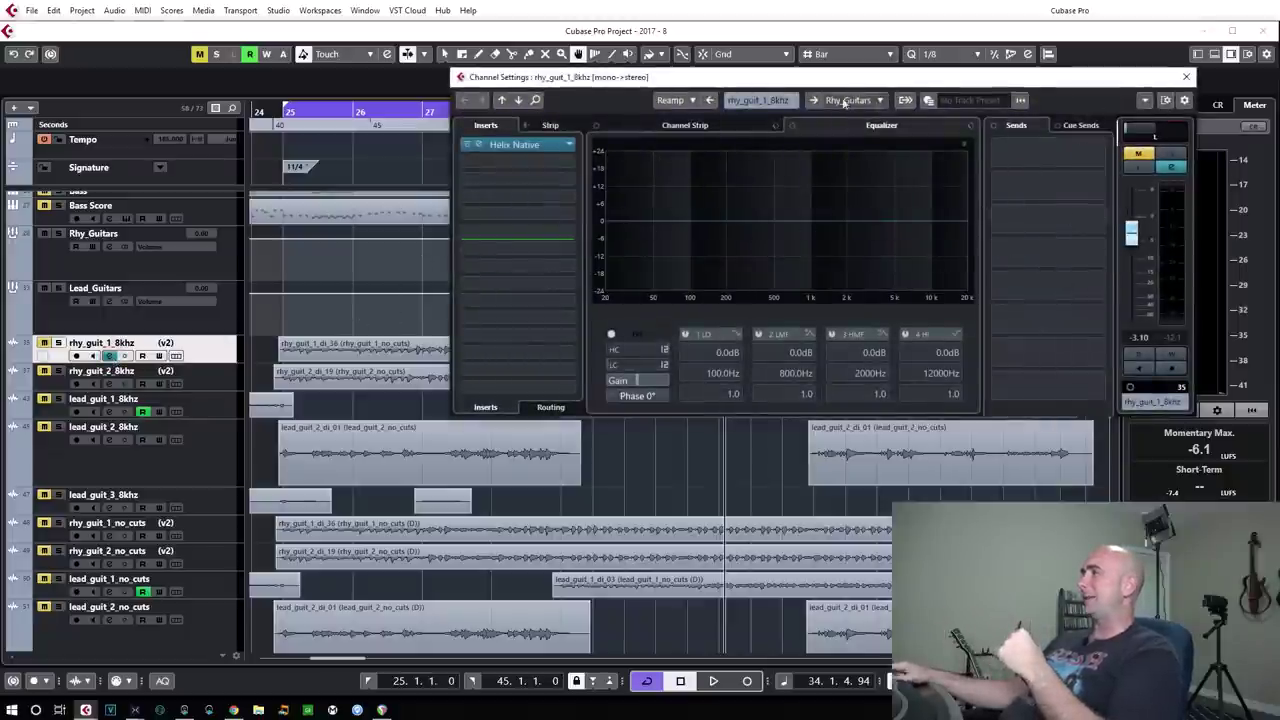
click(1186, 79)
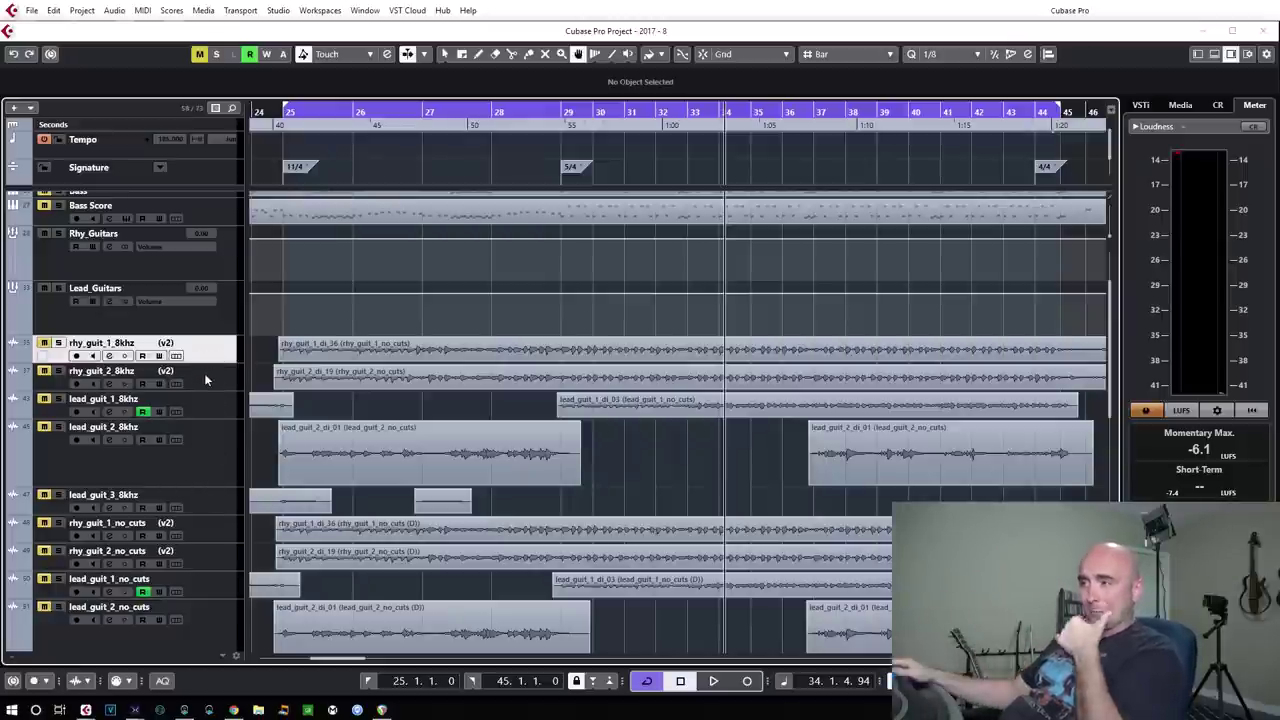
click(109, 411)
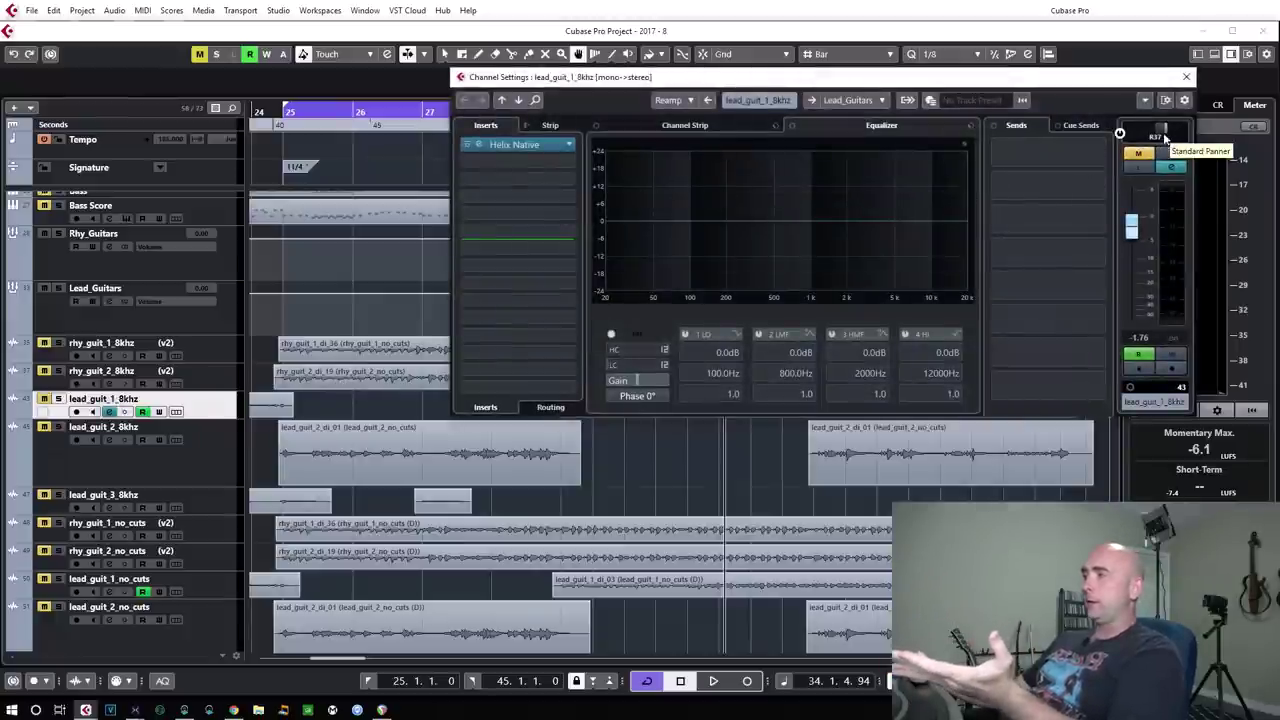
click(1186, 78)
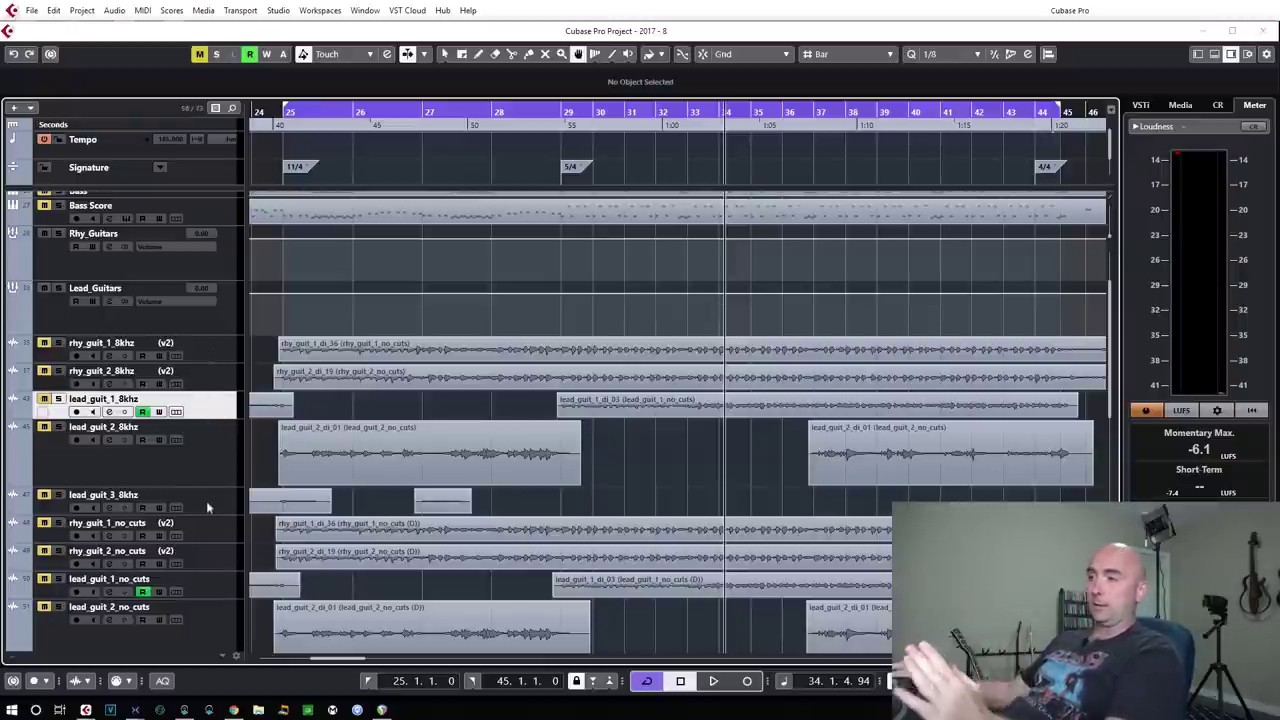
Step: Rename the lead_guit_2_khz track to lead_guit_2_3 khz
scroll(221, 524, down, 5)
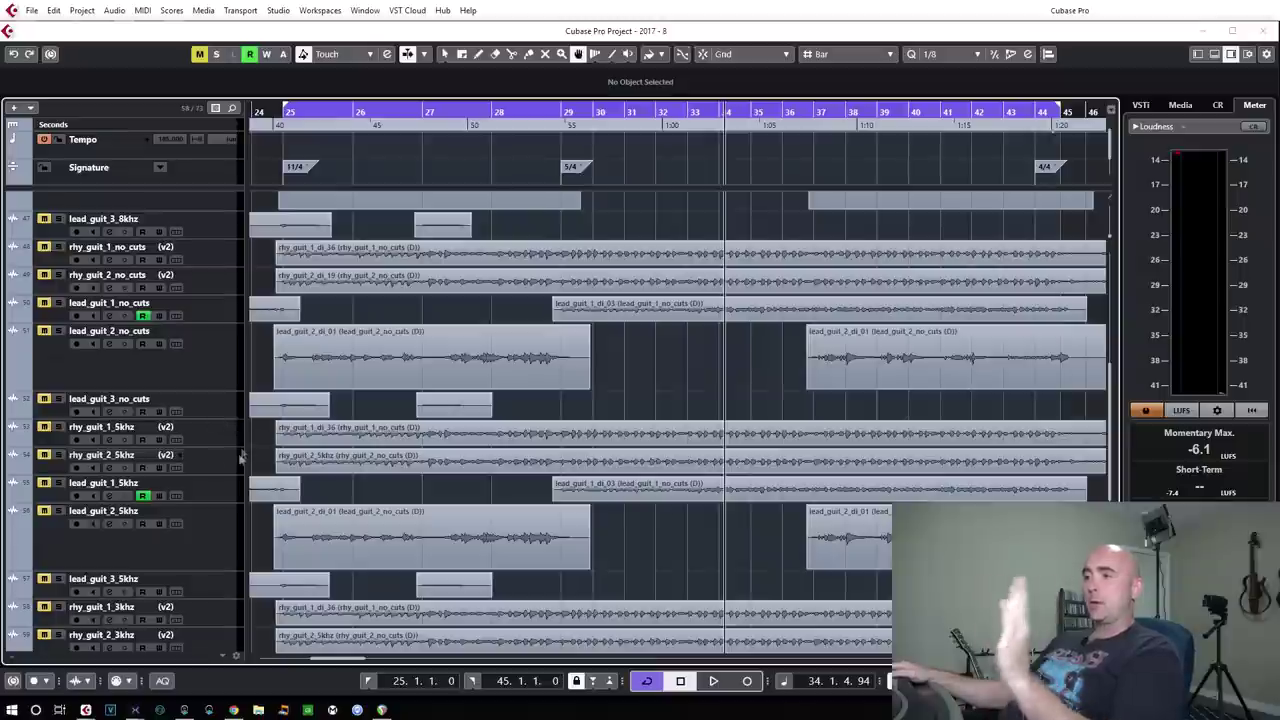
scroll(214, 461, down, 3)
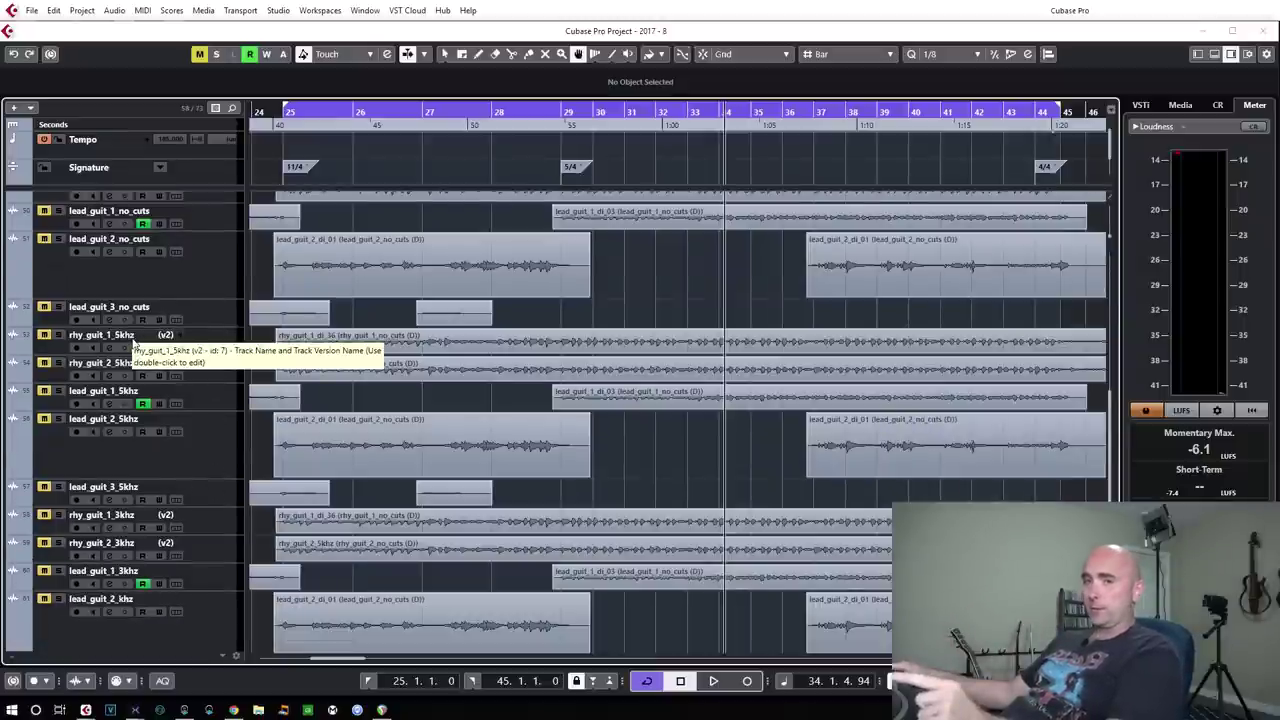
scroll(222, 529, down, 3)
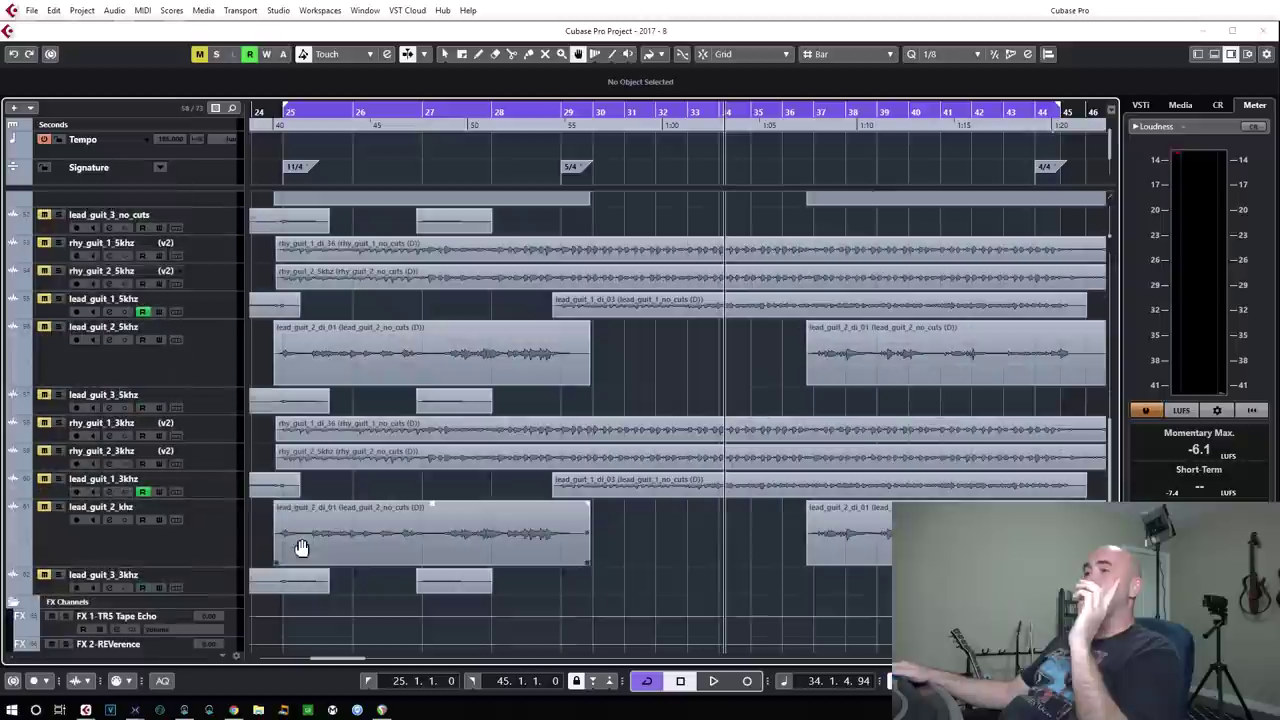
double_click(128, 510)
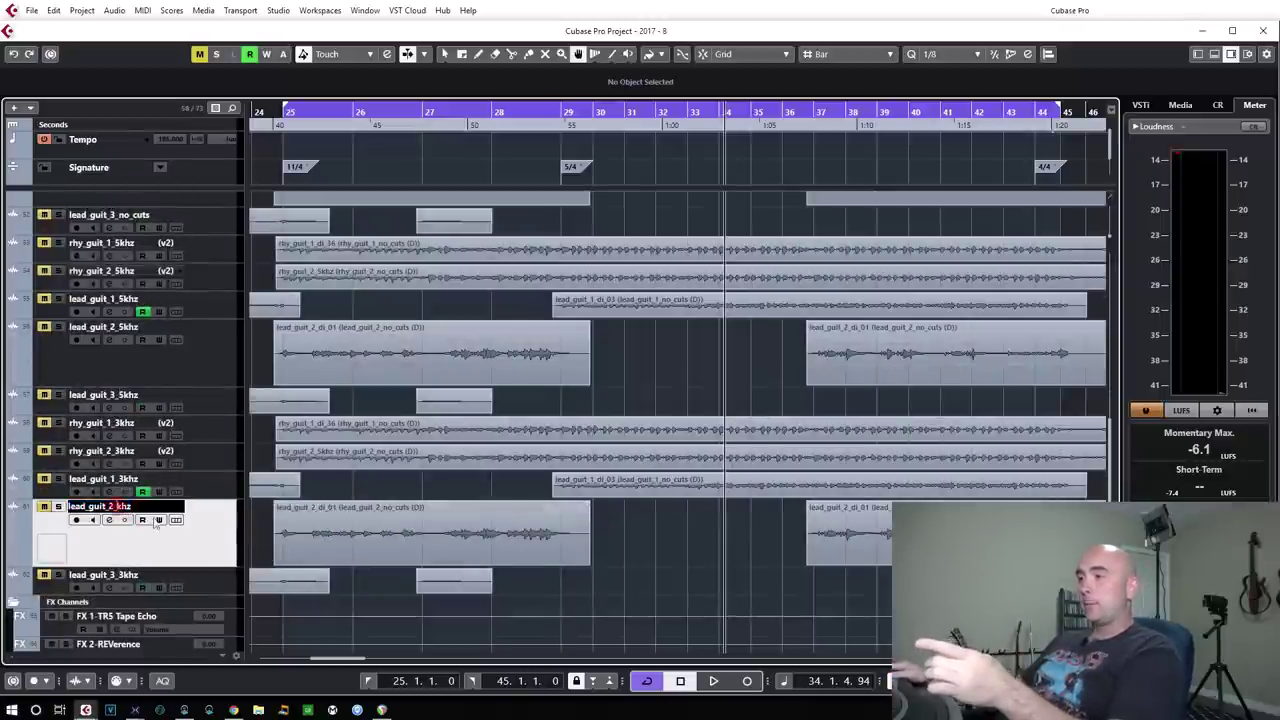
text(3)
key(Return)
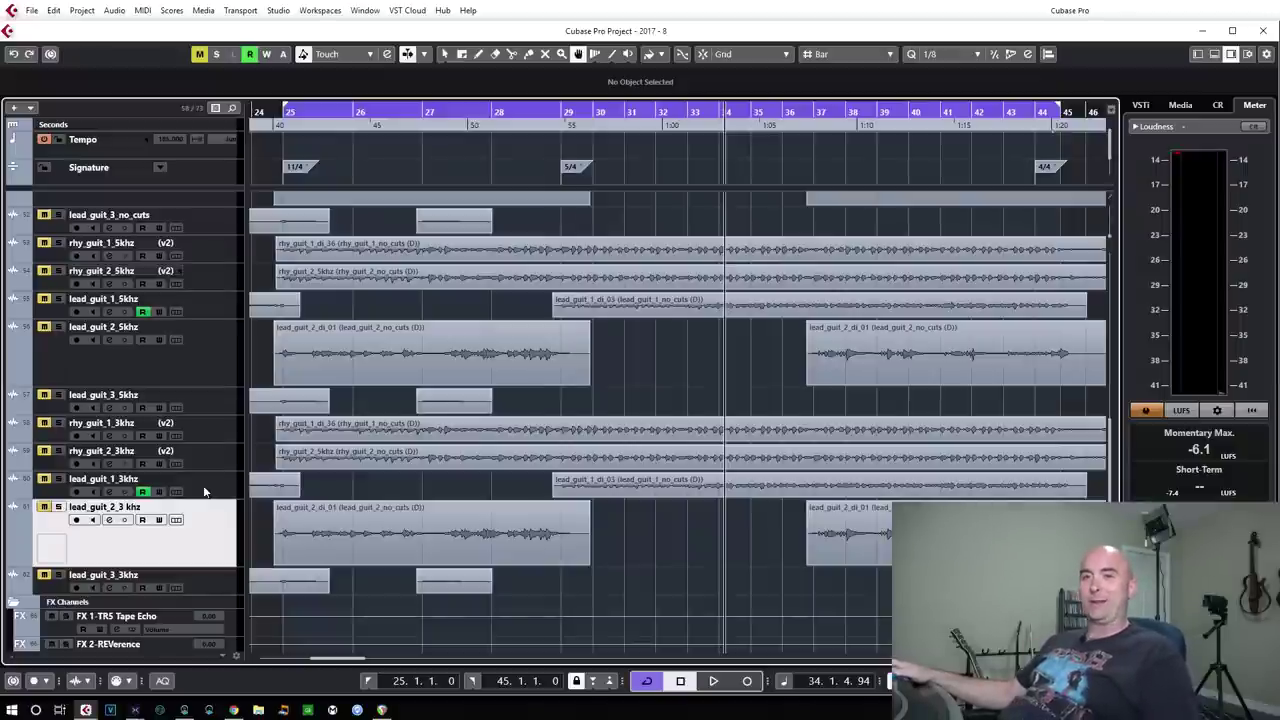
Step: Solo the rhy_guit_1_8khz track and audition it from bar 25
scroll(302, 503, up, 3)
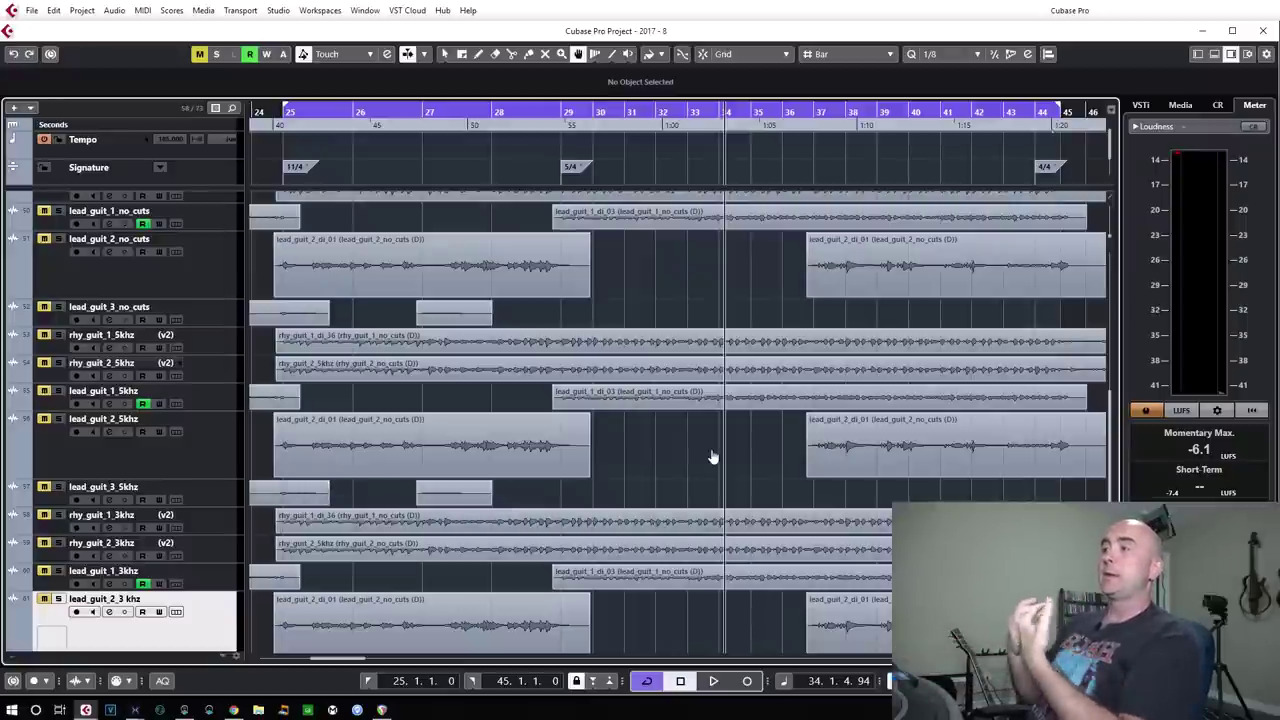
scroll(771, 457, up, 5)
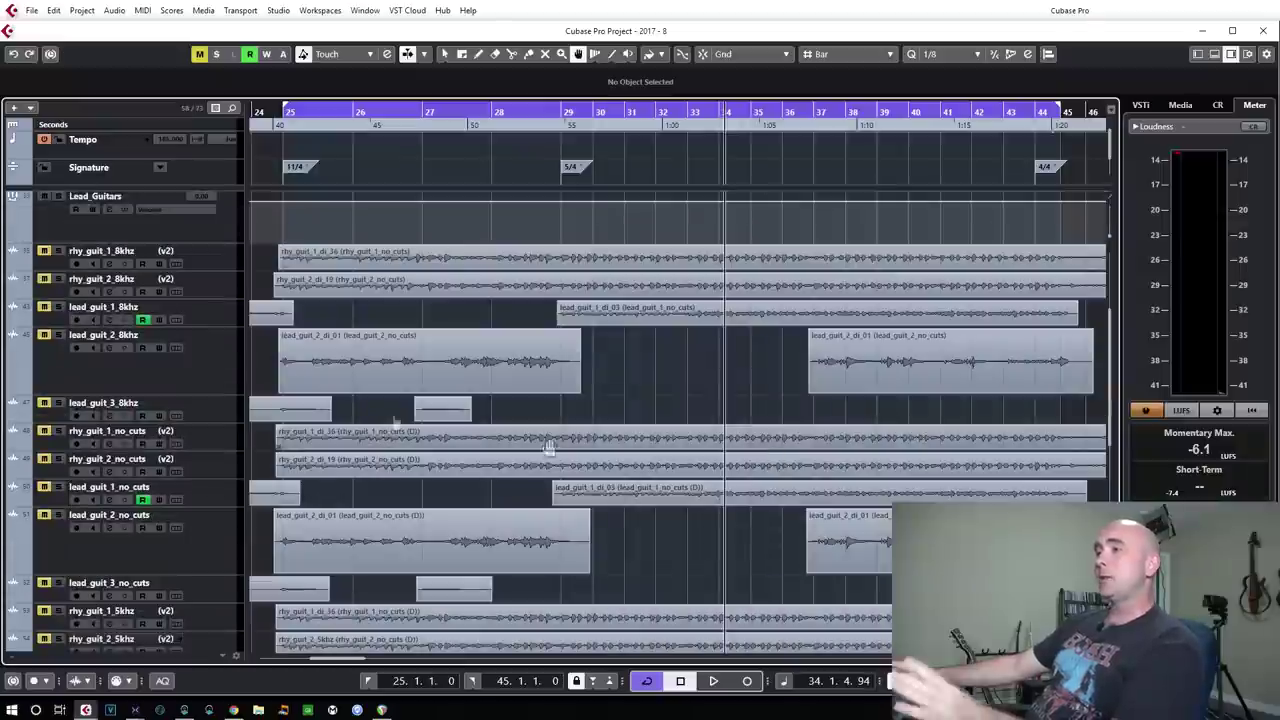
click(59, 251)
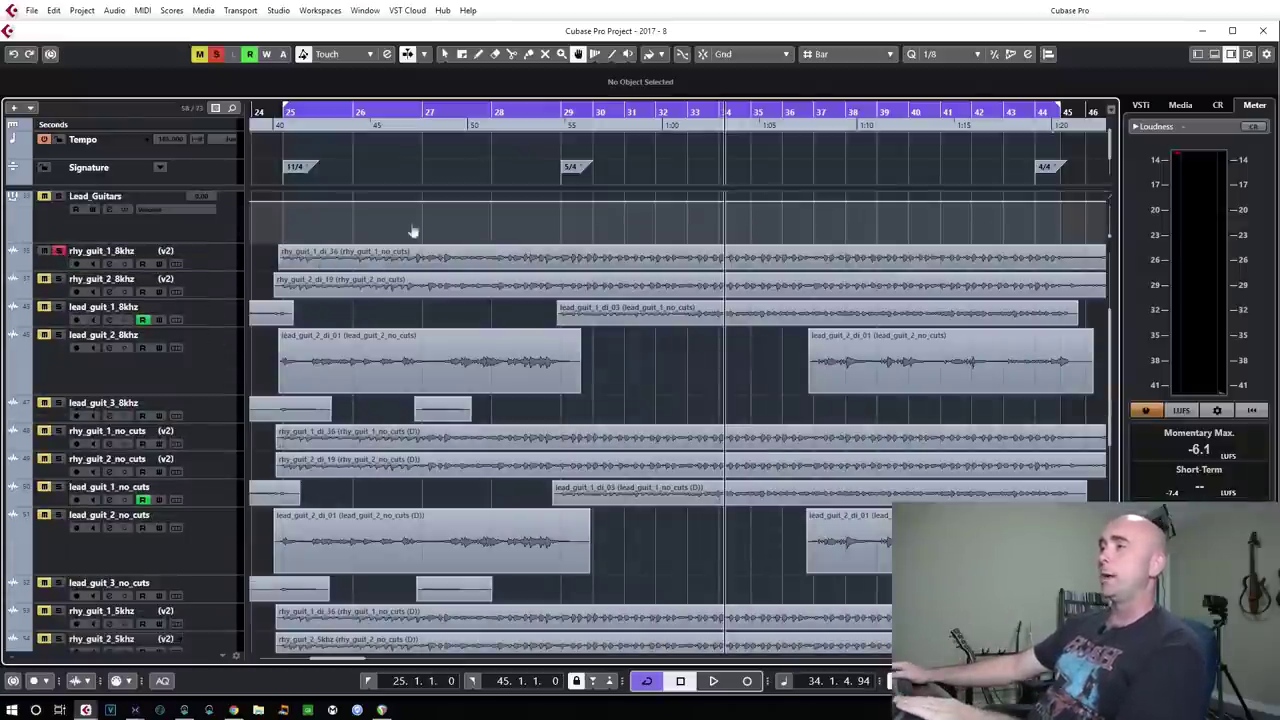
key(space)
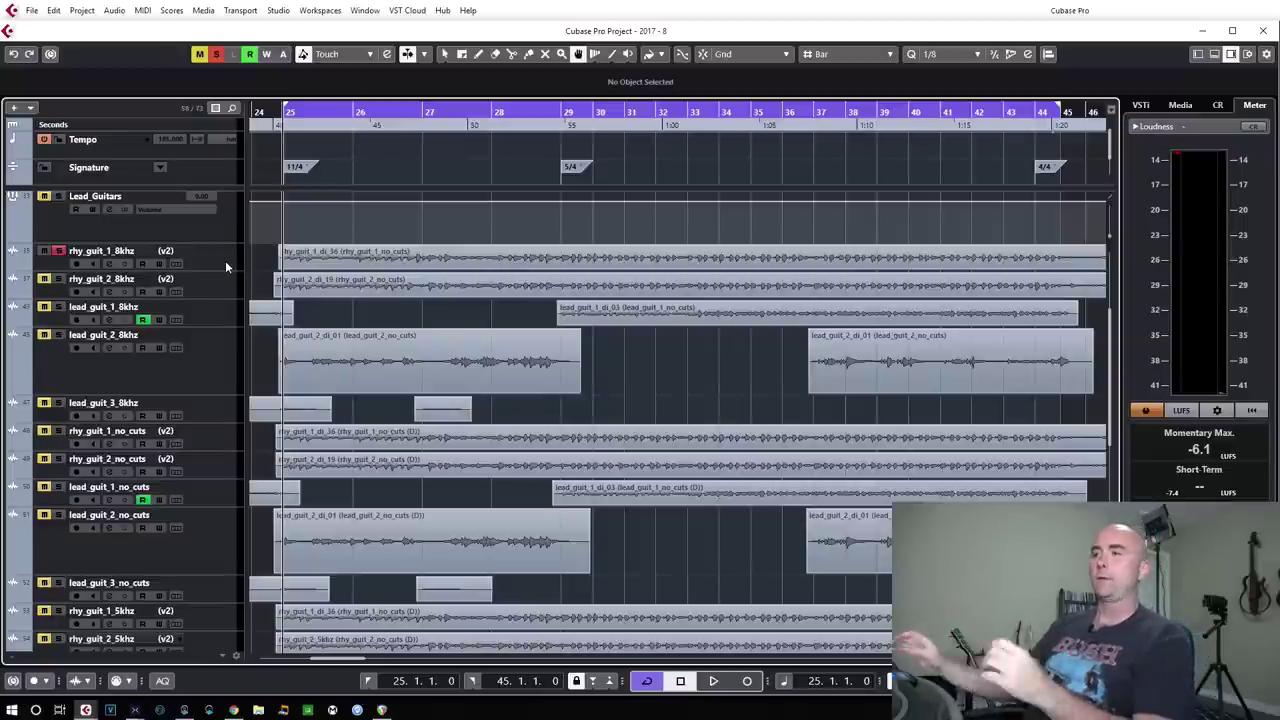
key(space)
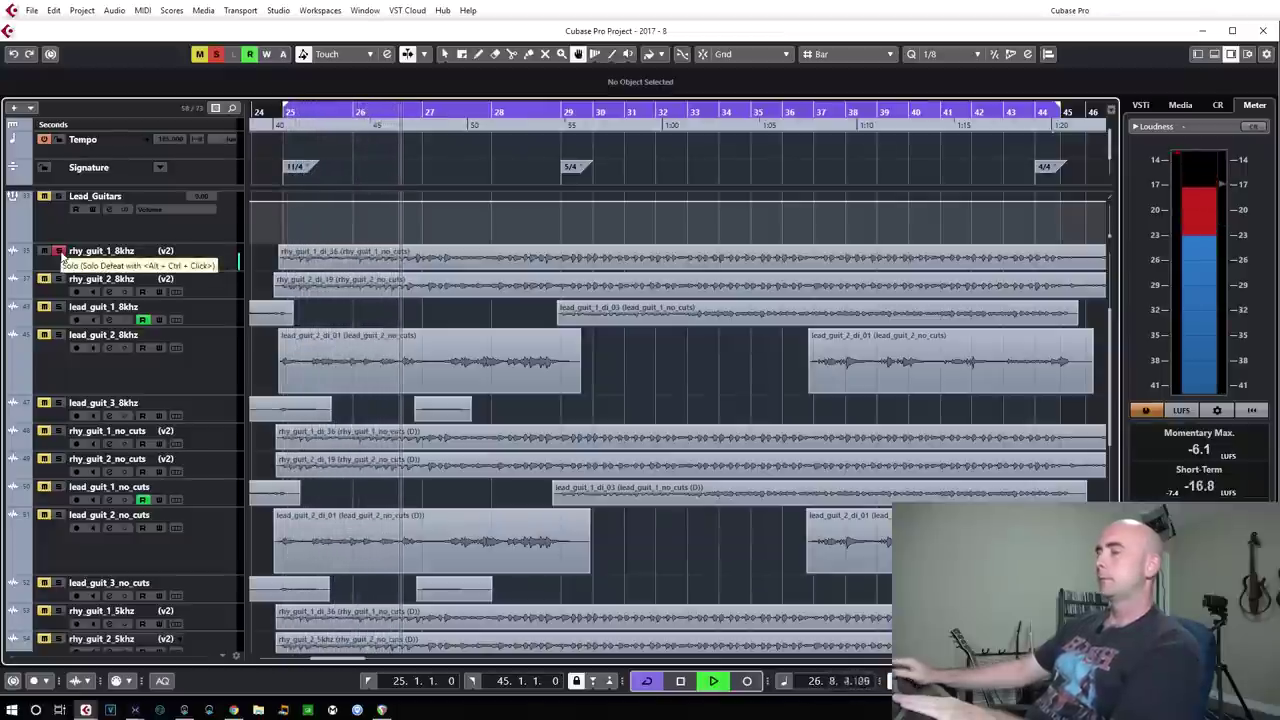
key(space)
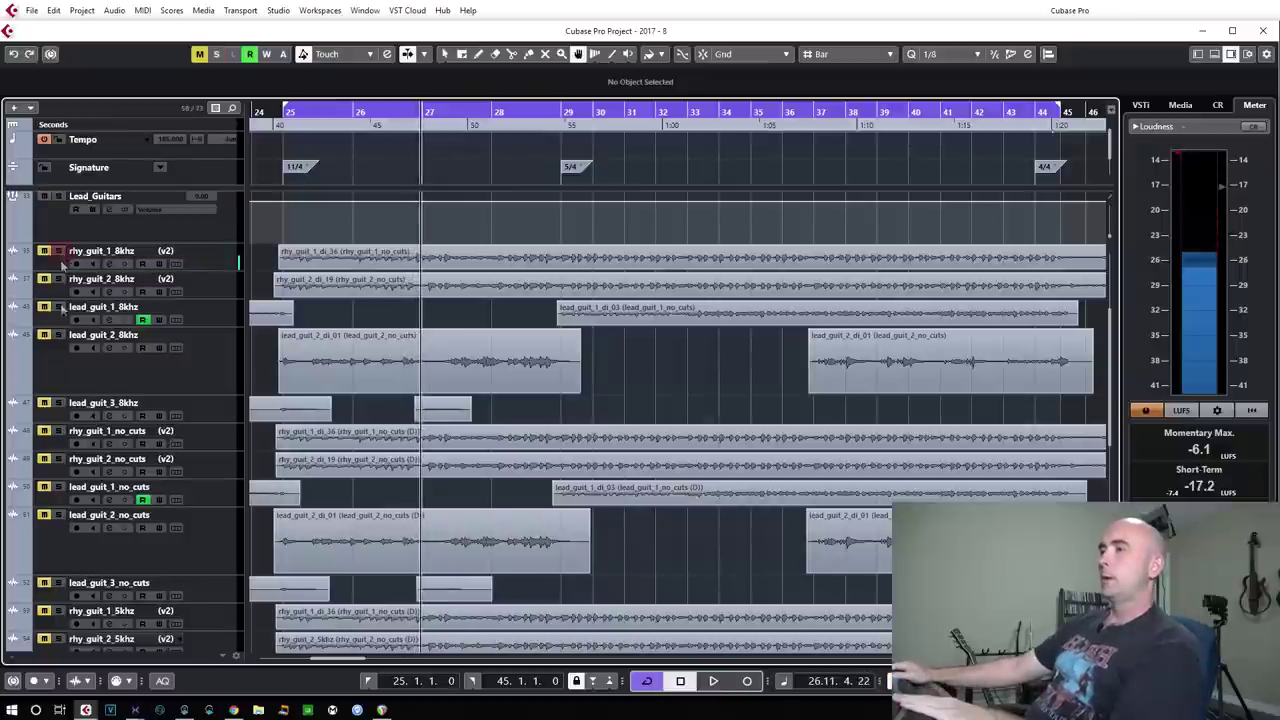
Step: Compare the rhy_guit_1_no_cuts track with rhy_guit_1_8khz by soloing and playing each from bar 25
click(57, 431)
key(KP_0)
key(space)
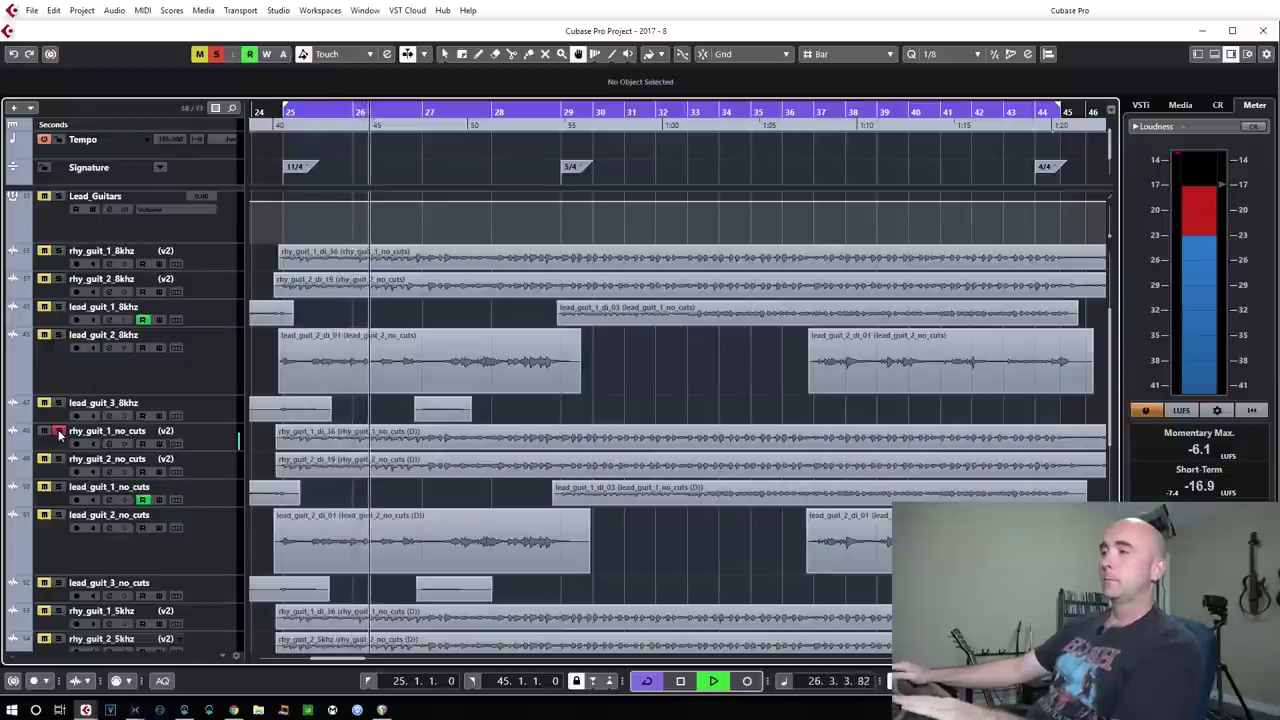
key(space)
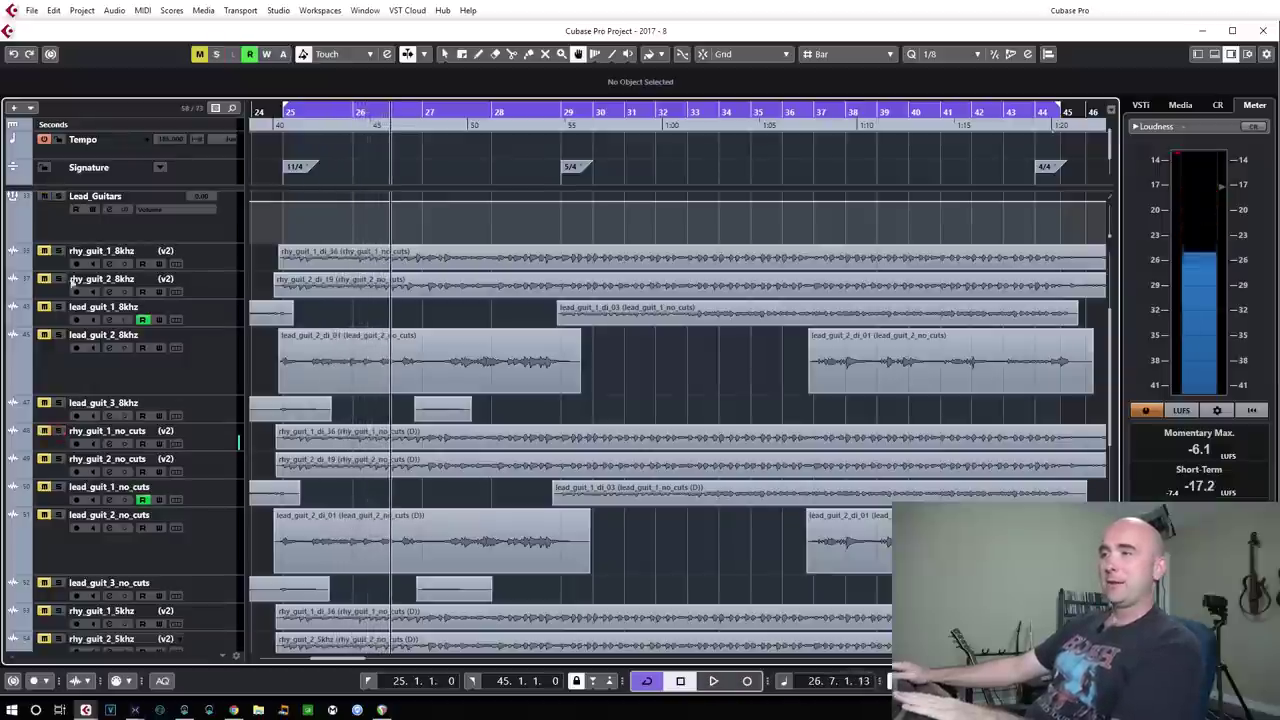
key(space)
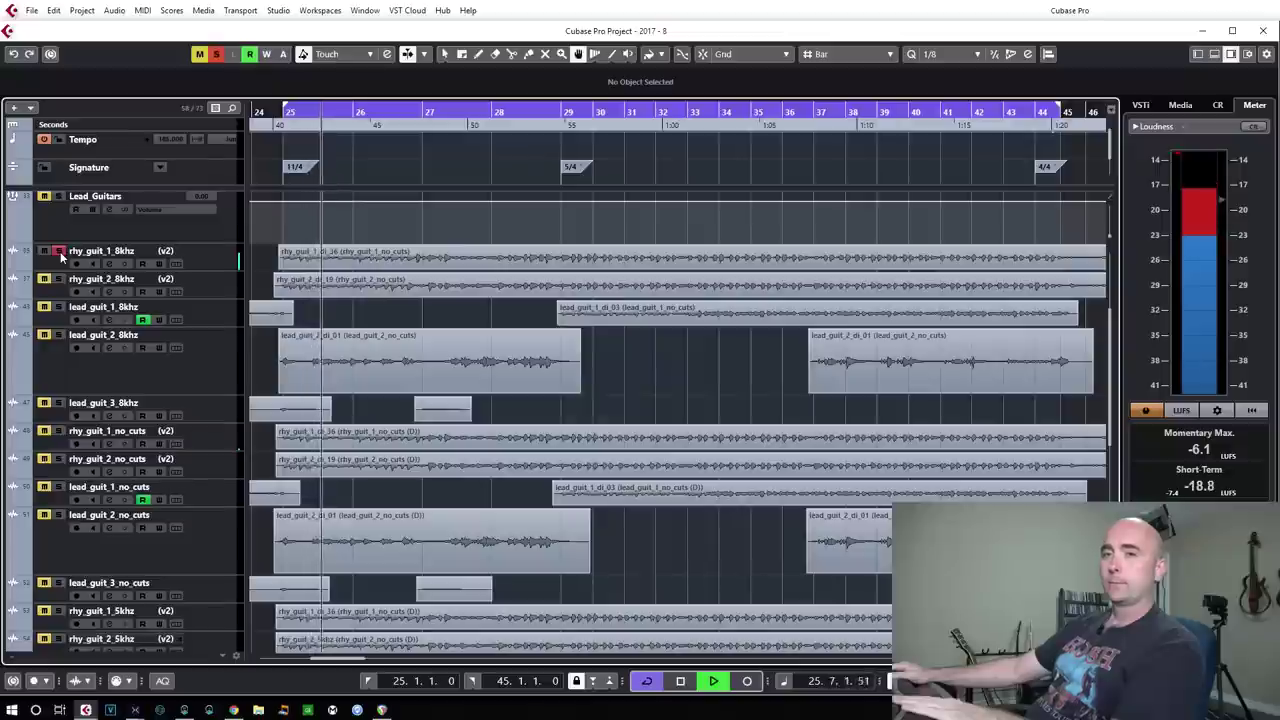
key(space)
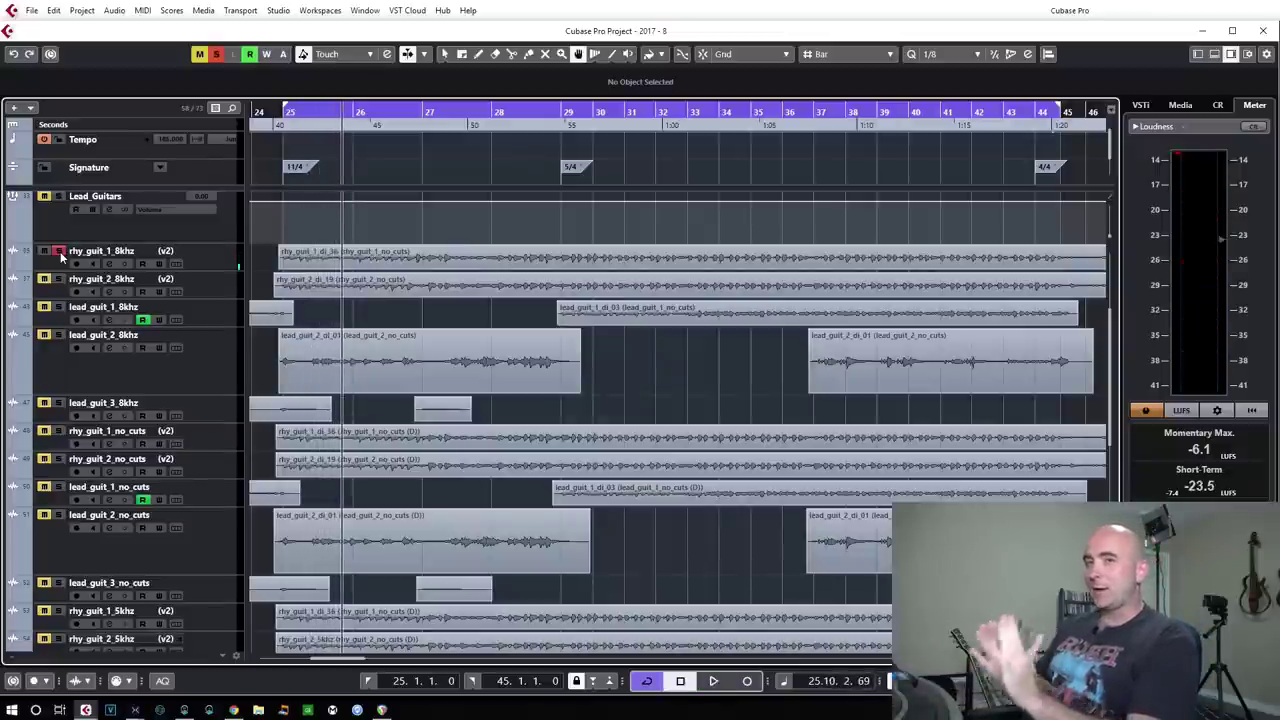
Step: Solo the rhy_guit_1_5khz track, audition it, and clear its solo
scroll(141, 500, down, 2)
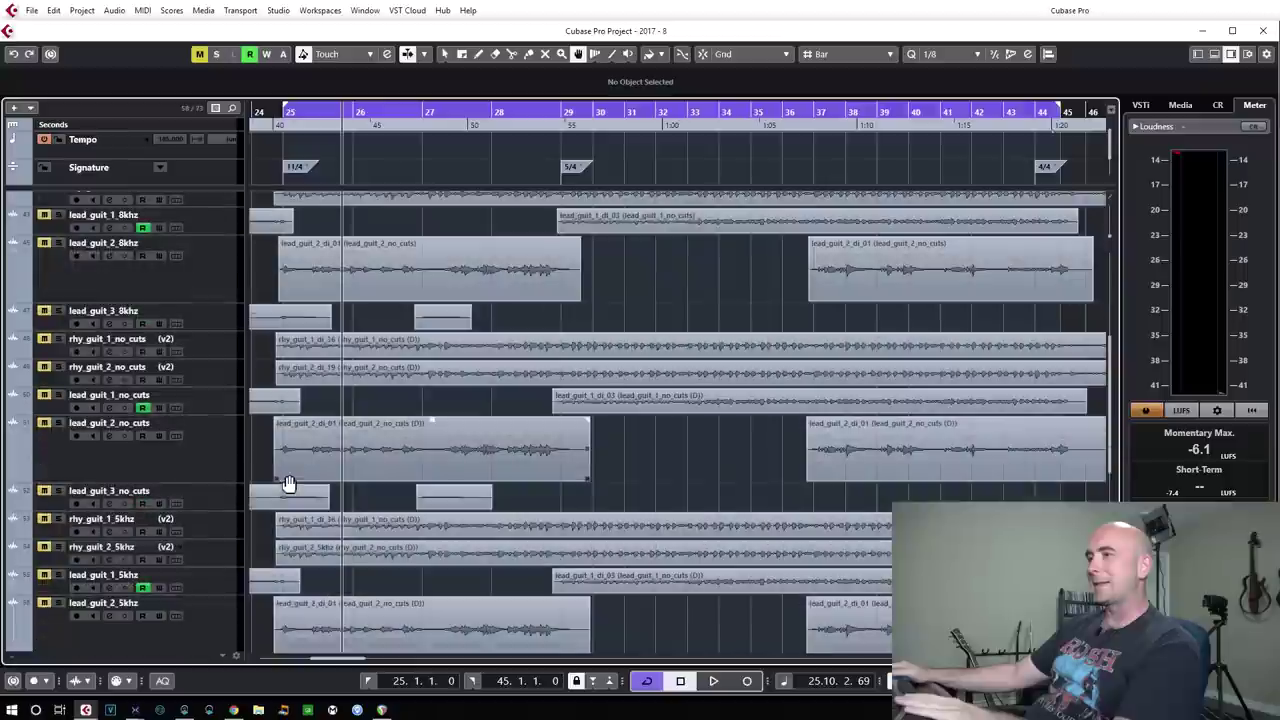
click(58, 519)
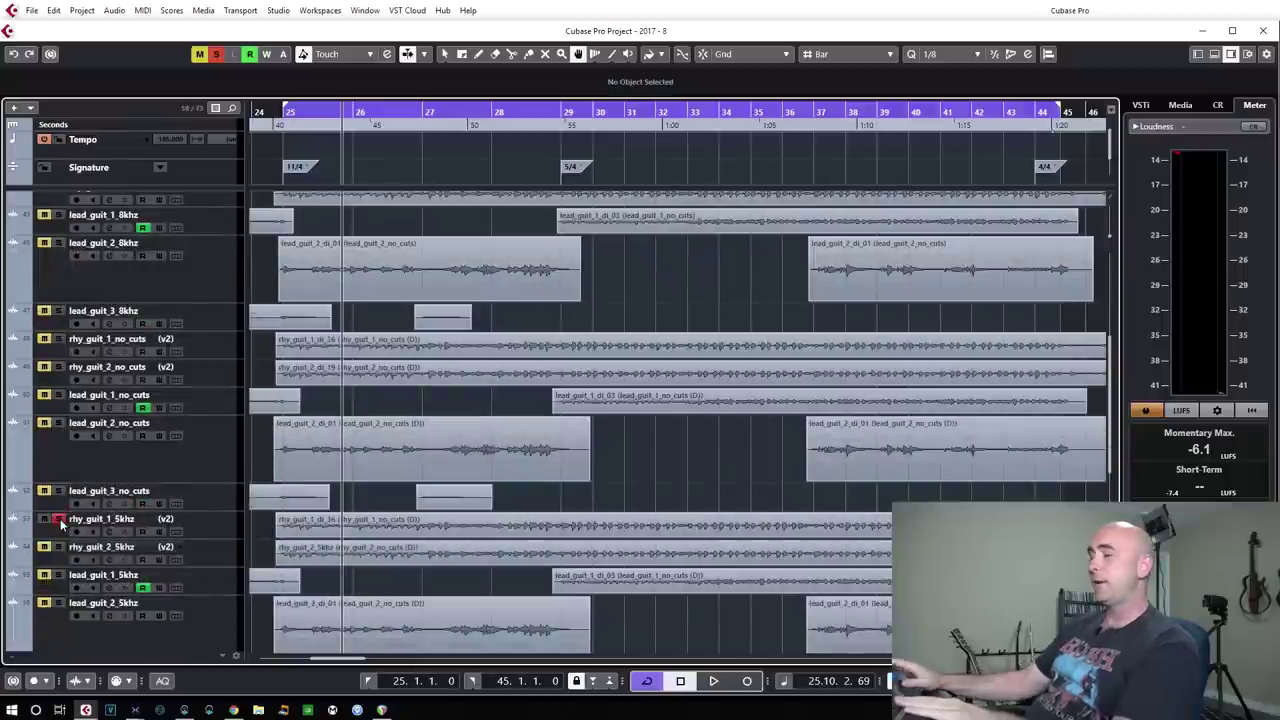
key(space)
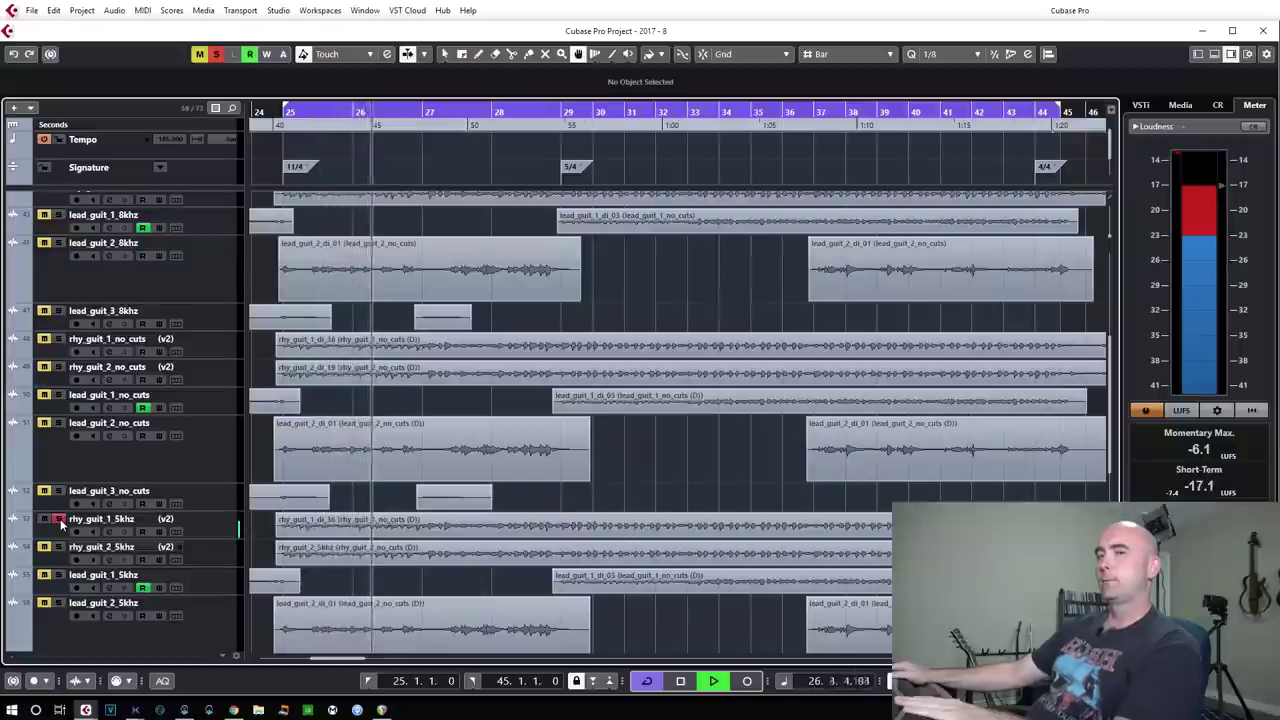
key(space)
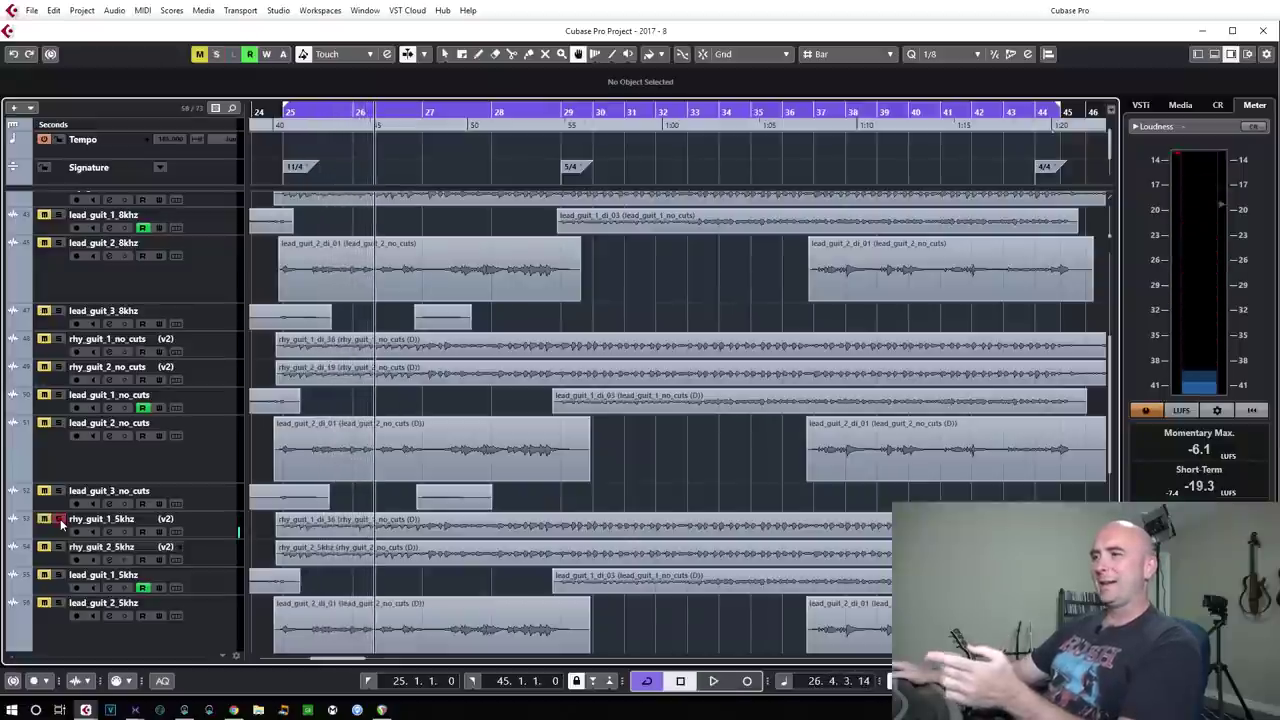
click(58, 520)
Step: Solo the rhy_guit_1_3khz track and audition it
scroll(403, 583, down, 3)
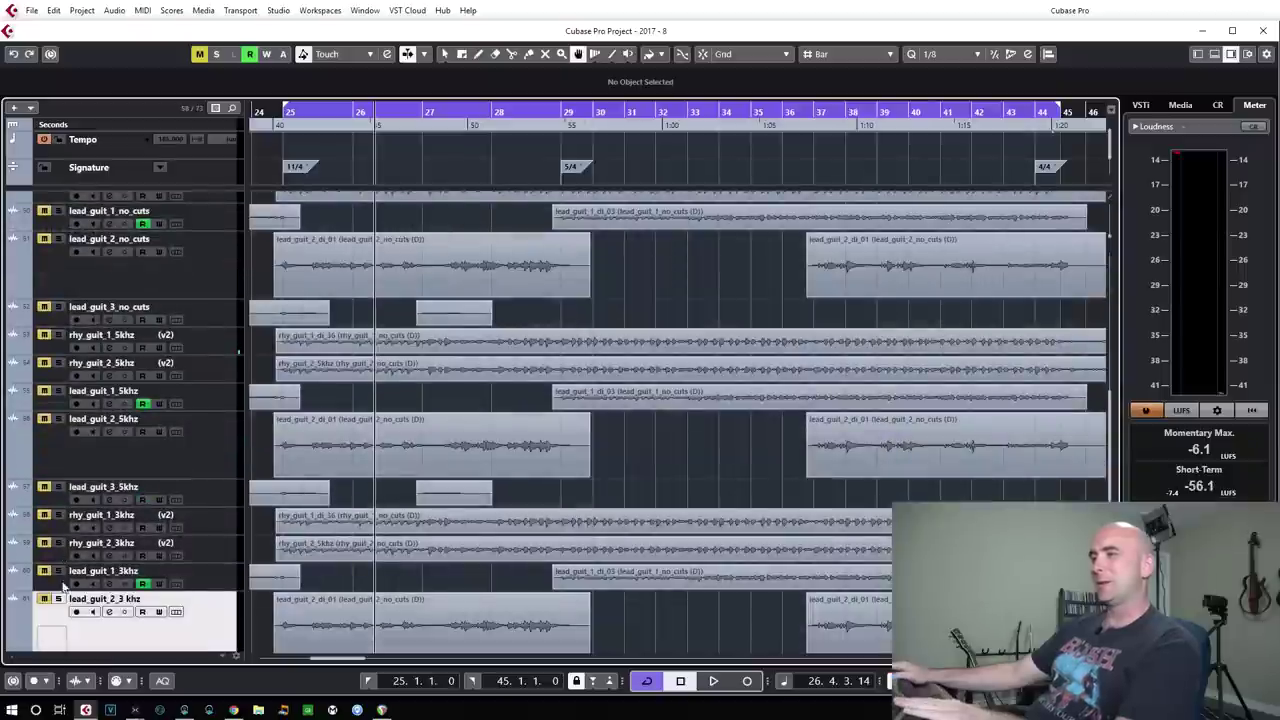
click(58, 514)
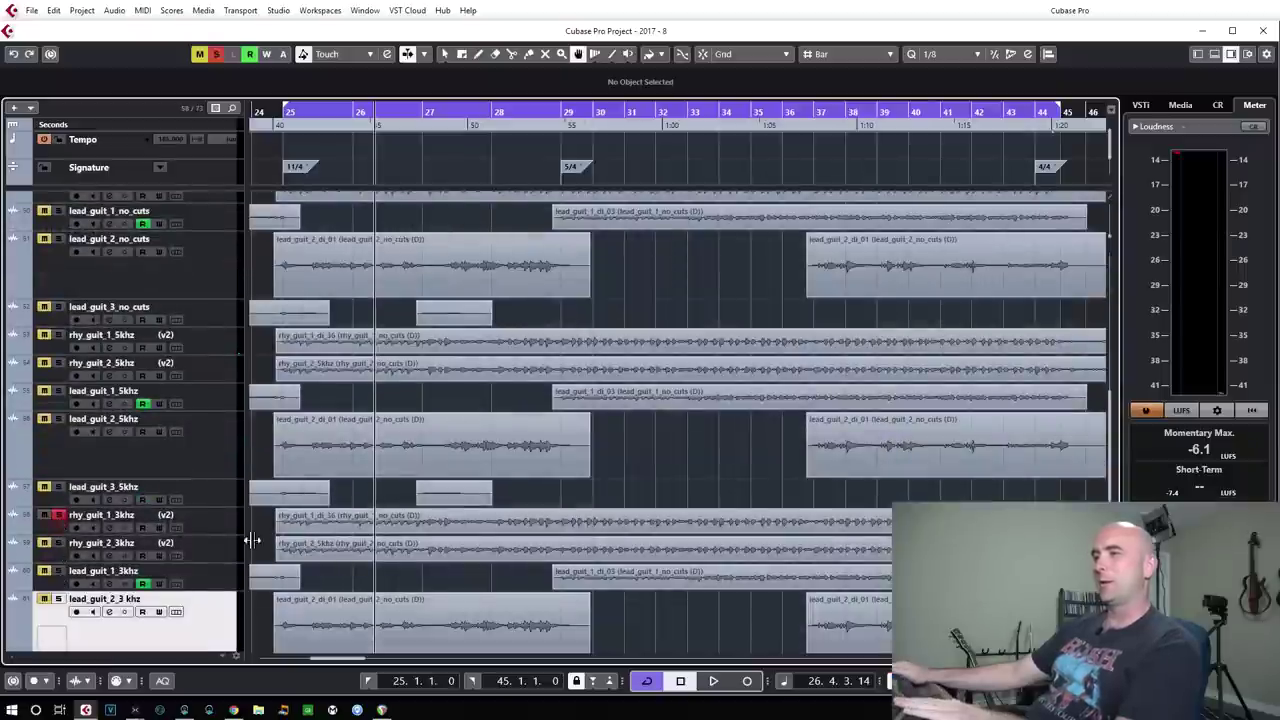
key(space)
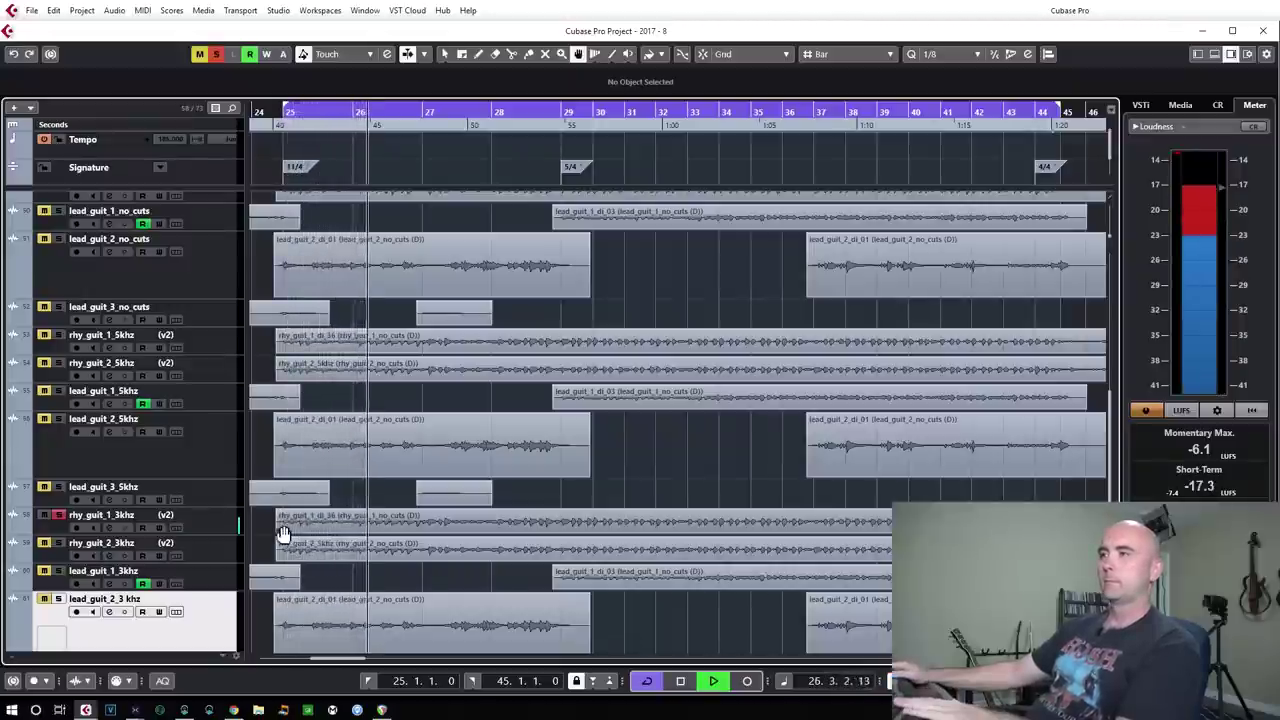
key(space)
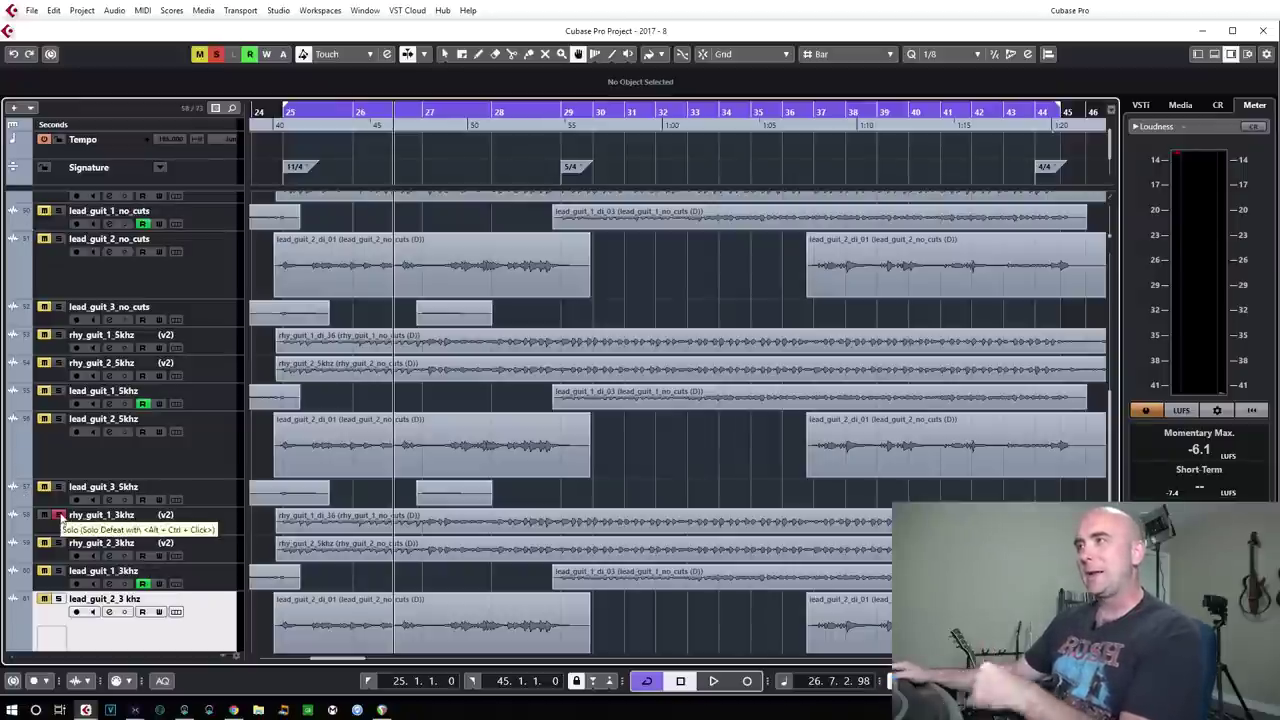
Step: Play the soloed rhy_guit_1_3khz track again from bar 25, and clear its solo
scroll(315, 410, up, 2)
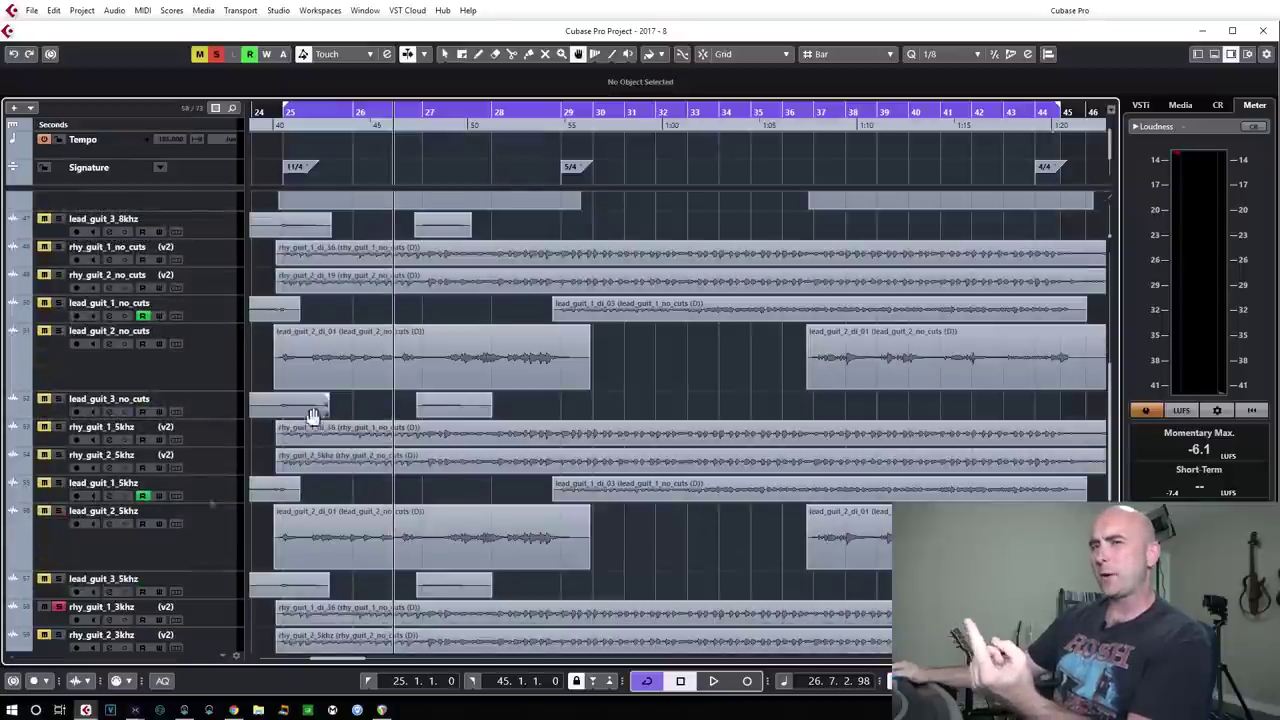
key(space)
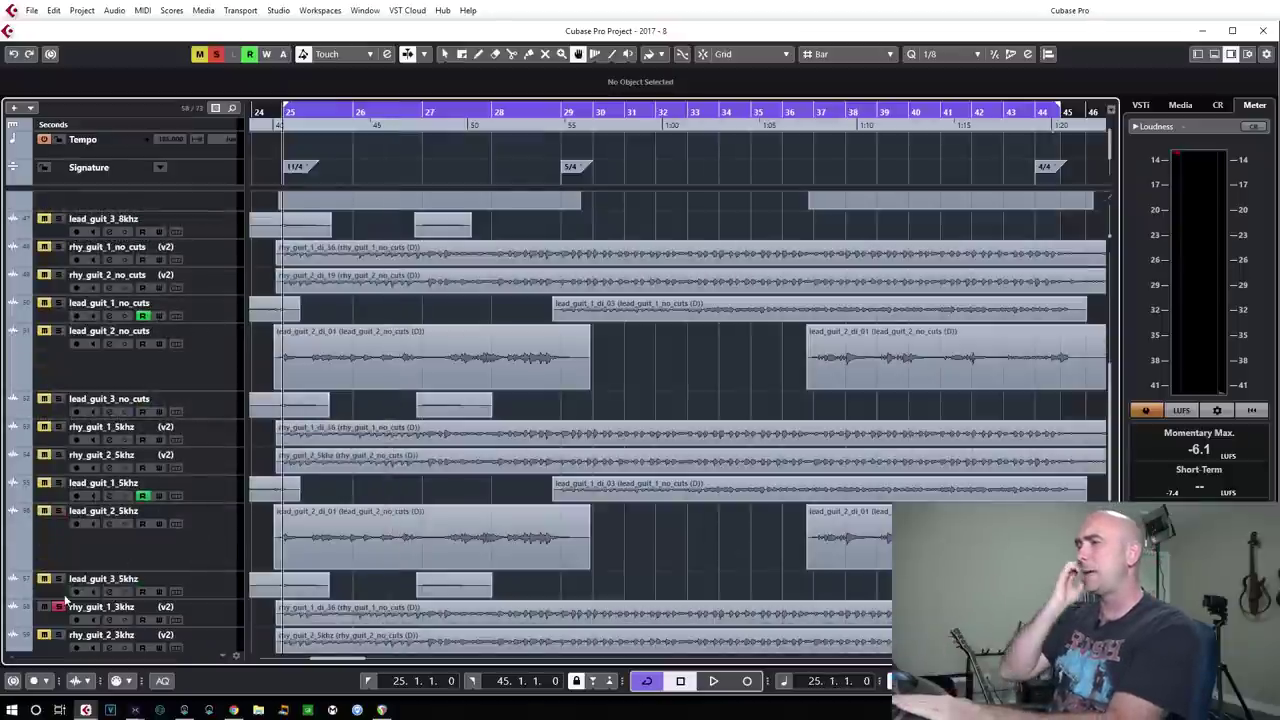
key(space)
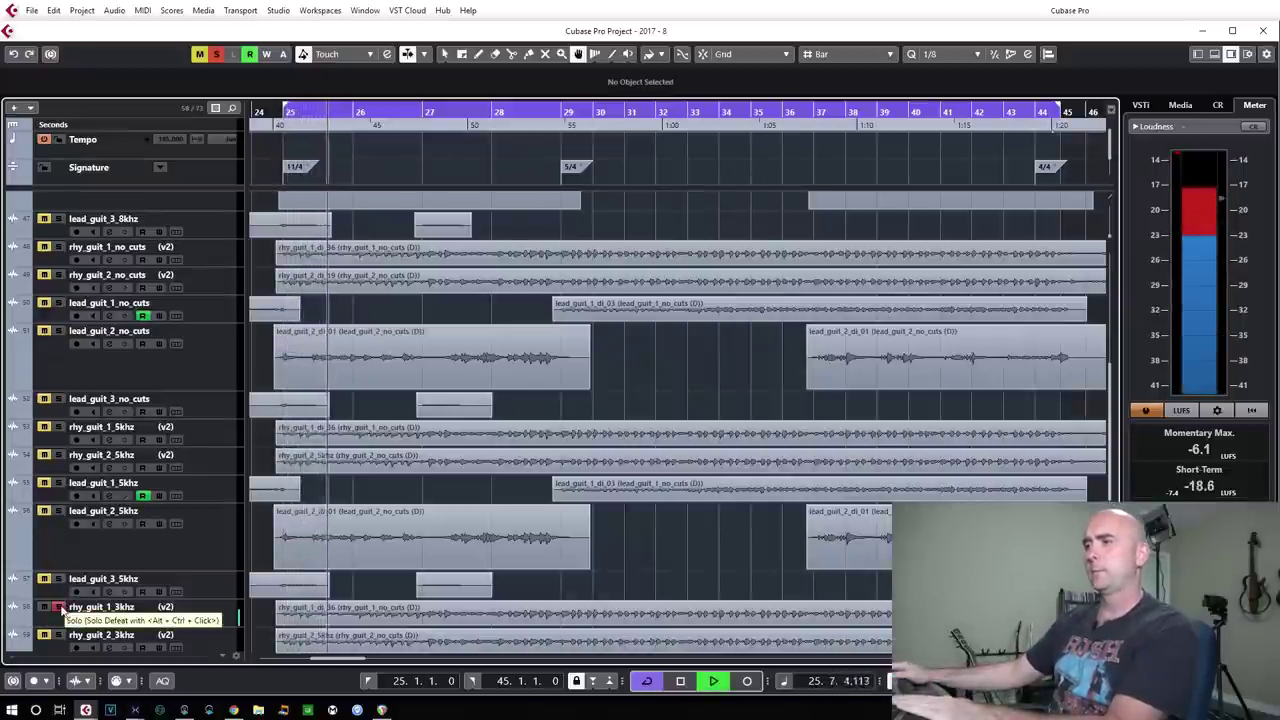
key(space)
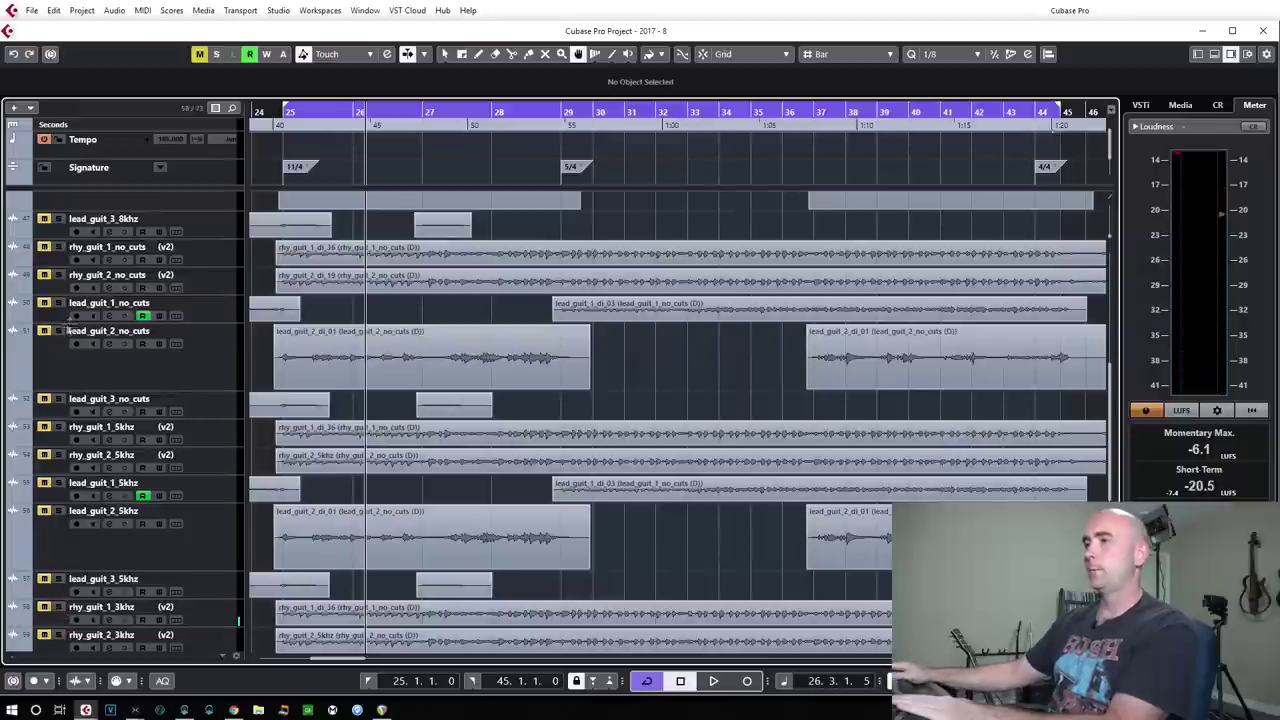
Step: Solo the rhy_guit_1_no_cuts track, audition it for comparison with the 3 kHz version, and clear its solo
click(58, 248)
key(space)
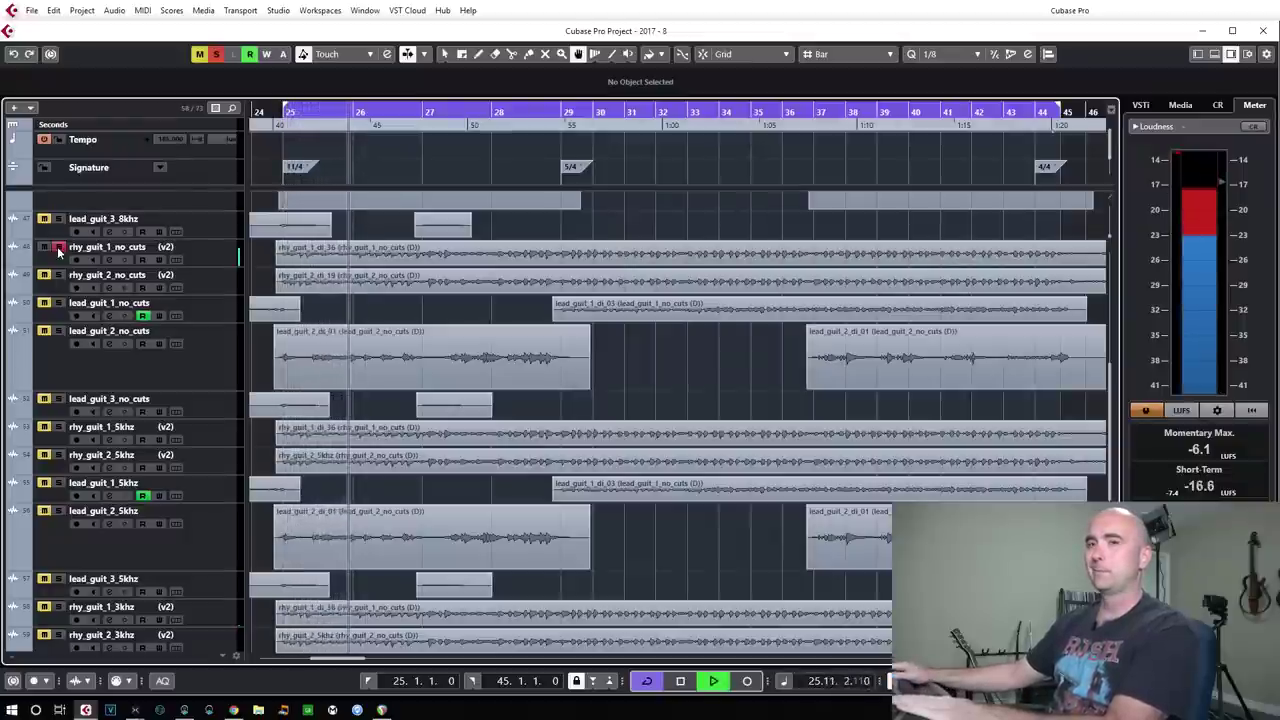
key(space)
click(58, 248)
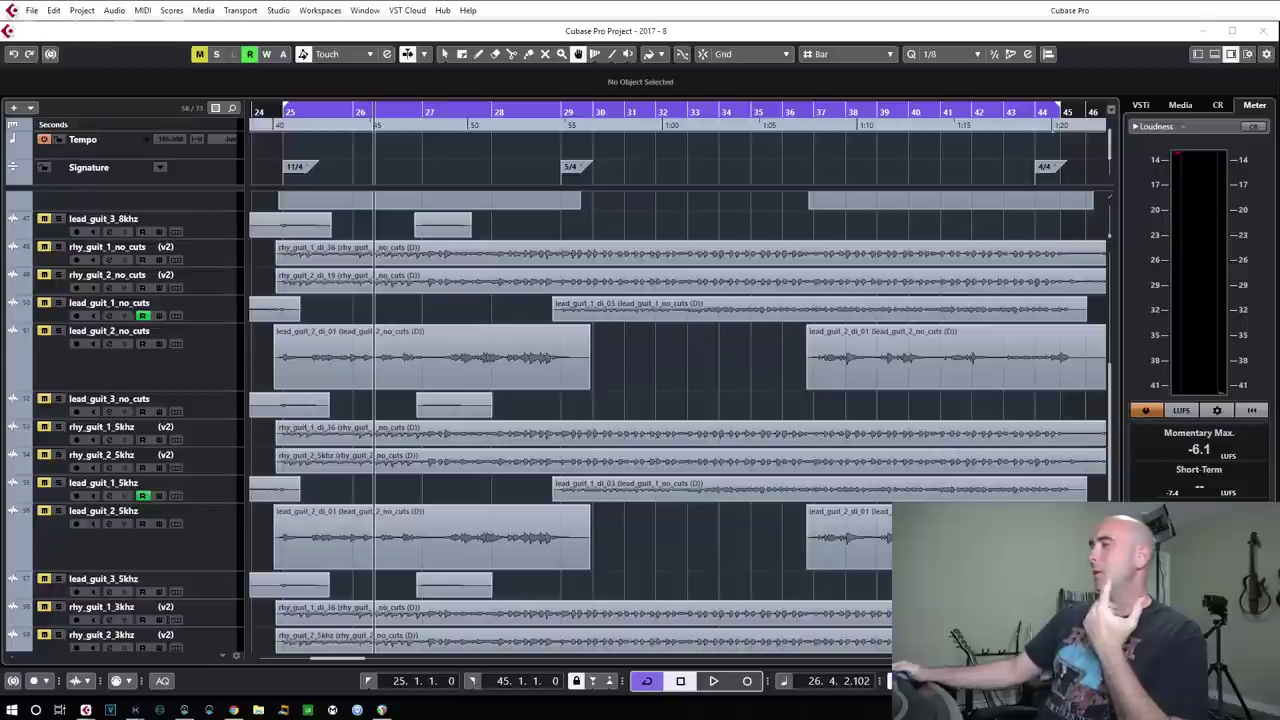
Step: Solo the rhy_guit_1_3khz track again, audition it from bar 25, and clear its solo
click(904, 33)
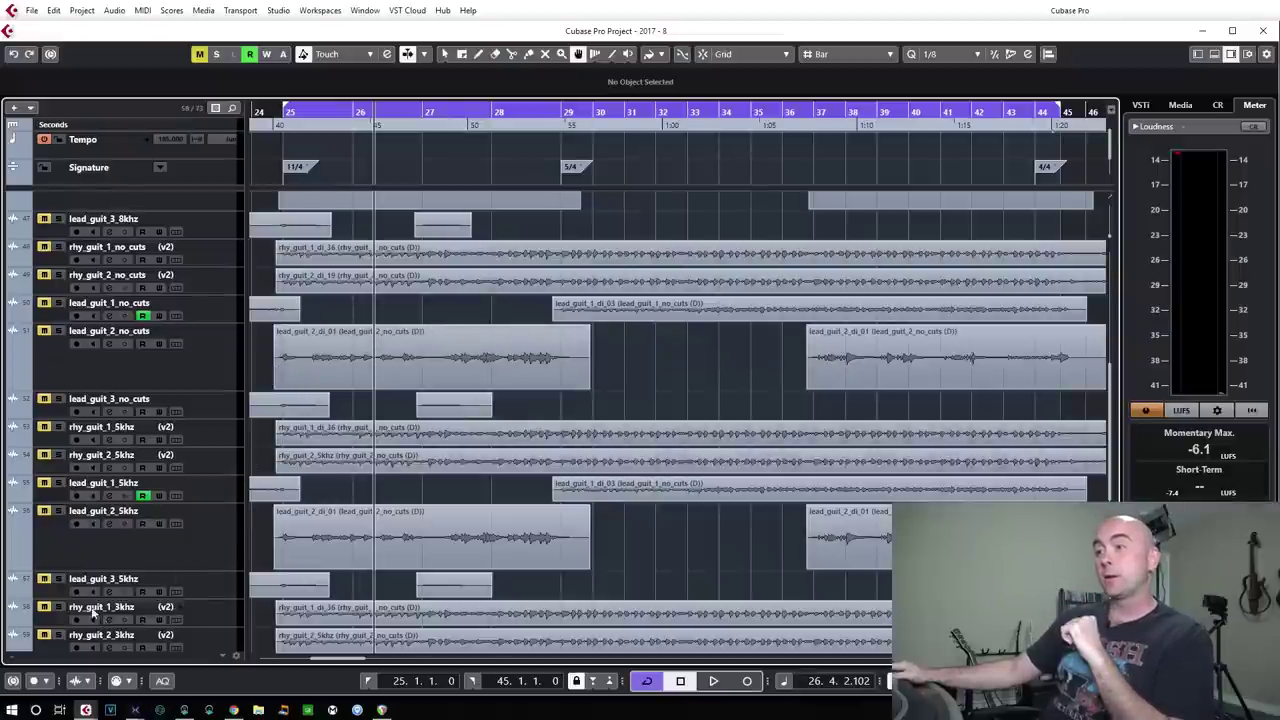
click(58, 610)
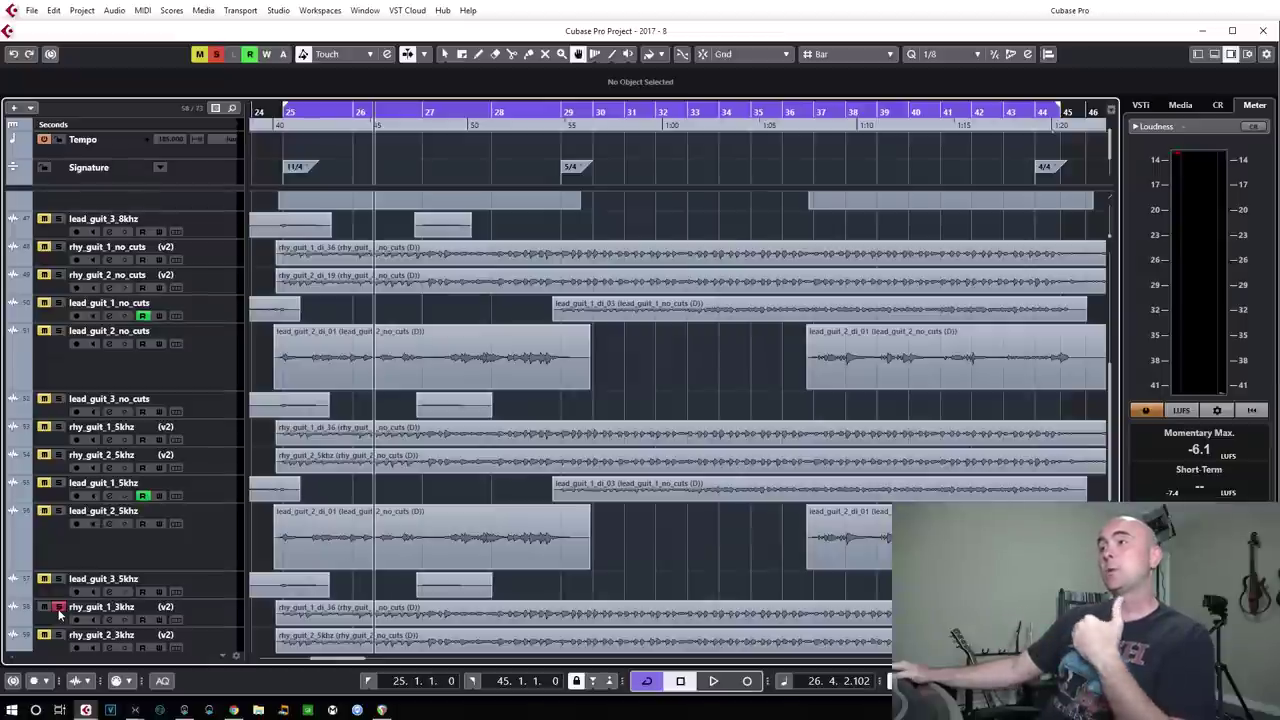
key(KP_1)
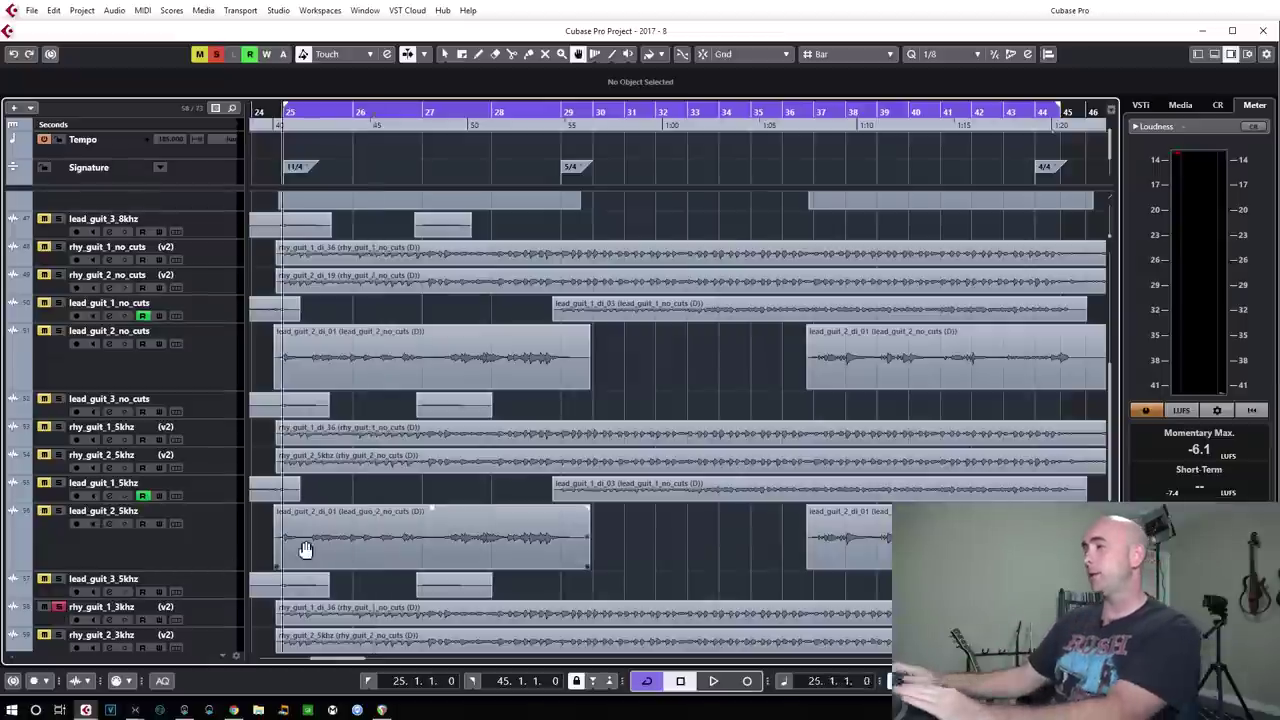
key(space)
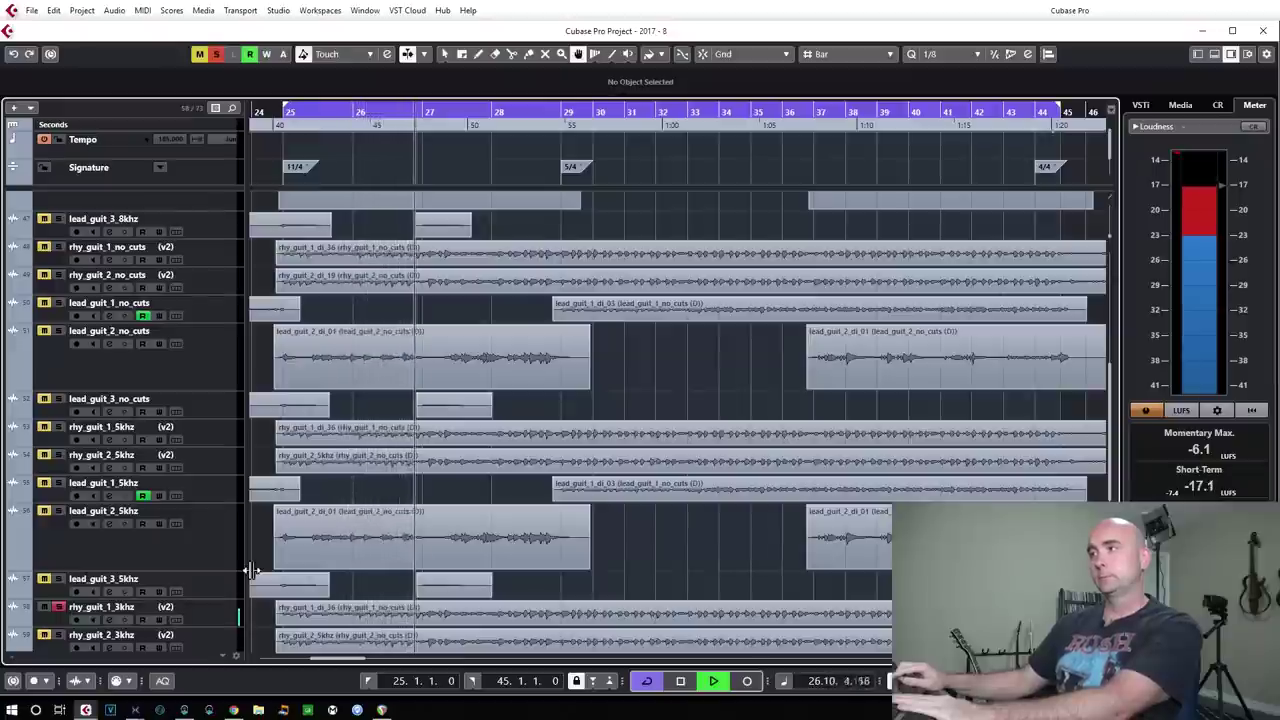
key(space)
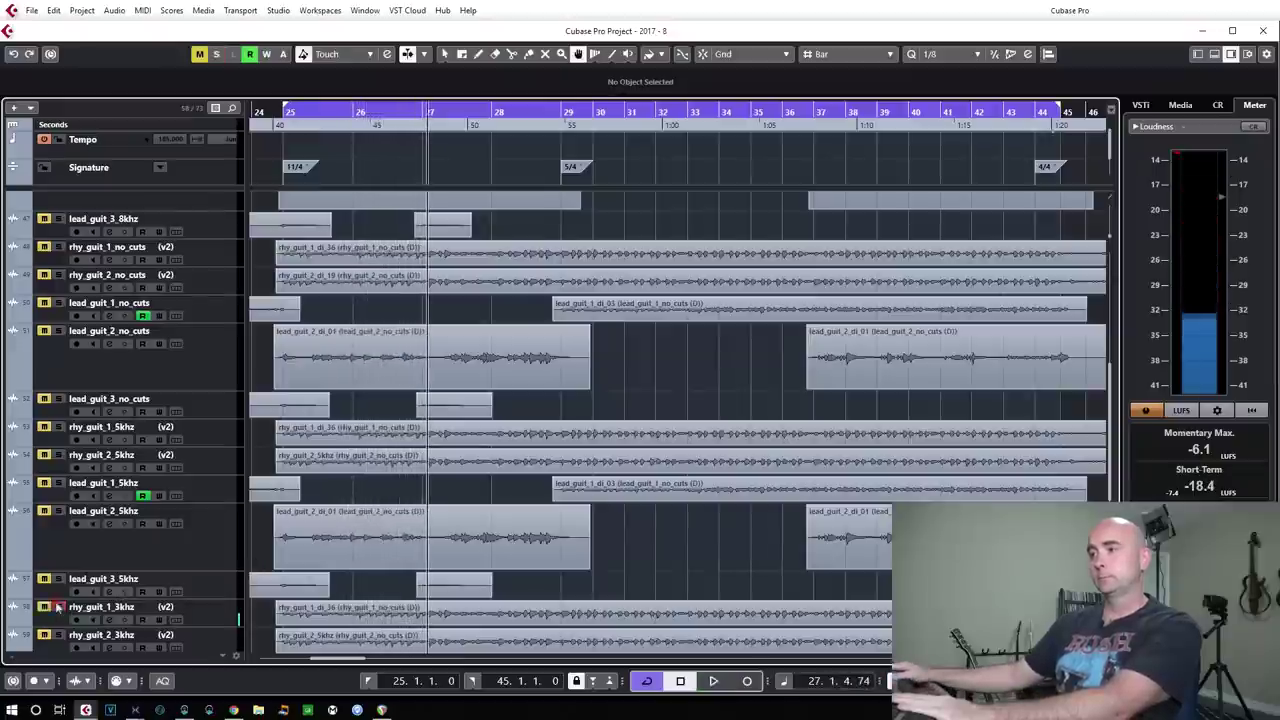
Step: Solo the rhy_guit_1_8khz track, audition it against the 3 kHz version, and clear its solo
scroll(320, 537, up, 5)
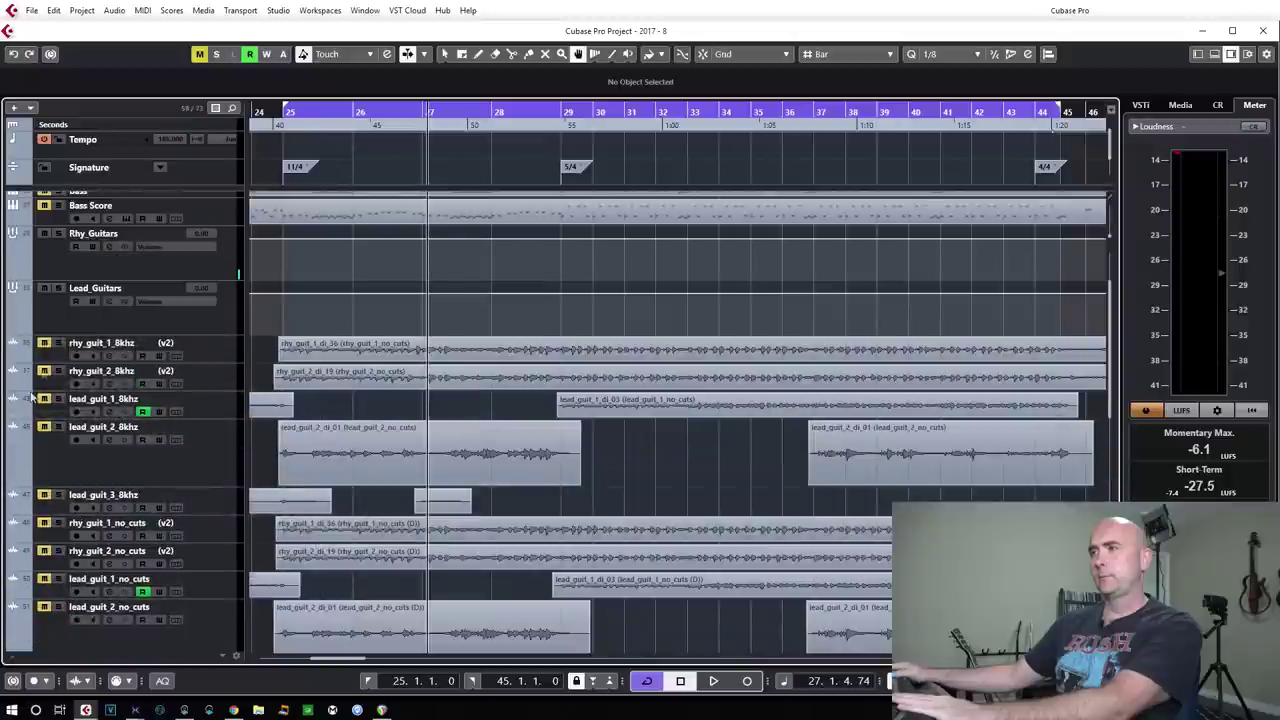
click(58, 343)
key(space)
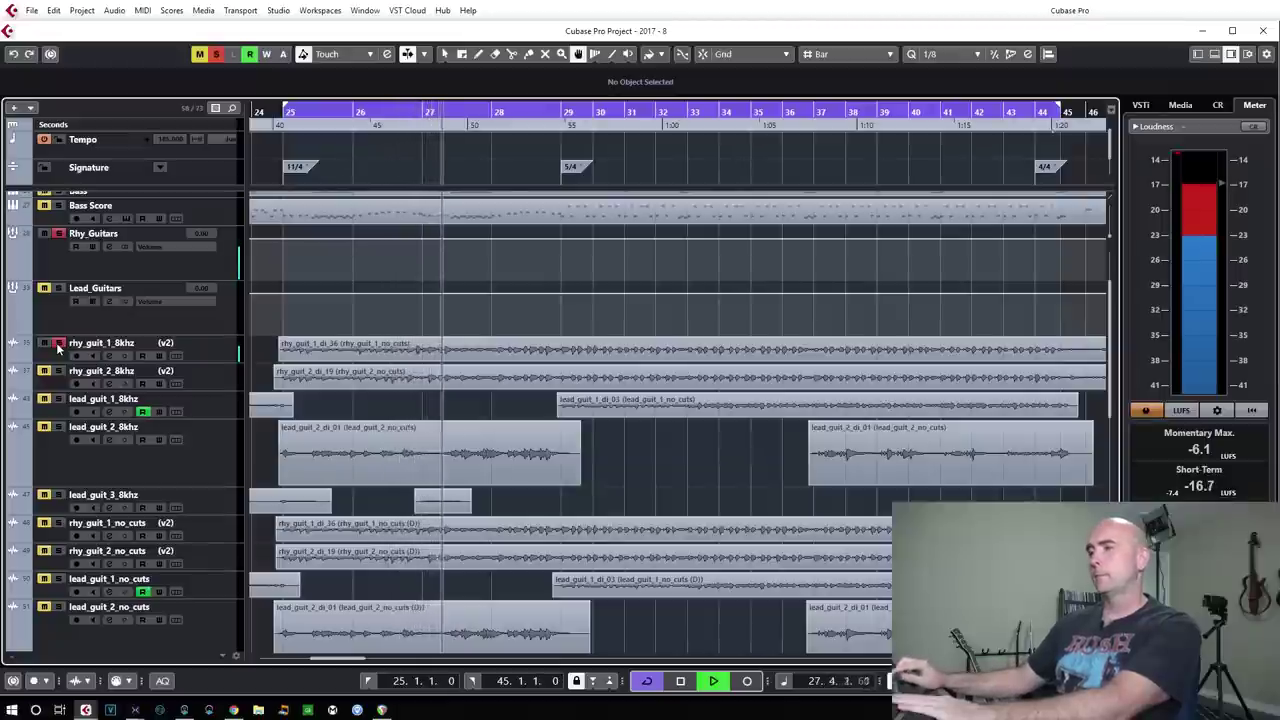
key(space)
Step: Solo the rhy_guit_1_3khz track, play it from bar 25 for comparison with the 8 kHz version, and clear its solo
scroll(292, 386, down, 3)
scroll(91, 626, down, 3)
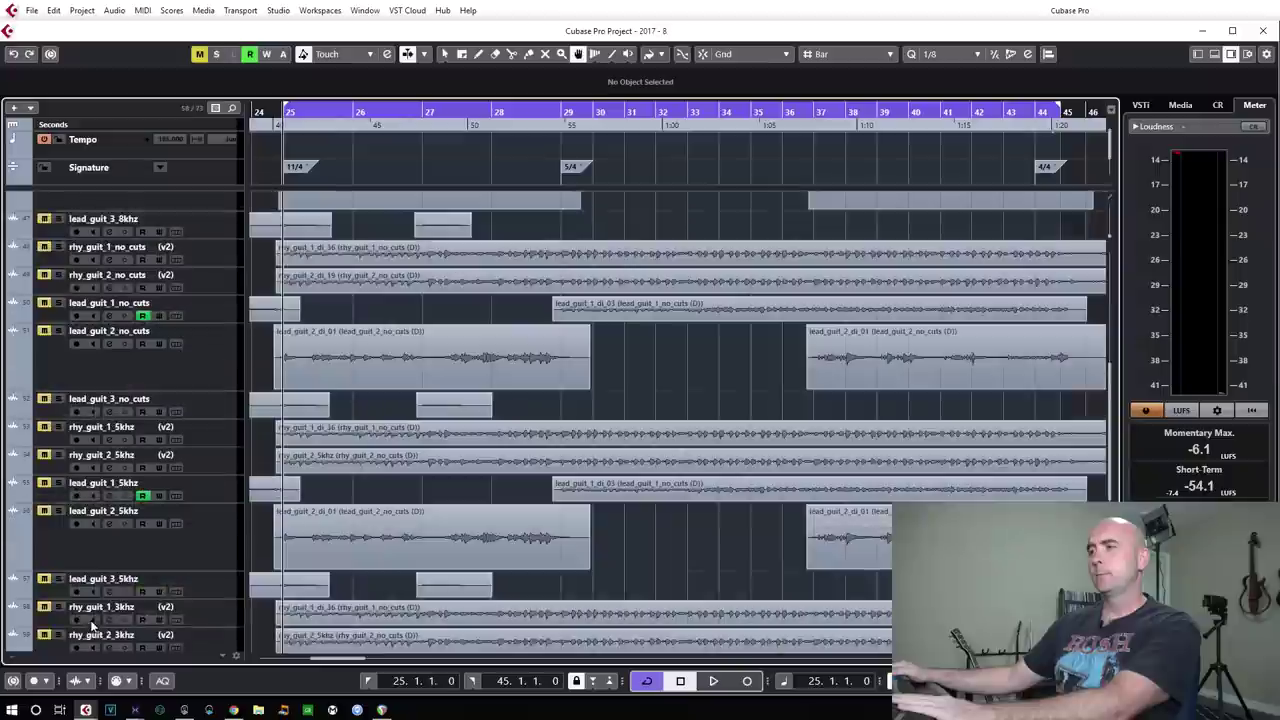
click(56, 518)
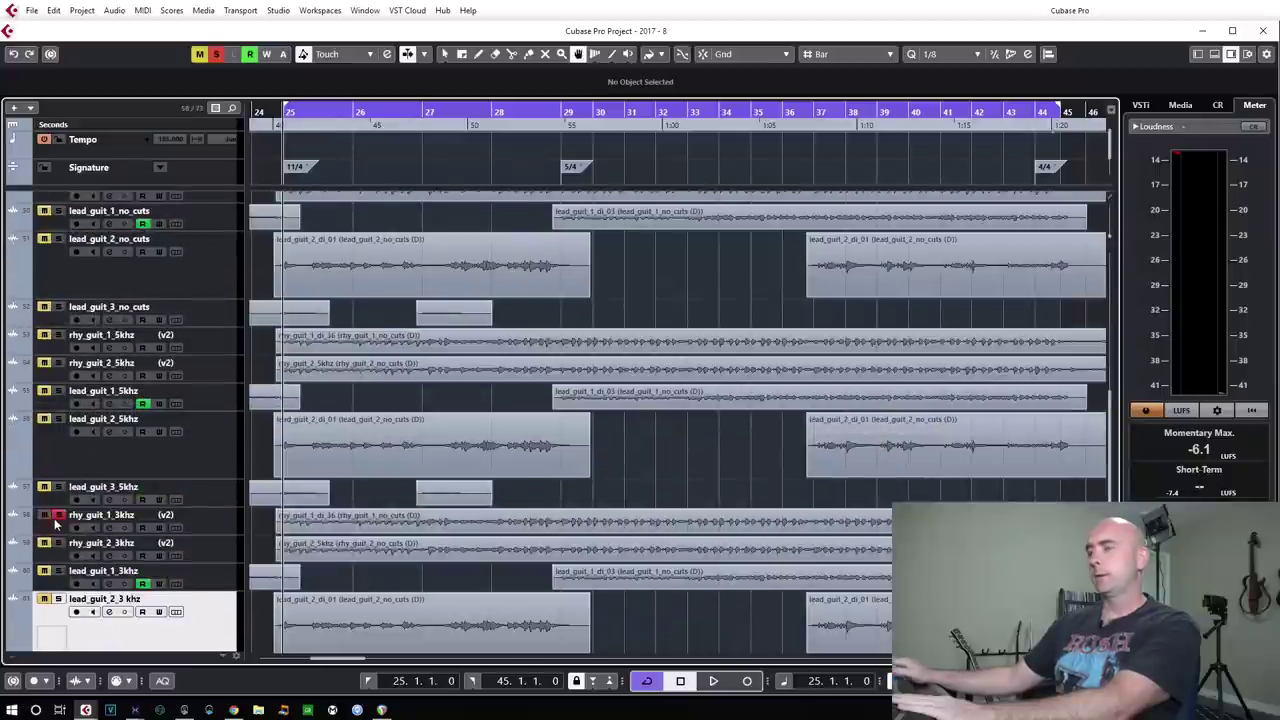
key(space)
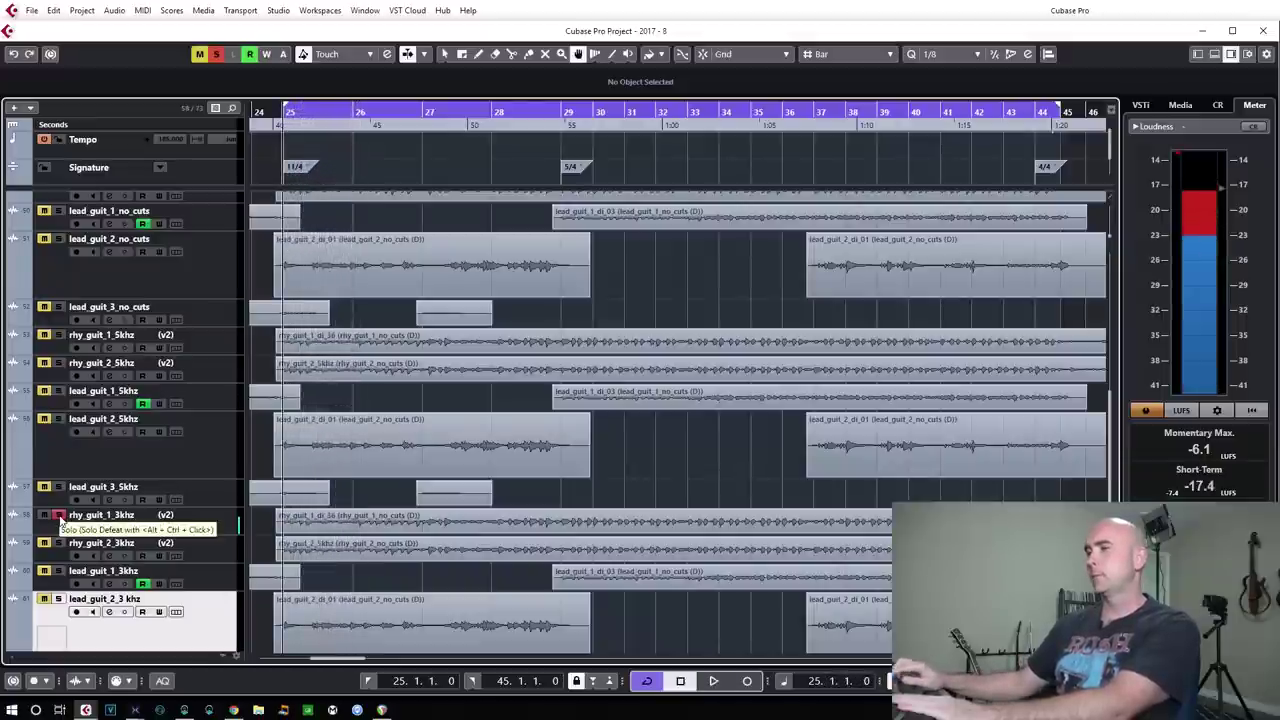
key(space)
click(58, 518)
Step: Solo the rhy_guit_1_5khz track, play it from bar 25, and clear its solo
click(58, 335)
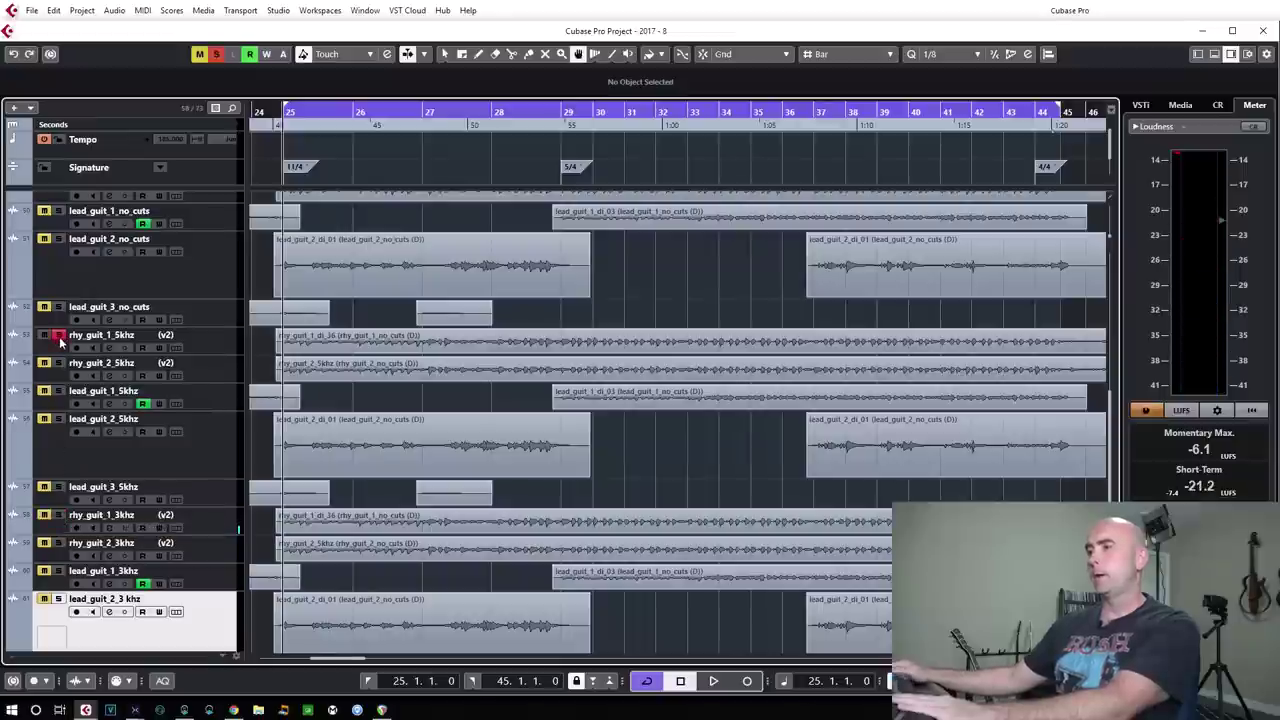
key(space)
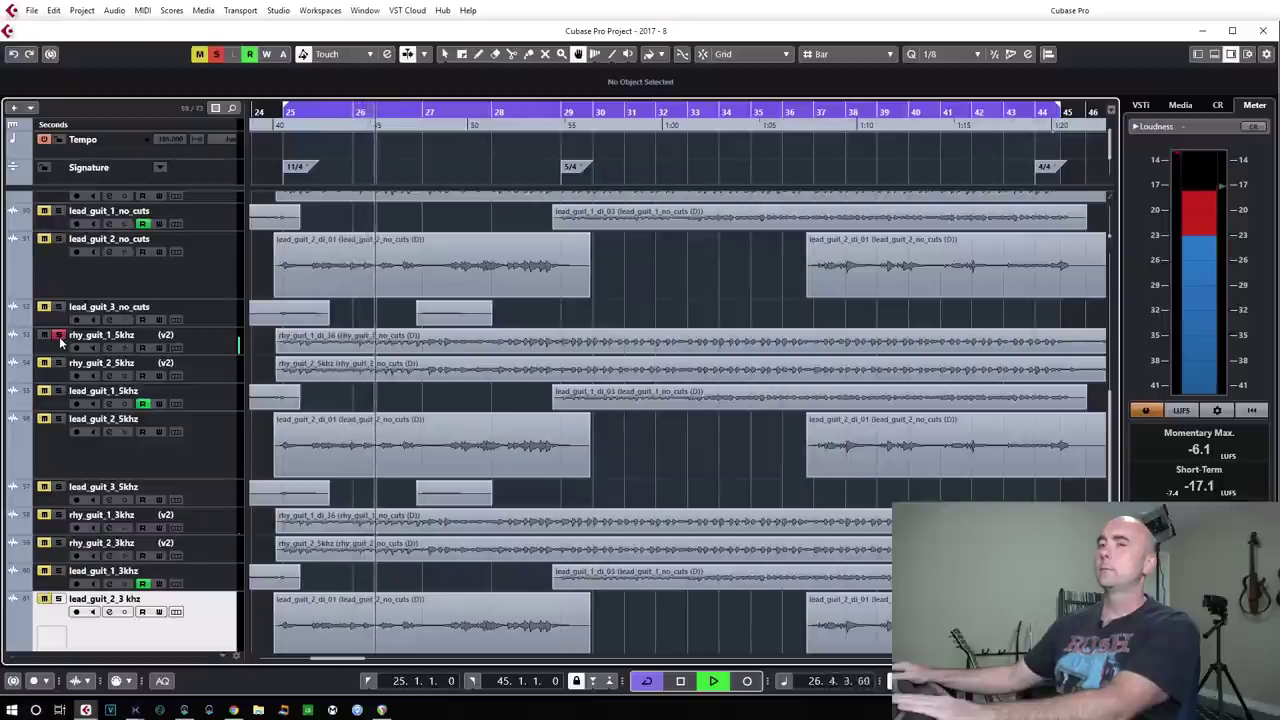
key(space)
click(58, 337)
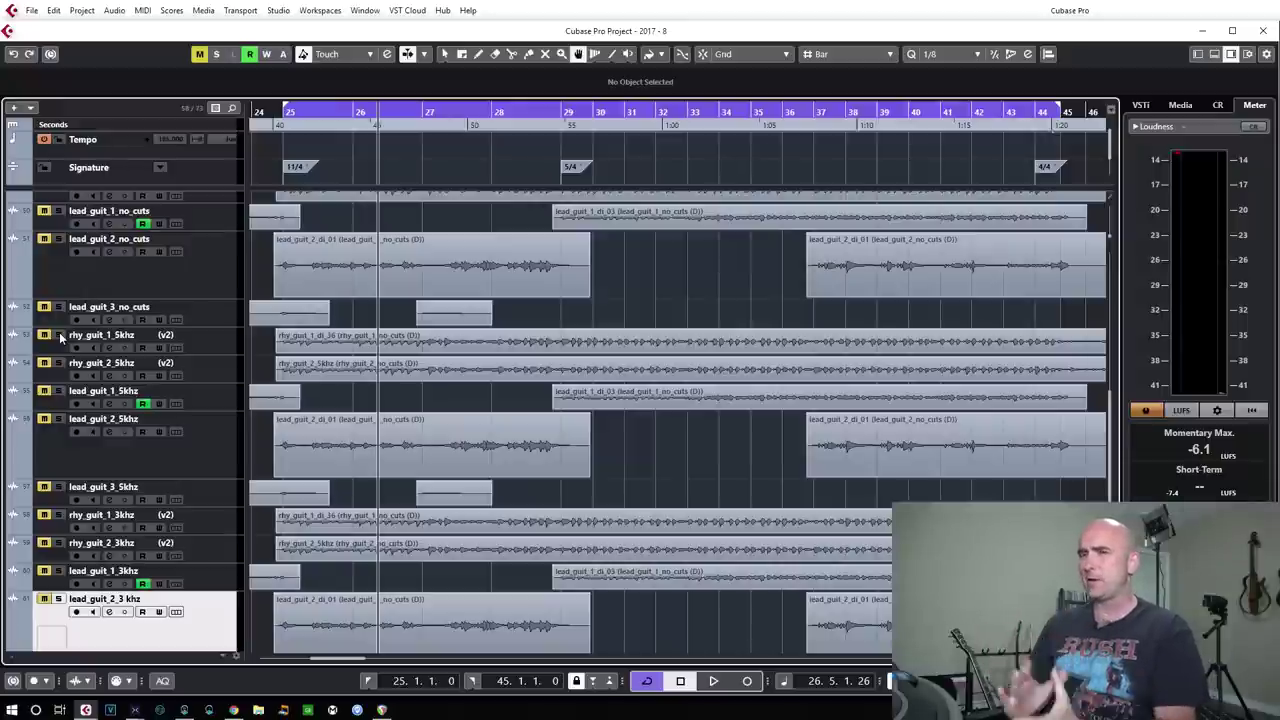
Step: Solo the lead_guit_2_8khz track, audition its lead part from bar 25, and clear its solo
key(KP_1)
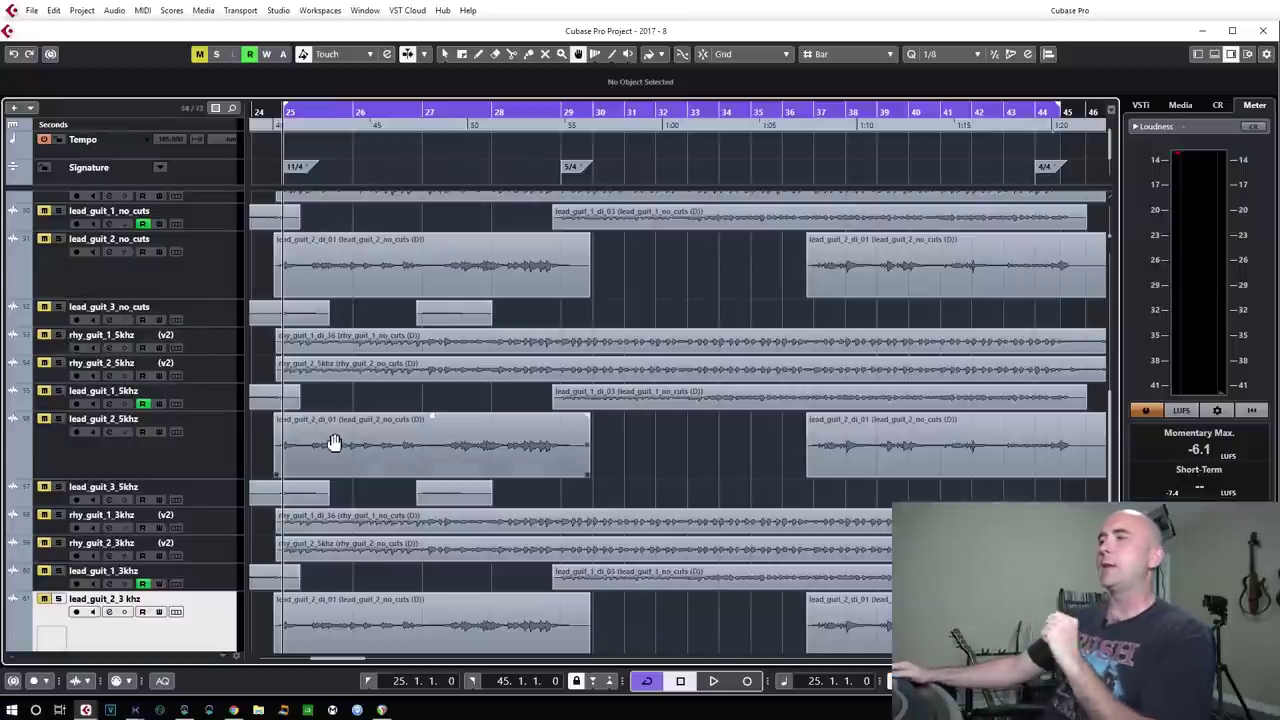
scroll(334, 445, up, 10)
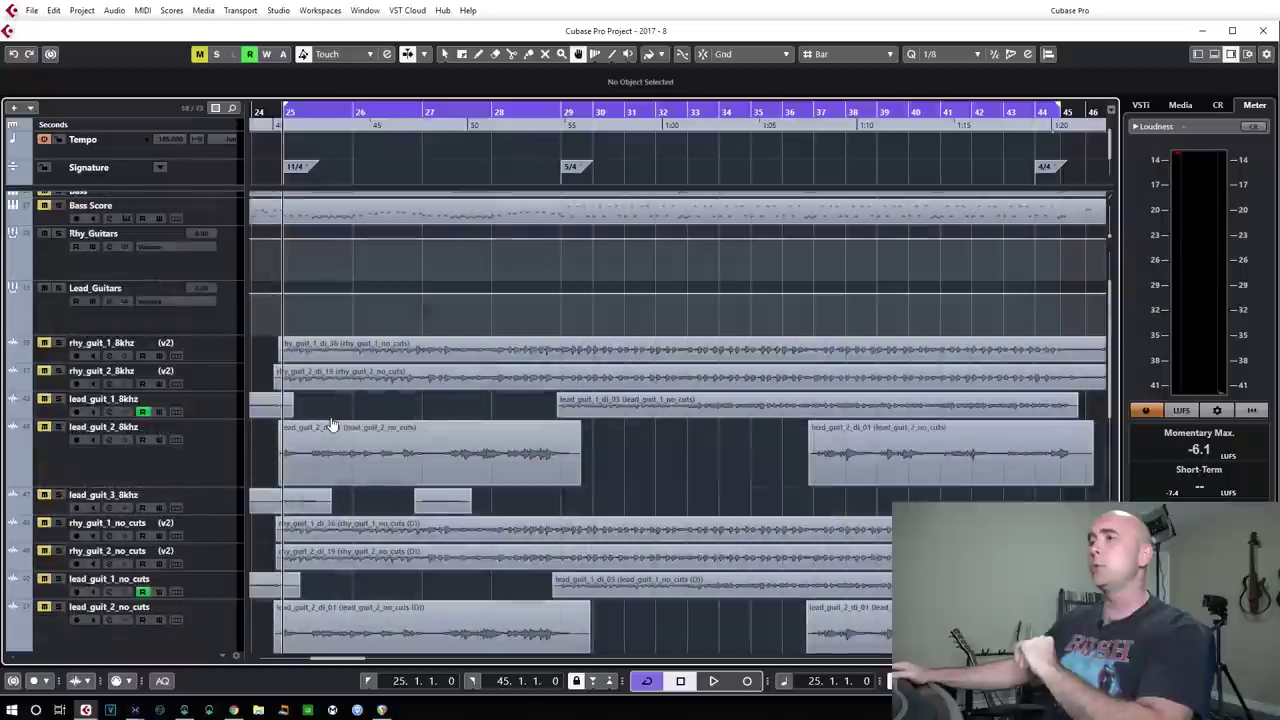
scroll(334, 425, down, 2)
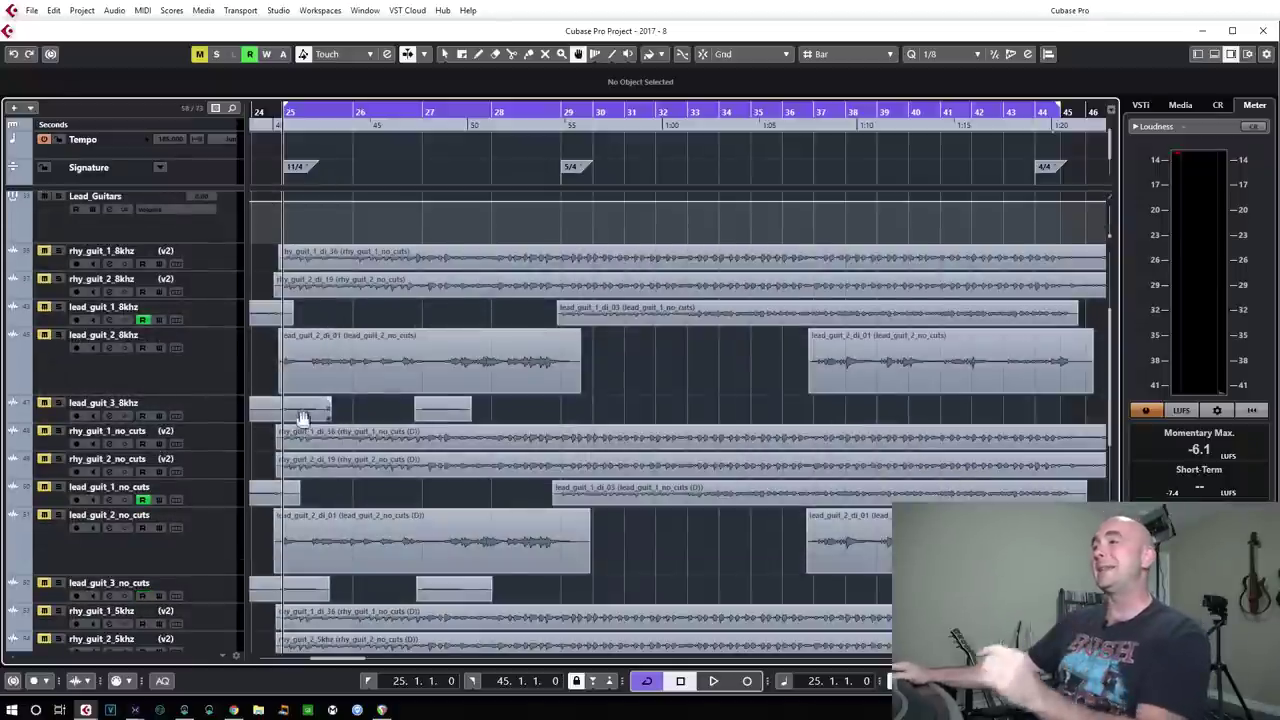
scroll(302, 417, down, 1)
scroll(312, 414, up, 1)
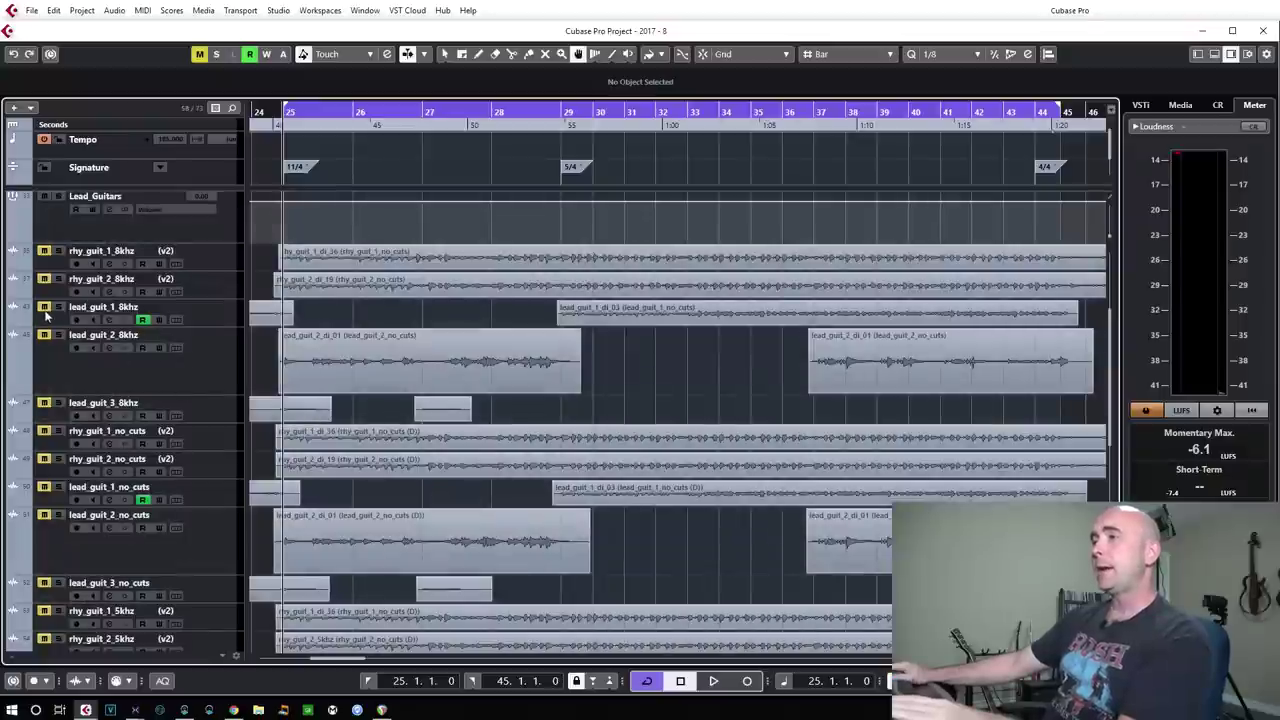
click(58, 337)
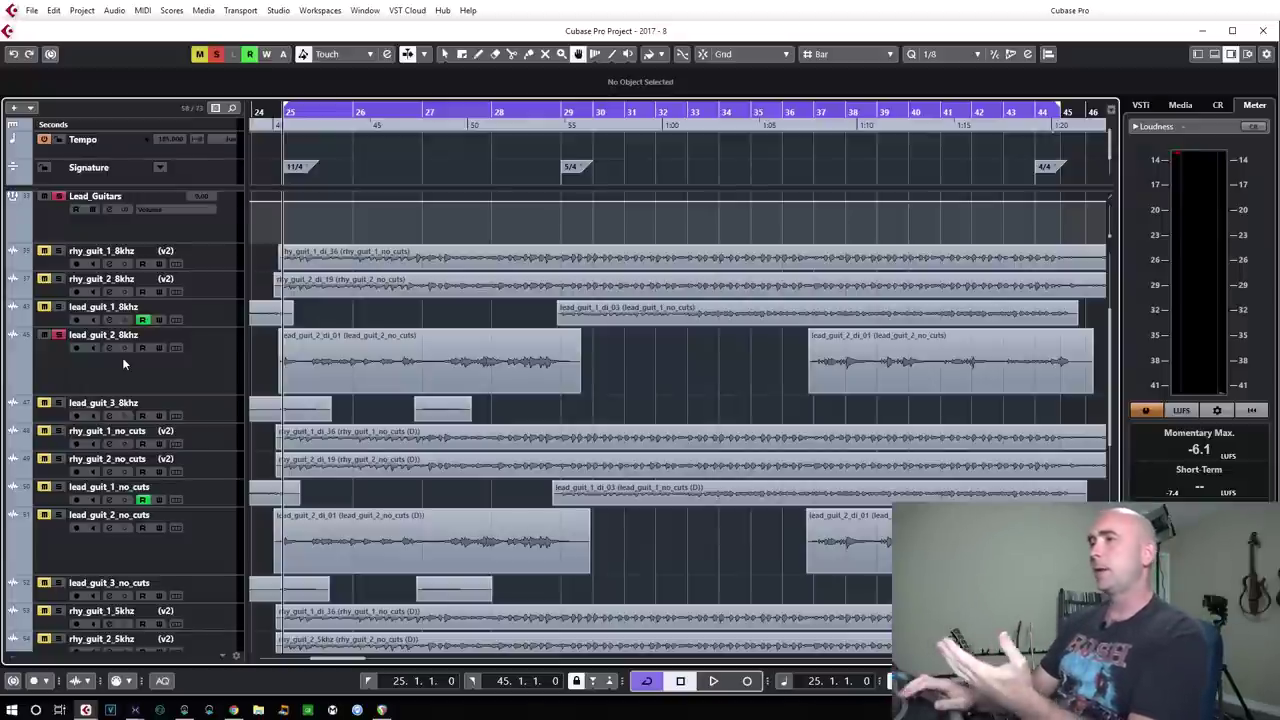
key(space)
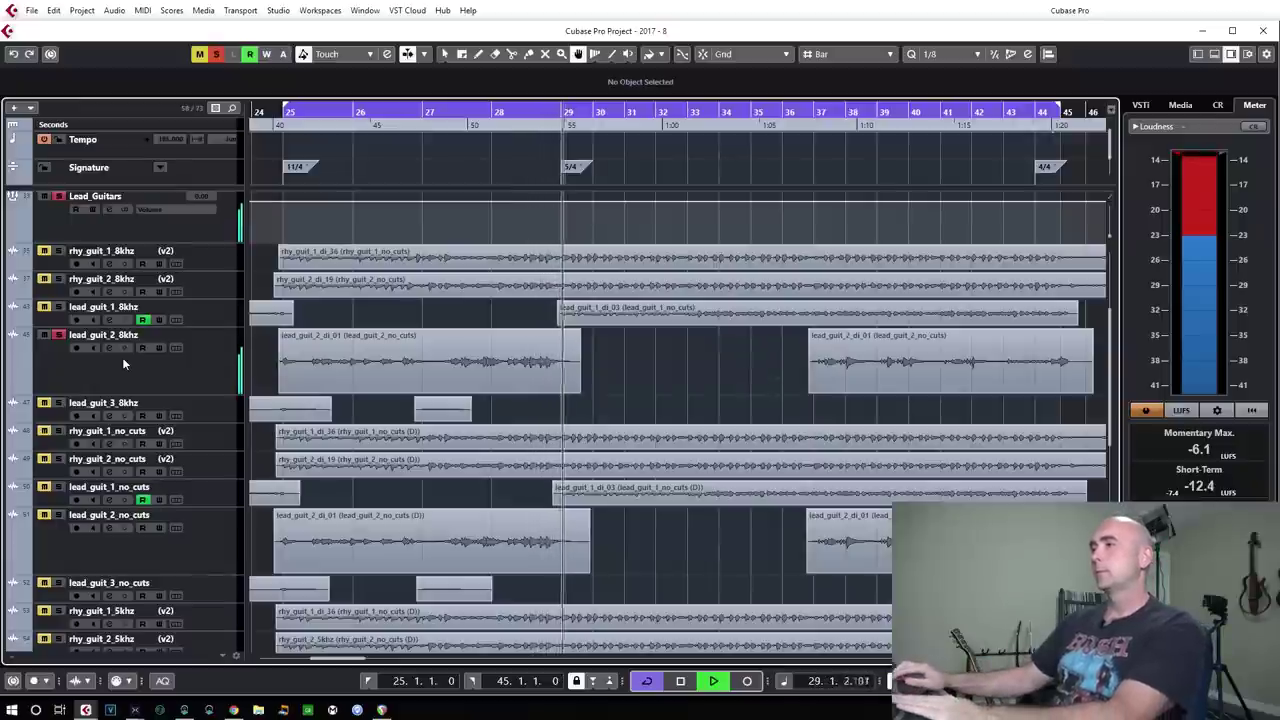
key(space)
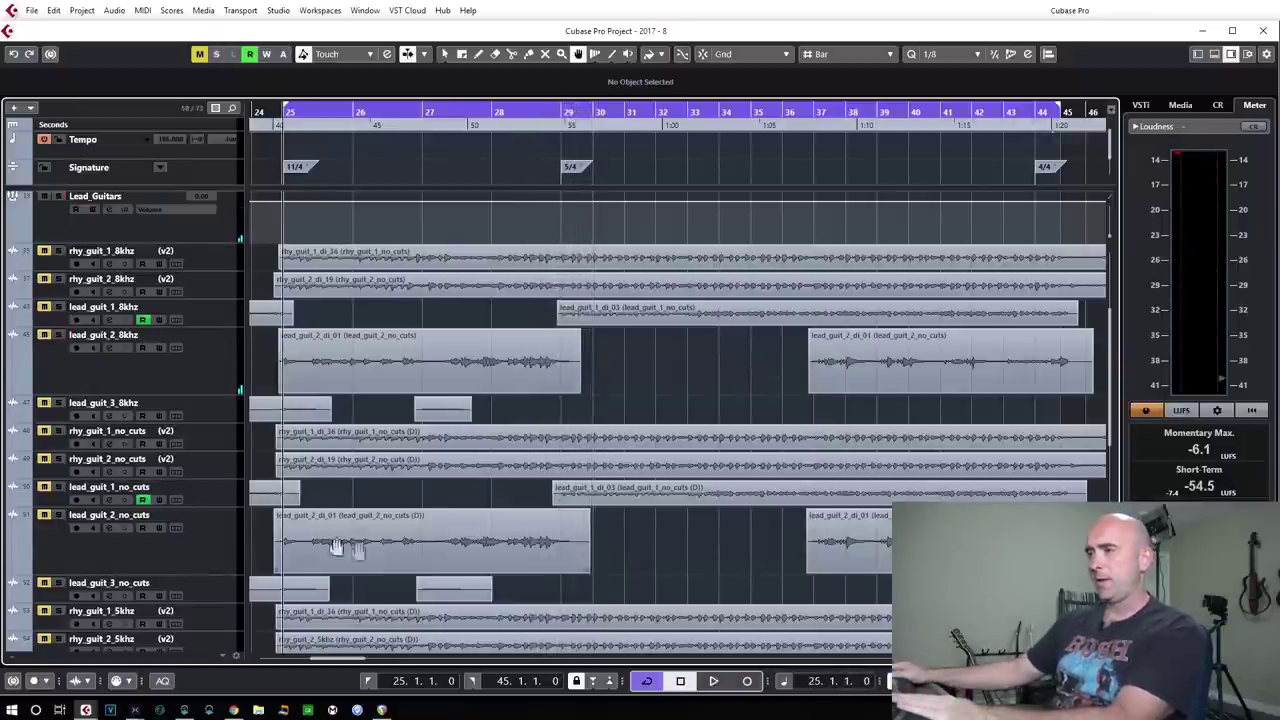
Step: Solo the lead_guit_2_3 khz track, play its lead part from bar 25, and clear its solo
scroll(371, 550, down, 8)
click(120, 540)
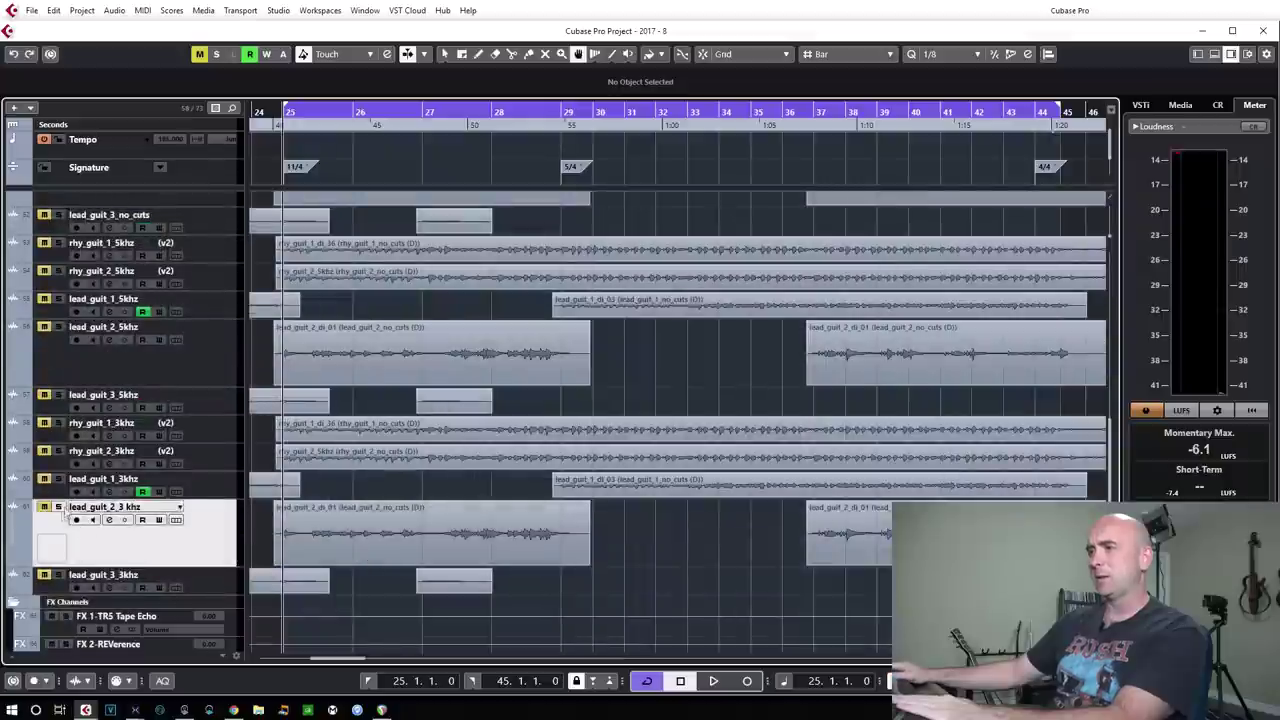
click(58, 507)
key(space)
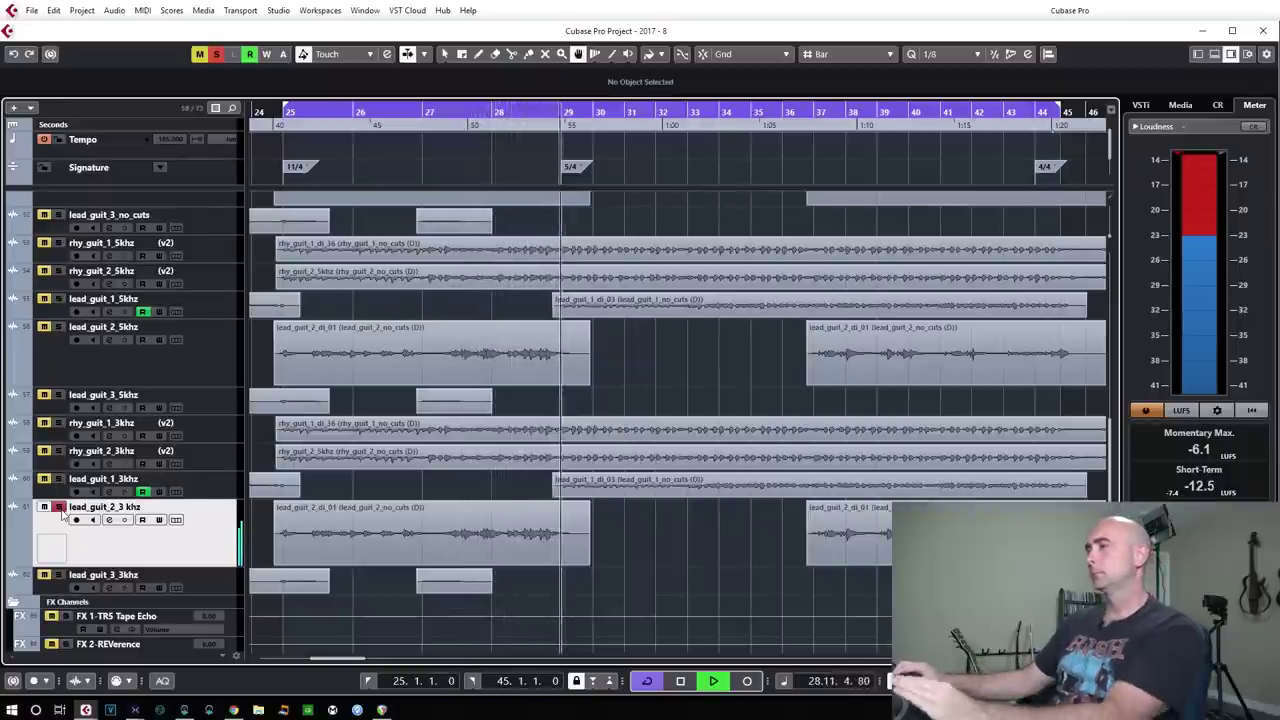
key(space)
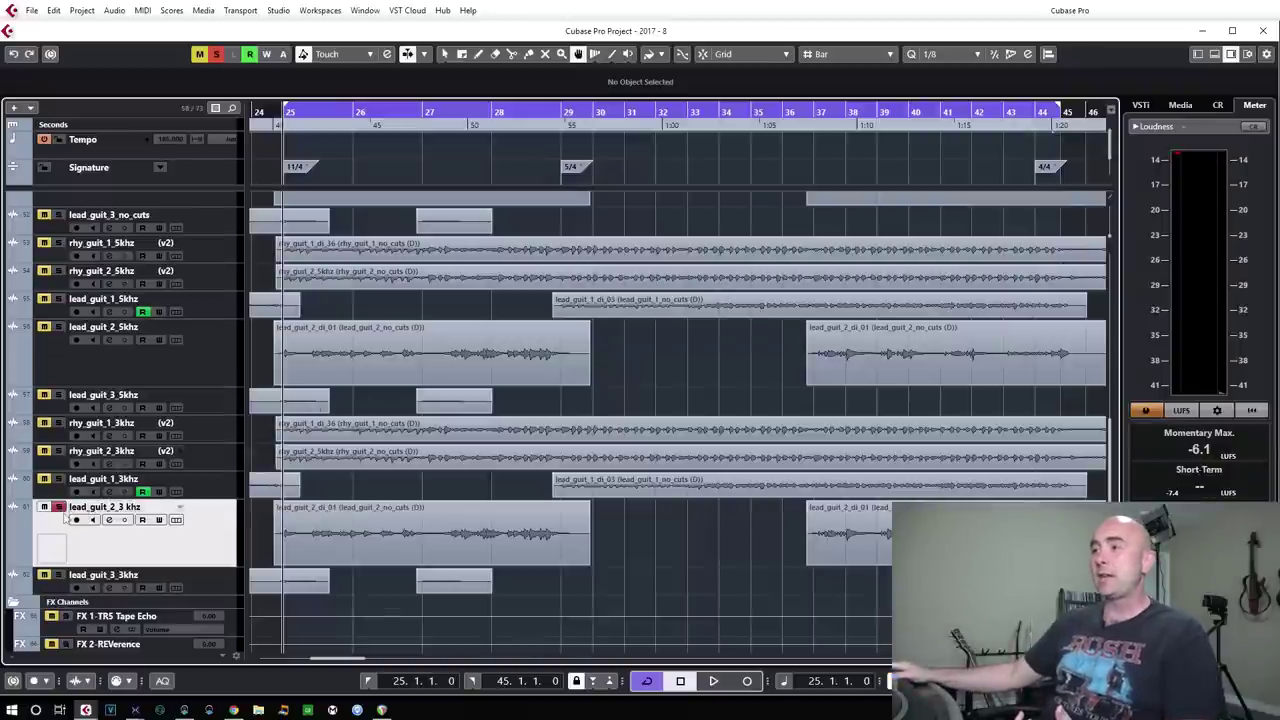
click(58, 507)
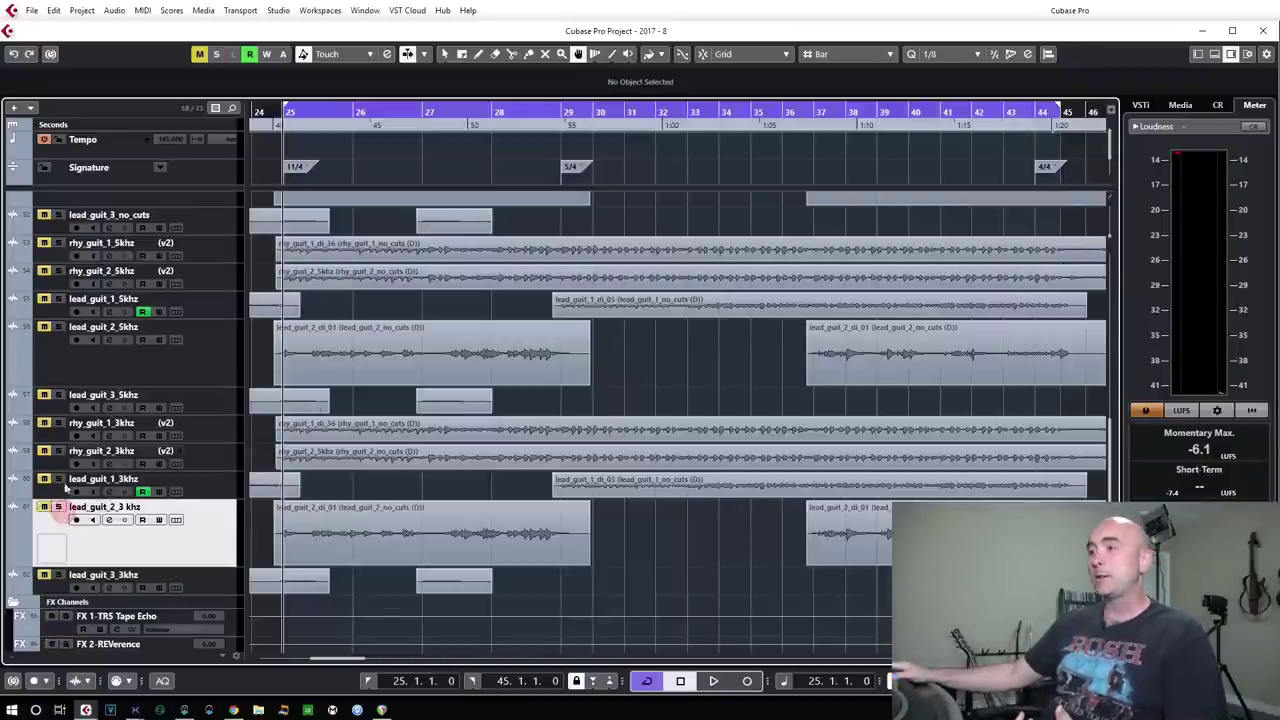
Step: Solo the lead_guit_2_5khz track, play its lead part from bar 25, and clear its solo
click(58, 327)
key(space)
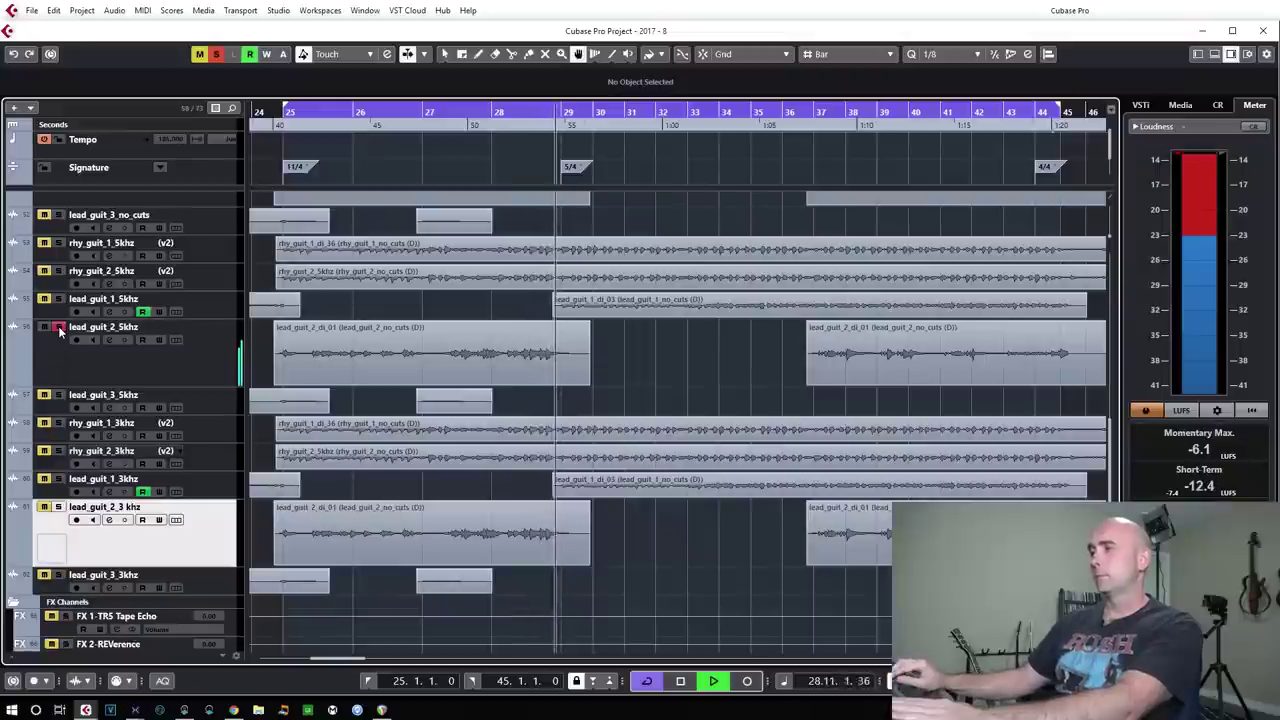
key(space)
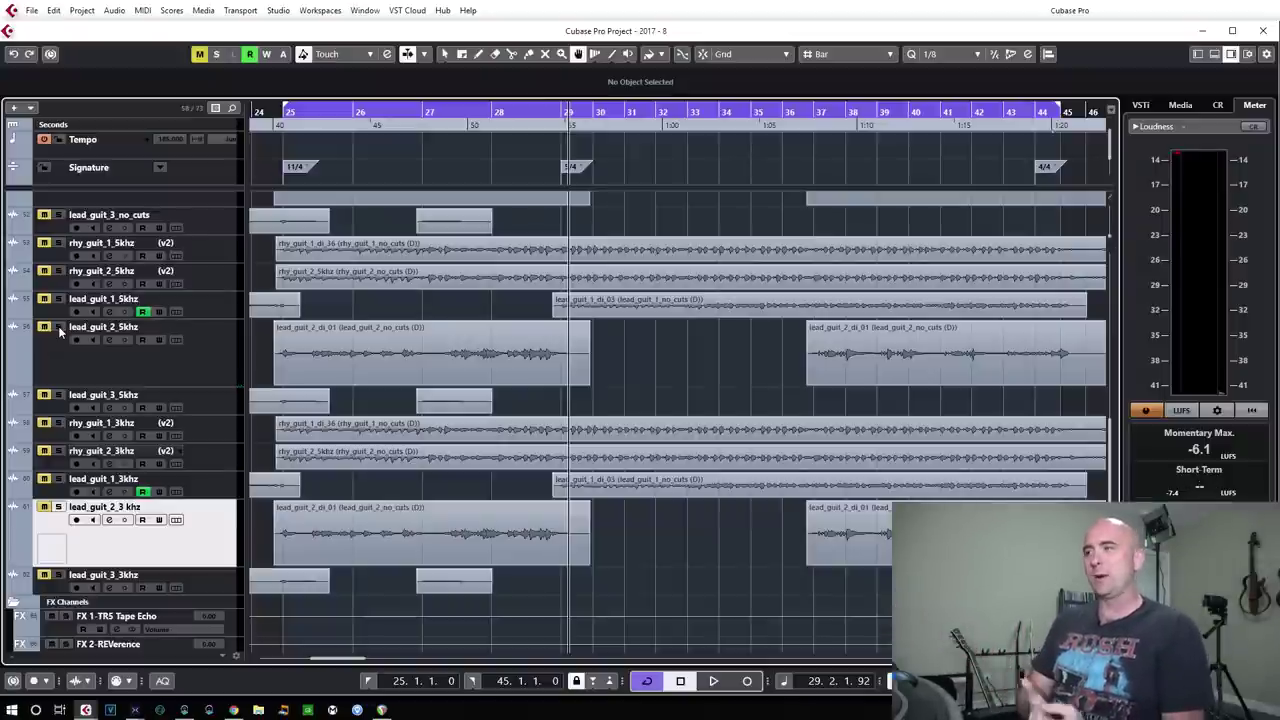
Step: Solo the lead_guit_2_no_cuts track, play its lead part from bar 25, and clear its solo
scroll(460, 463, up, 3)
scroll(460, 463, up, 4)
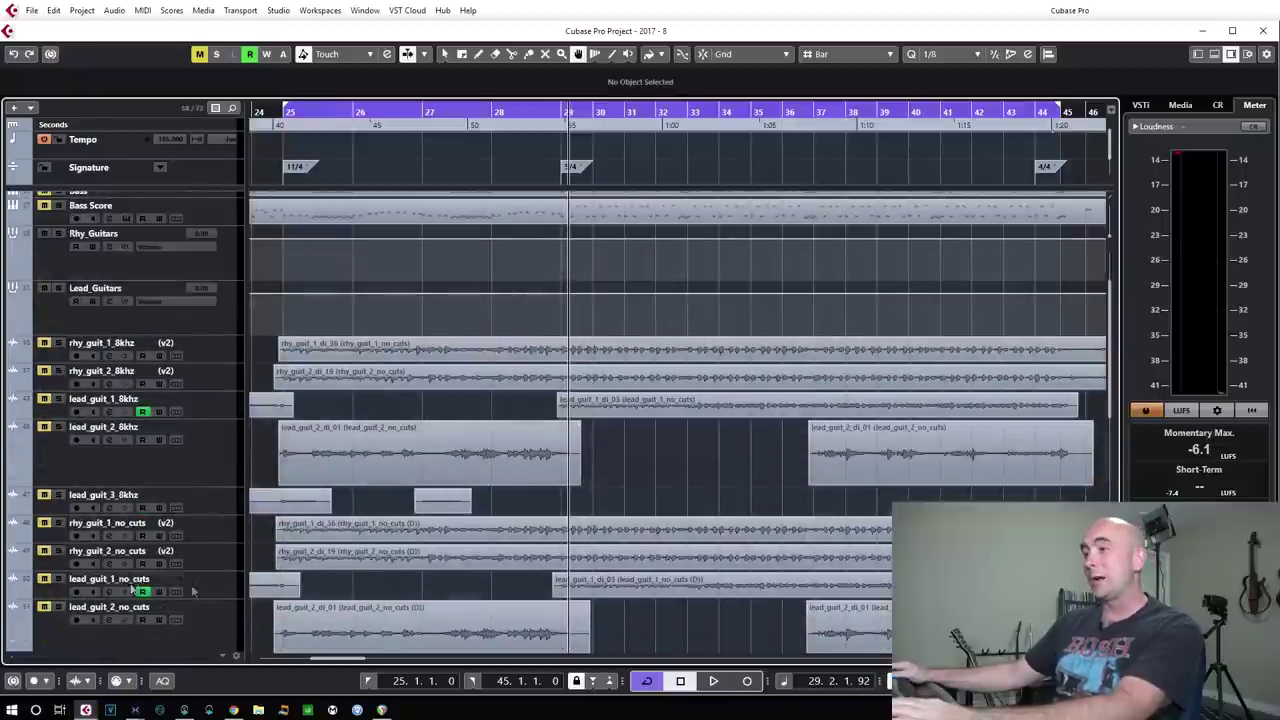
key(KP_1)
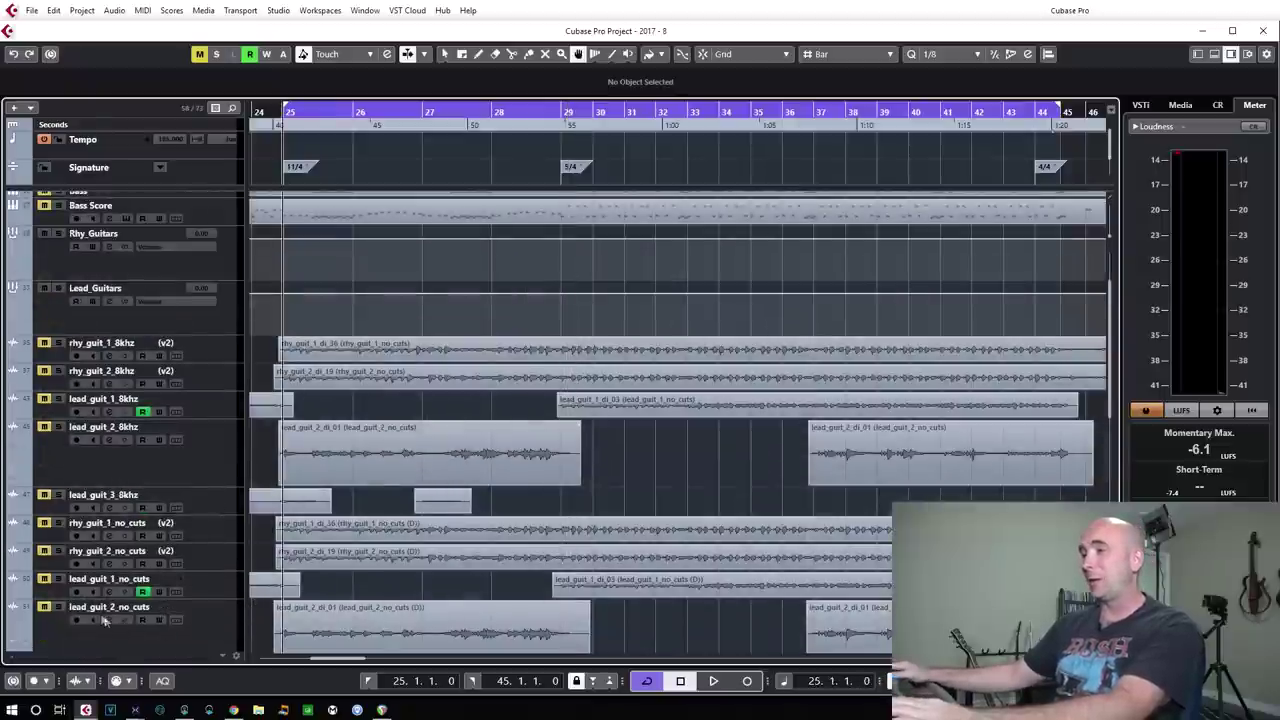
click(65, 606)
key(space)
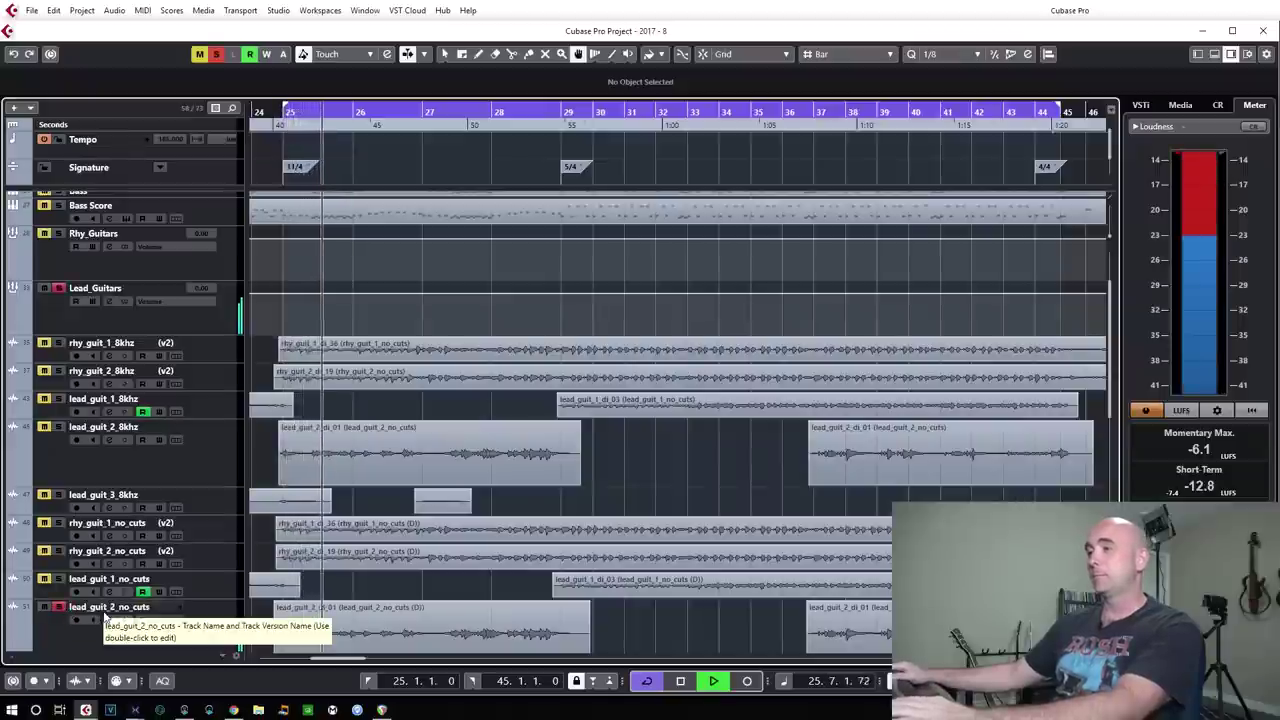
scroll(363, 600, down, 3)
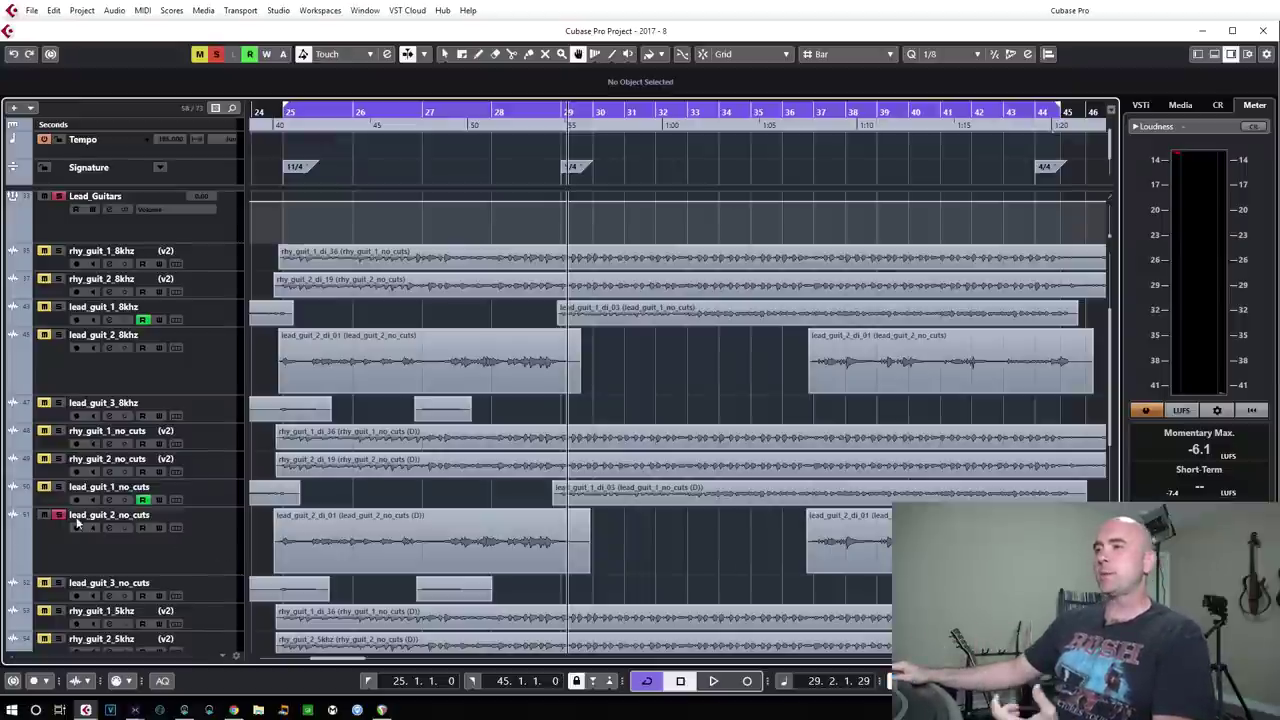
scroll(330, 466, up, 4)
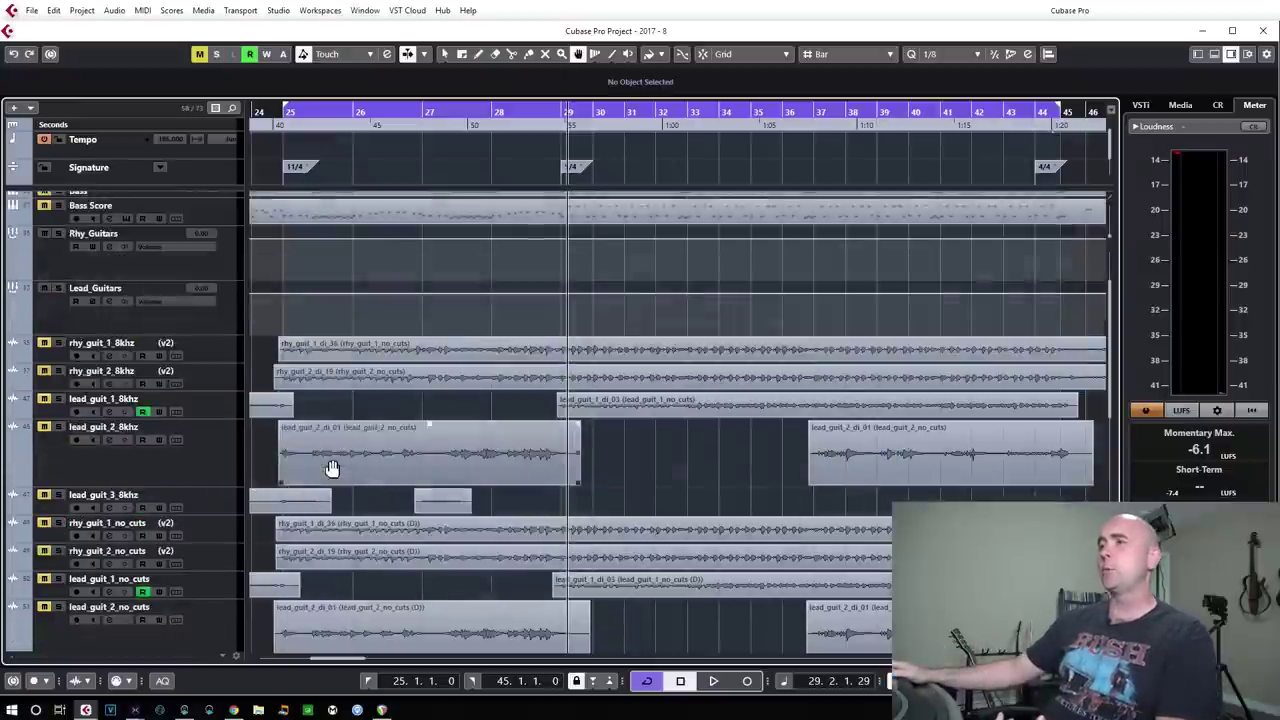
Step: Solo all the 8 kHz rhythm and lead guitar tracks together and audition them from bar 25
scroll(332, 468, down, 4)
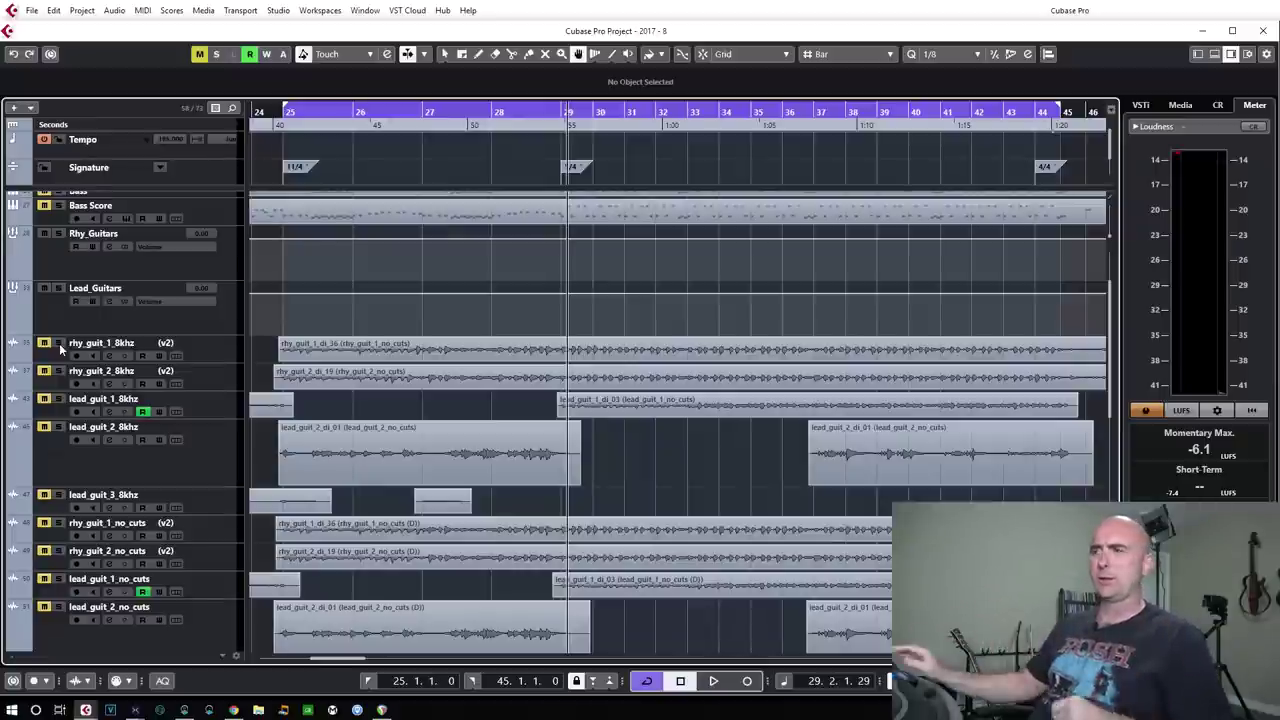
key(KP_1)
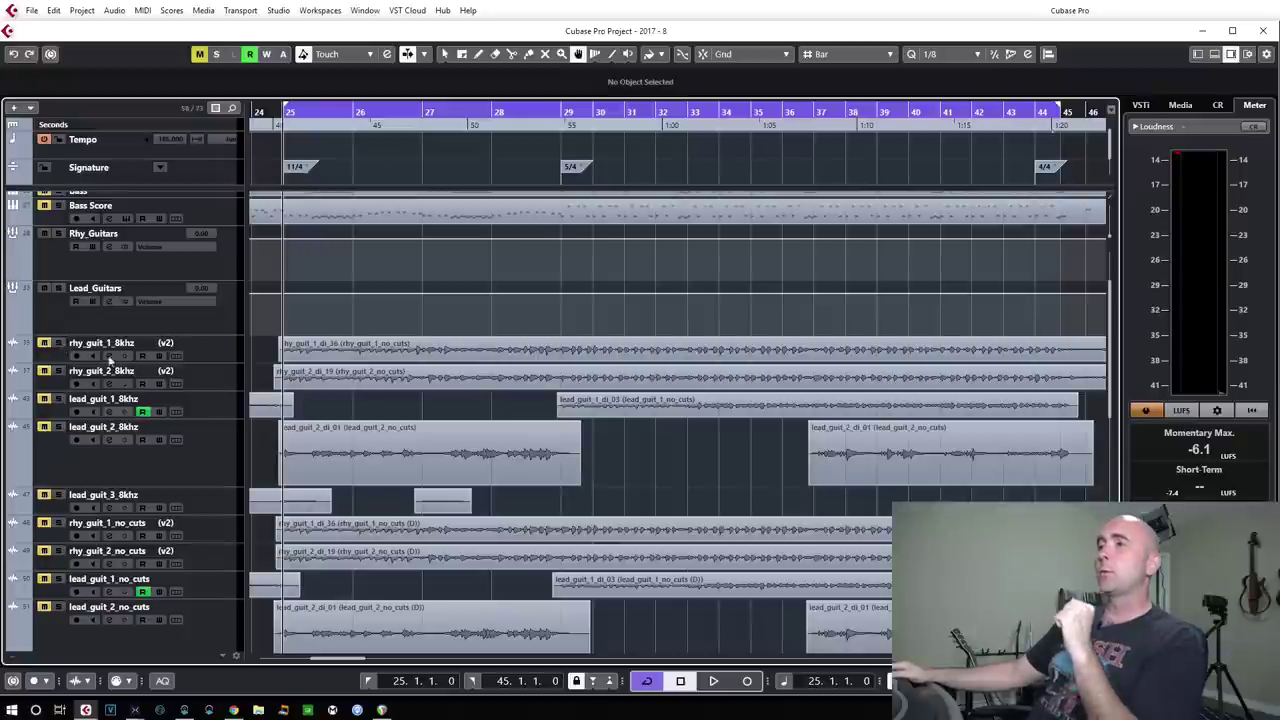
click(60, 345)
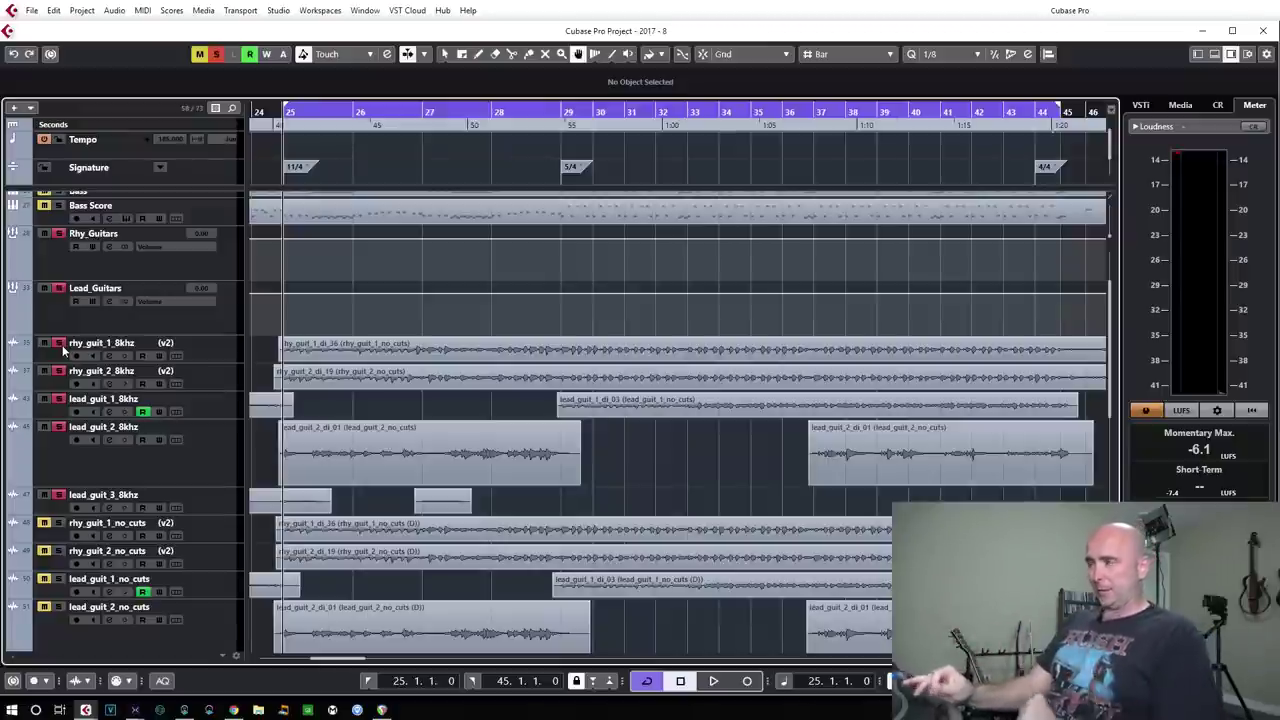
key(space)
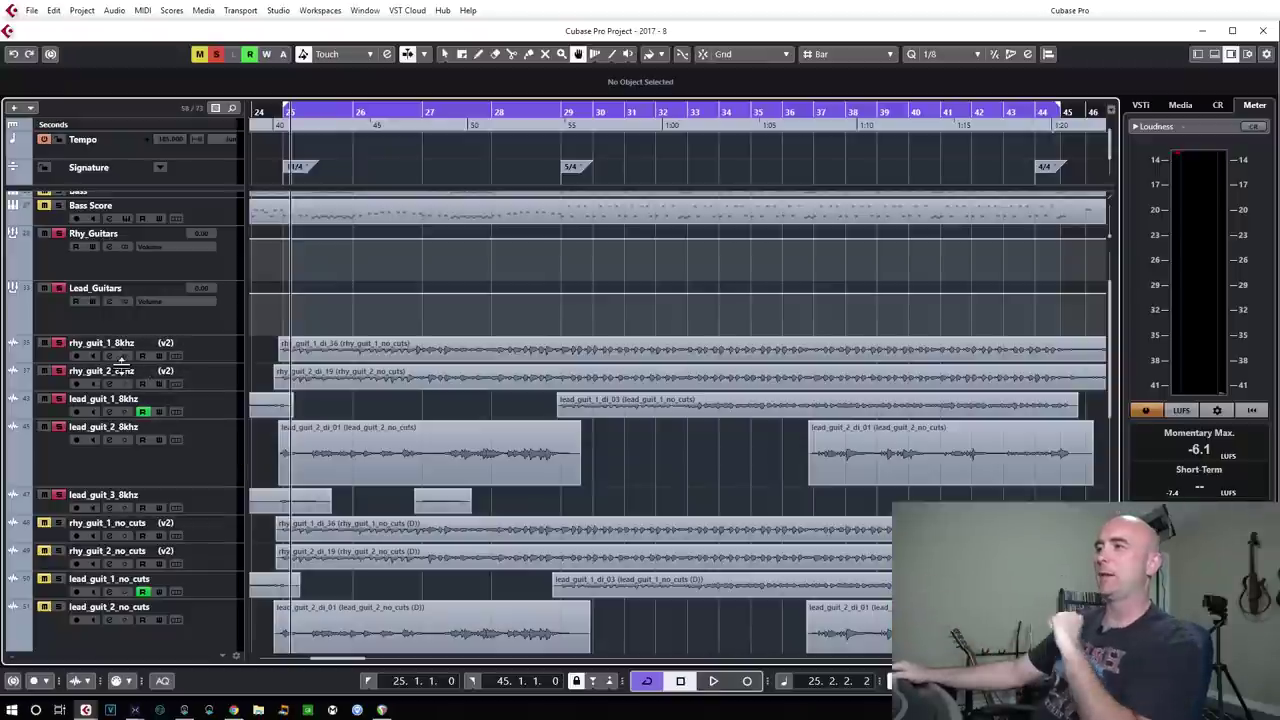
Step: Solo the five 3 kHz rhythm and lead guitar tracks together, play them to bar 29, and clear their solos
shift+click(48, 497)
key(shift+ctrl+d)
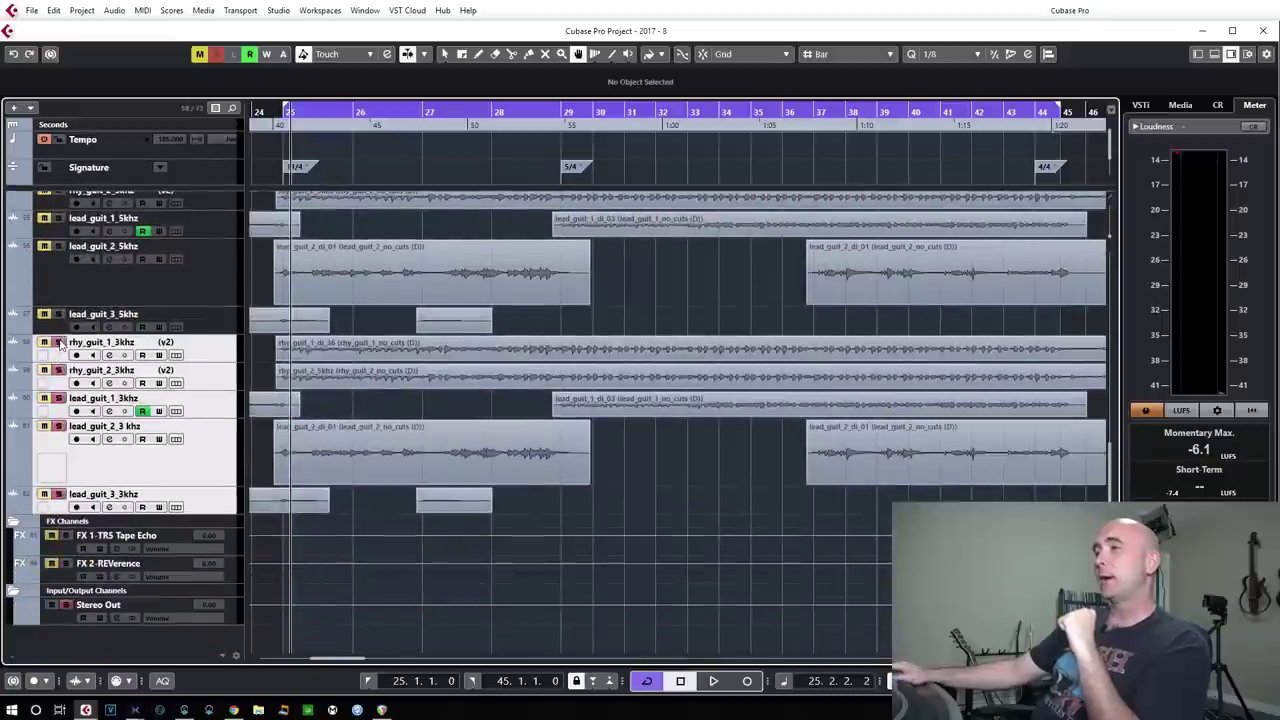
click(58, 342)
key(space)
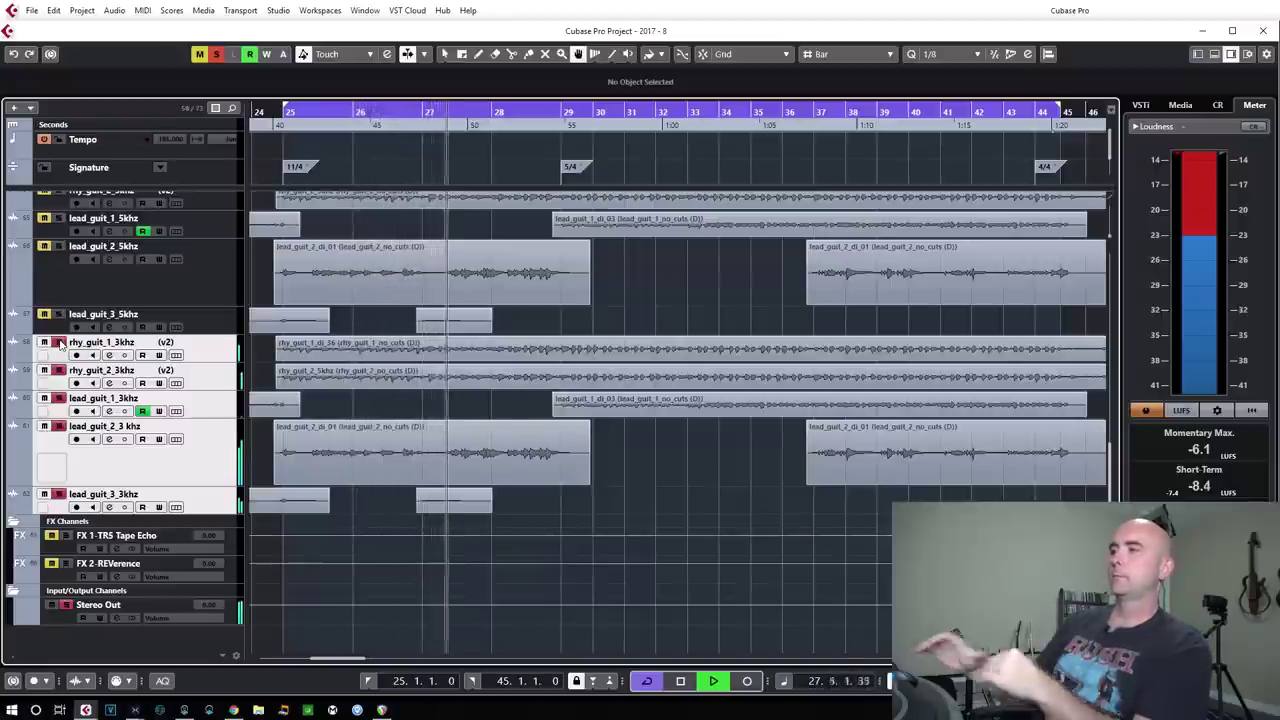
scroll(324, 450, up, 2)
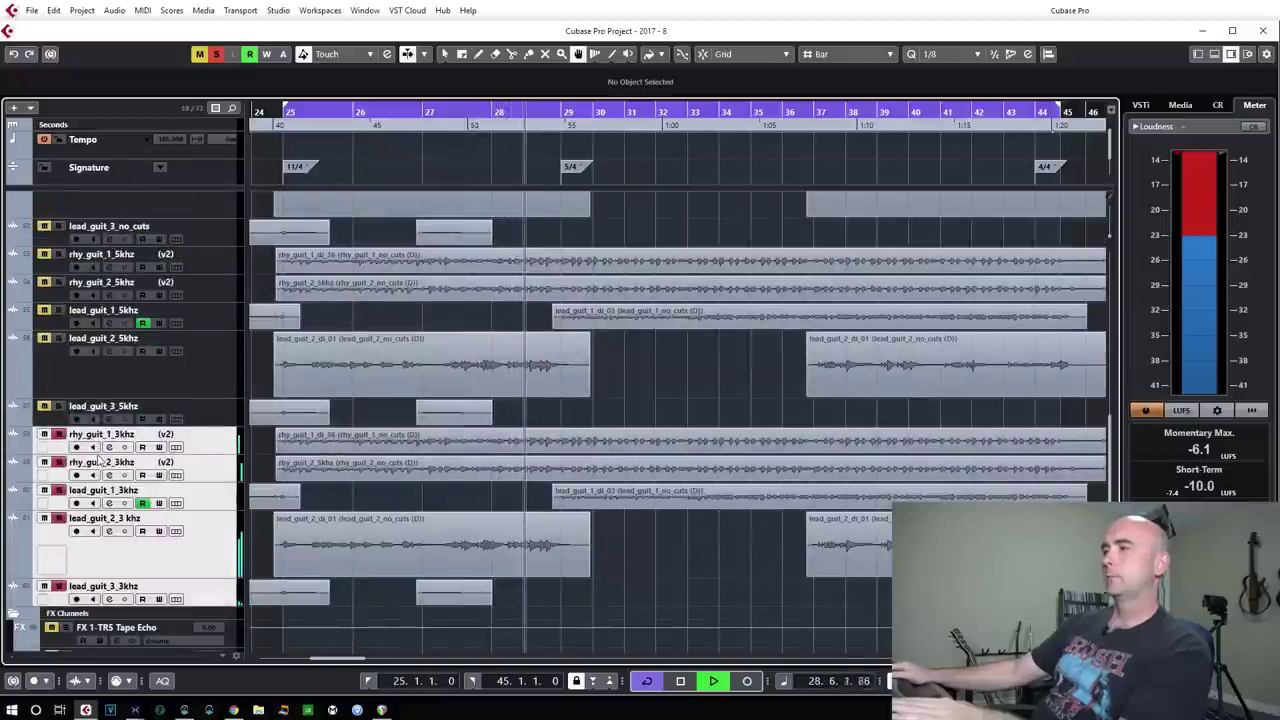
key(space)
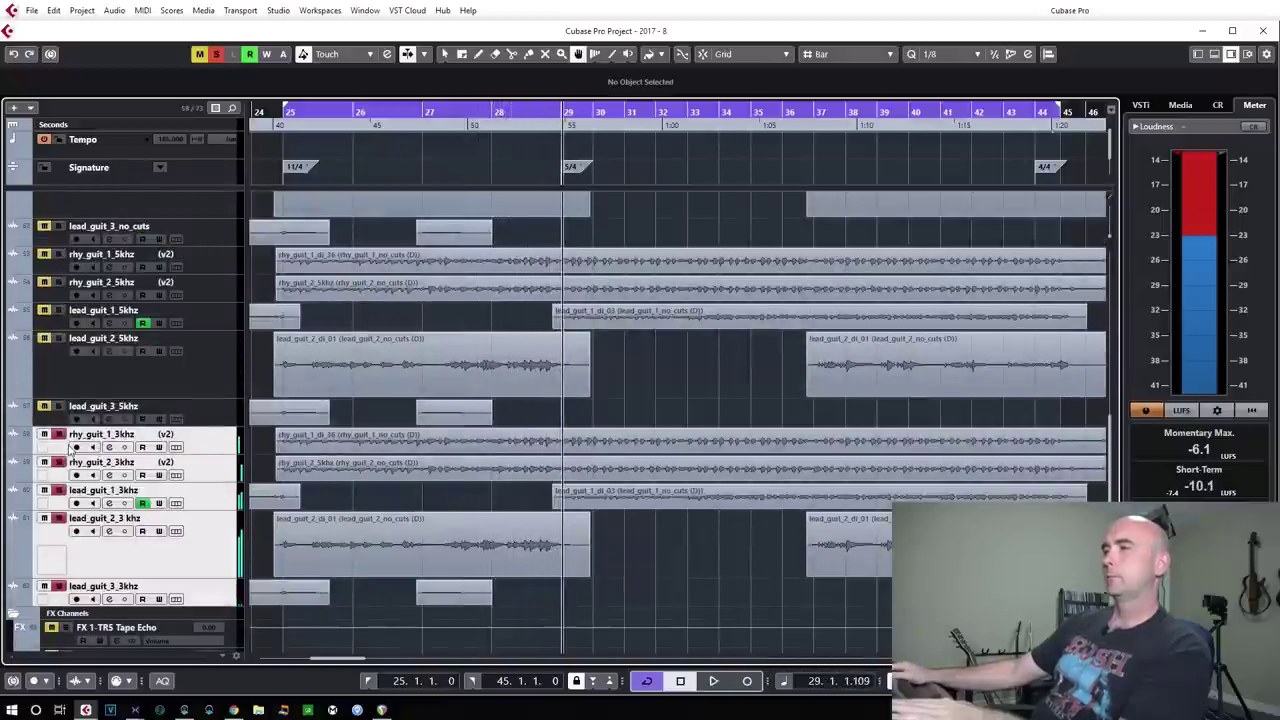
click(58, 434)
Step: Solo the five 5 kHz rhythm and lead guitar tracks, play them to bar 29, and clear their solos
click(58, 406)
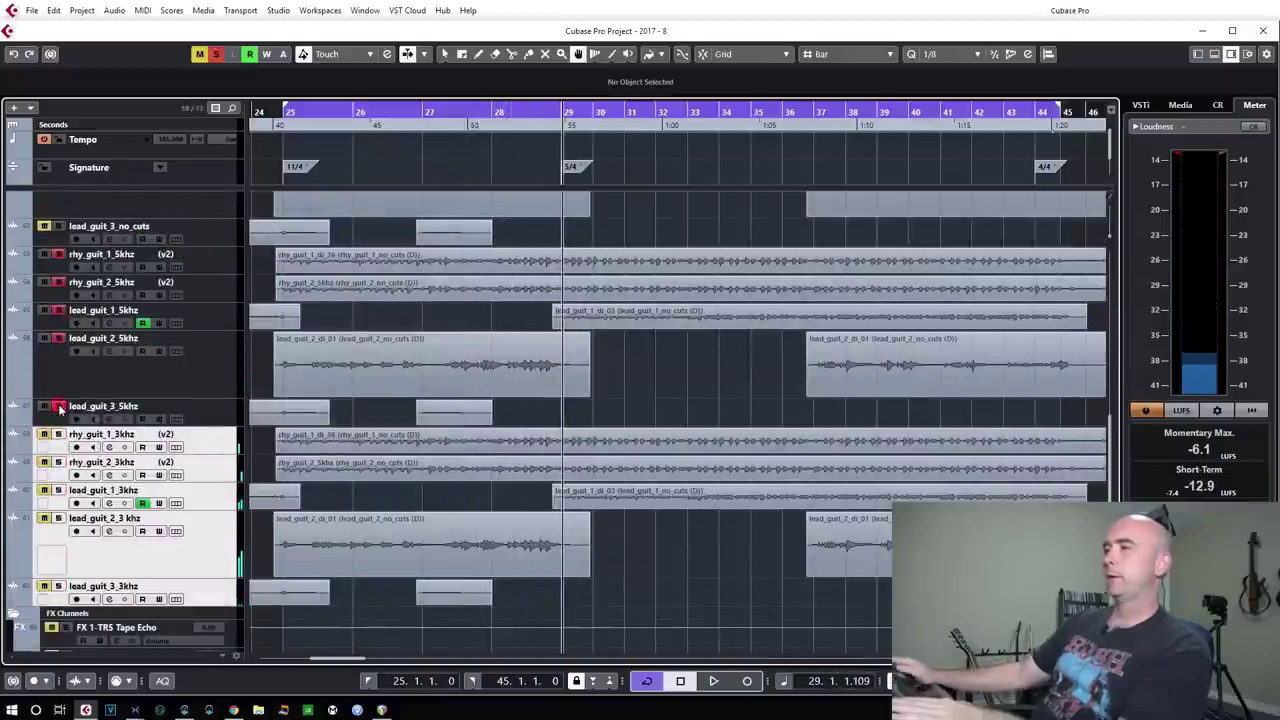
key(space)
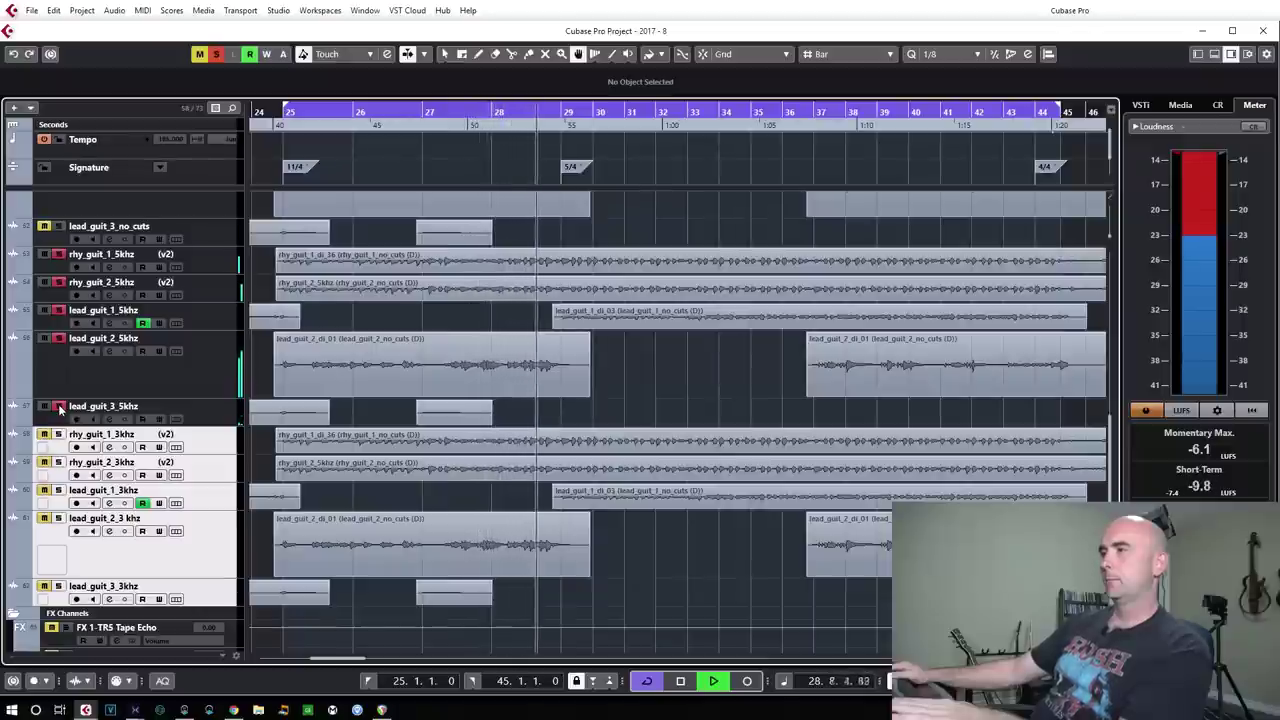
key(space)
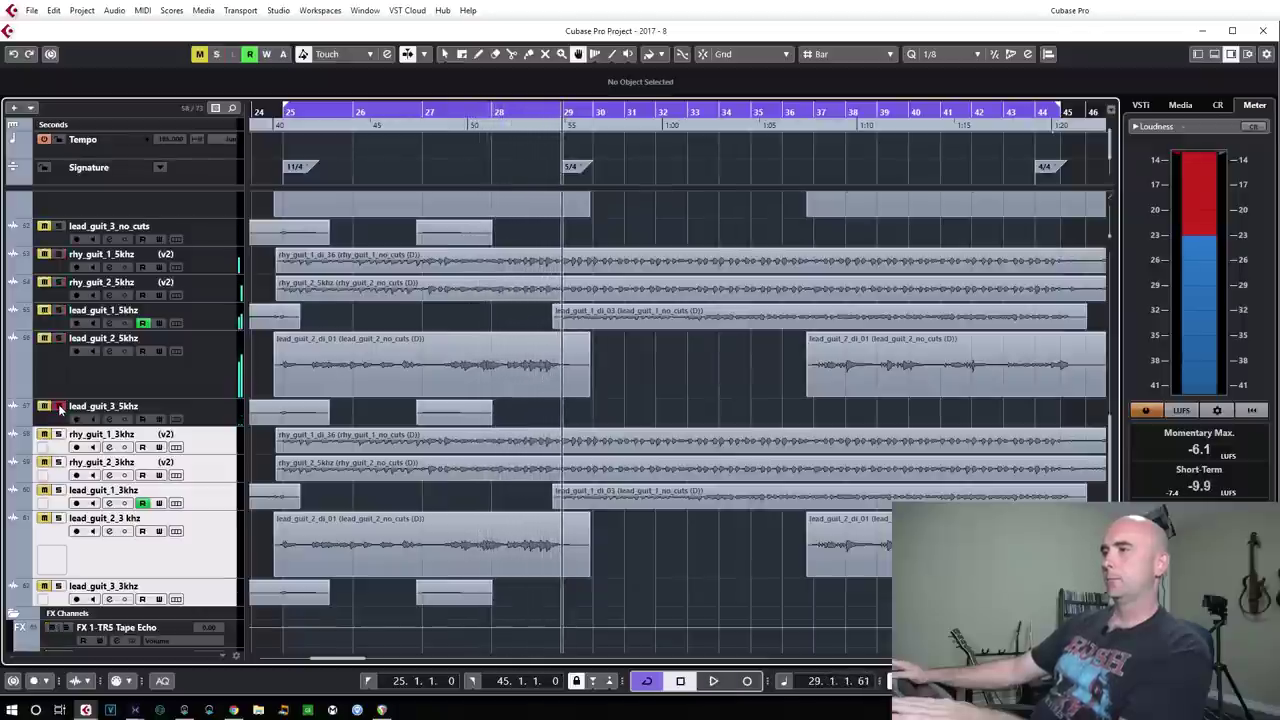
Step: Solo the five no_cuts rhythm and lead guitar tracks, play them as a group, and clear their solos
scroll(59, 409, up, 3)
drag(59, 409, 59, 259)
key(space)
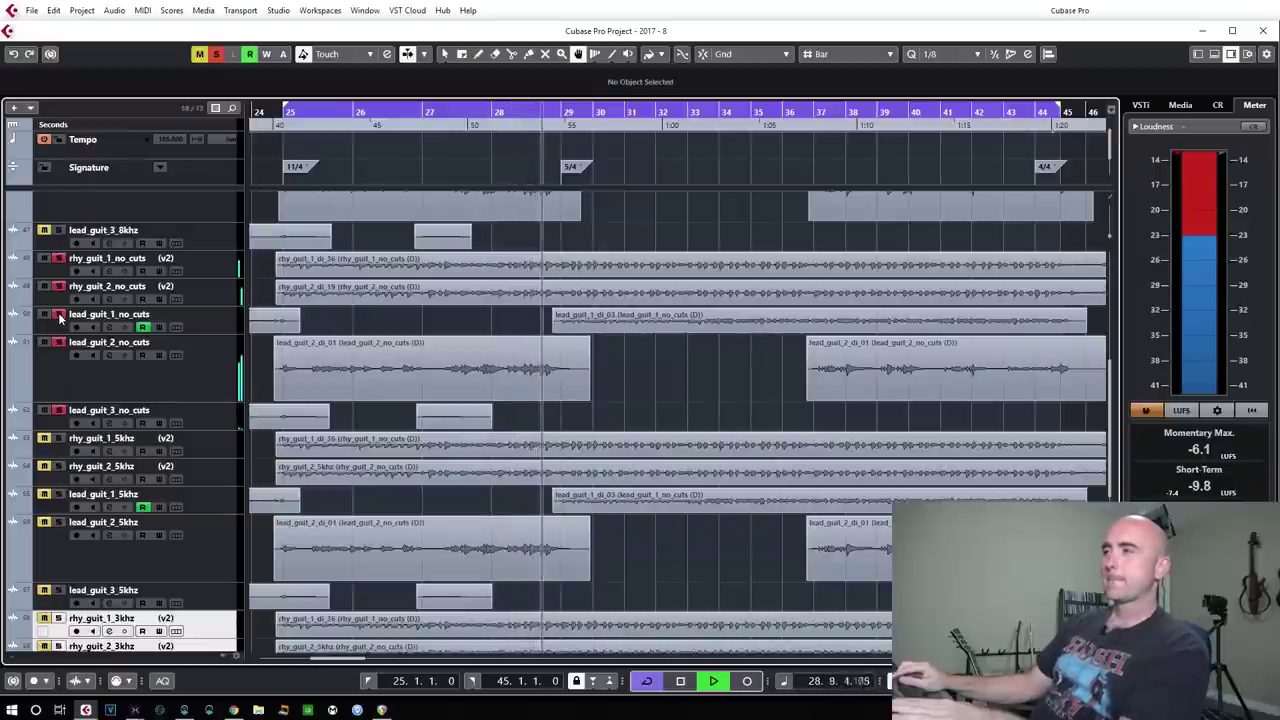
key(space)
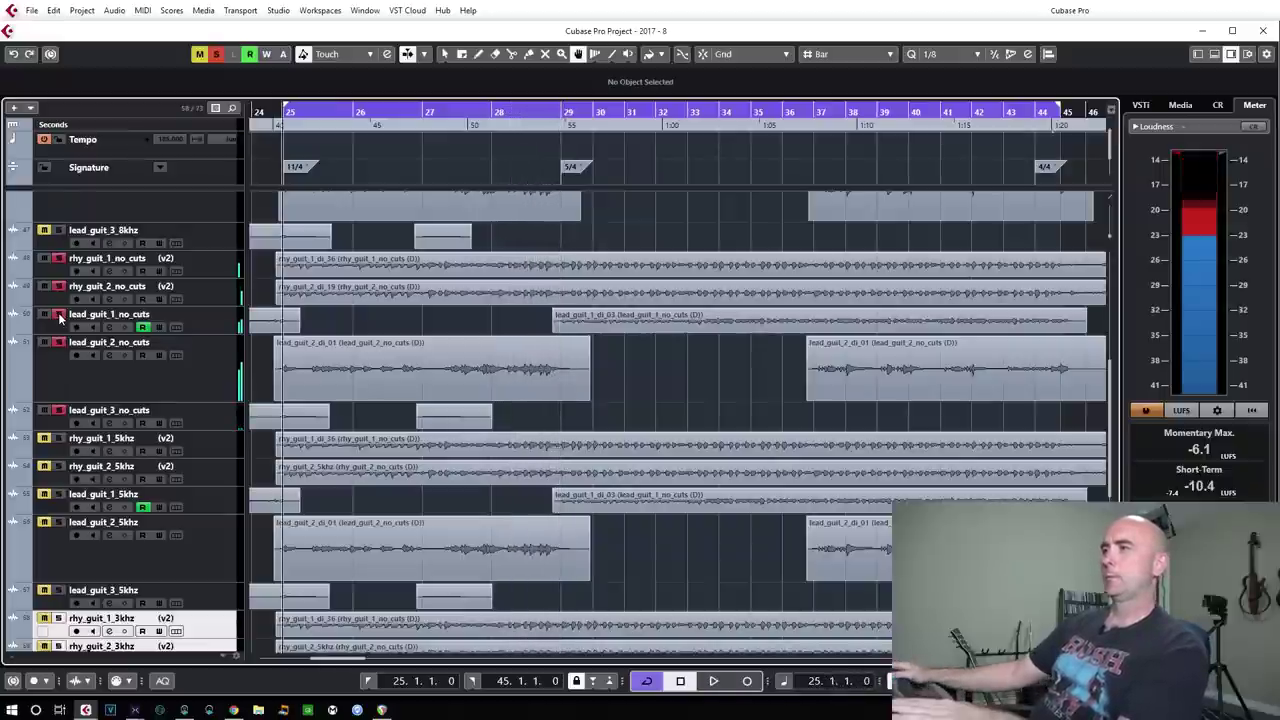
click(60, 316)
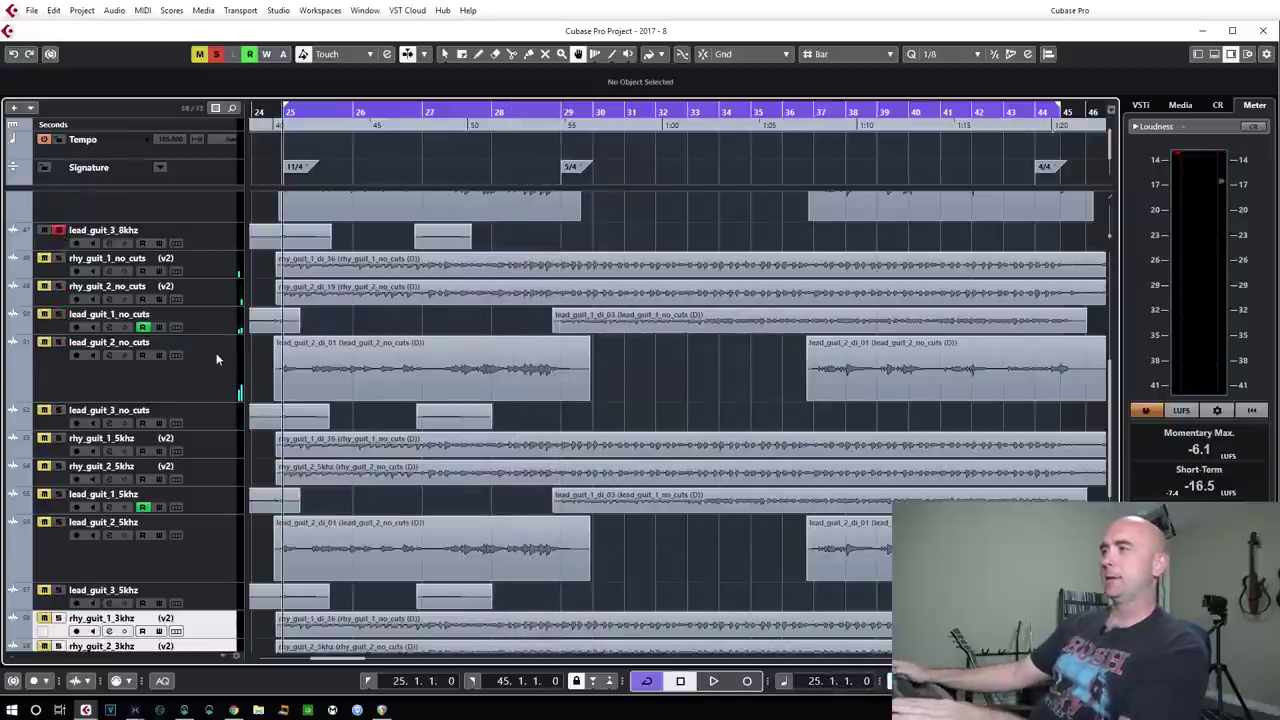
Step: Play the soloed 8 kHz rhythm and lead guitar tracks from bar 25 for comparison with the no_cuts group
scroll(216, 358, up, 4)
key(space)
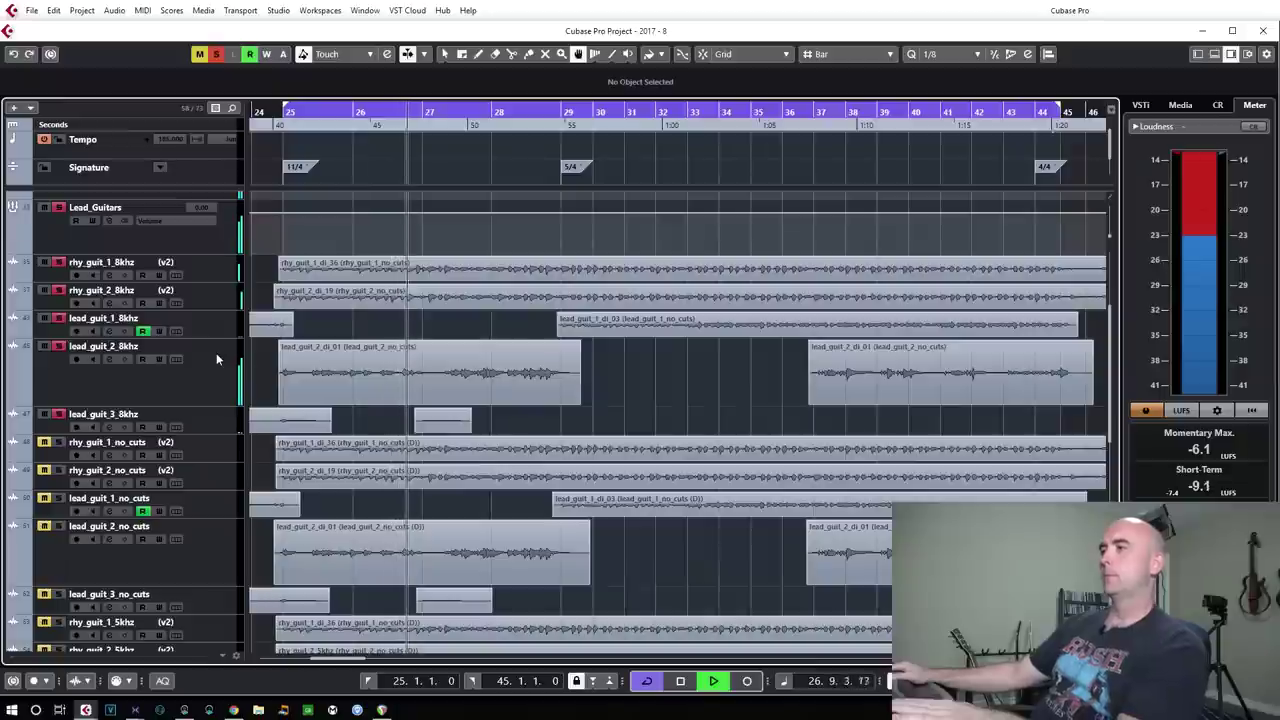
key(space)
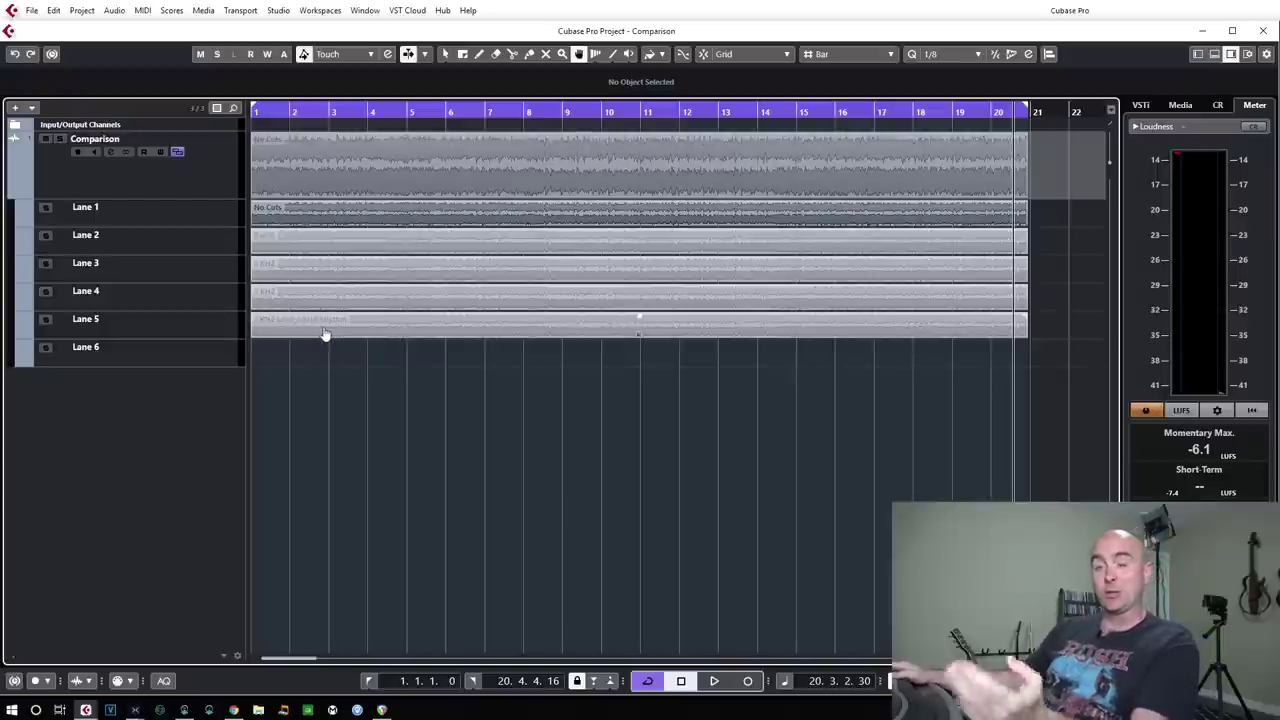
Step: Switch the Comparison track's active take through Lanes 2 to 5 and back up to No Cuts in Lane 1, twice
click(418, 240)
click(421, 276)
click(429, 298)
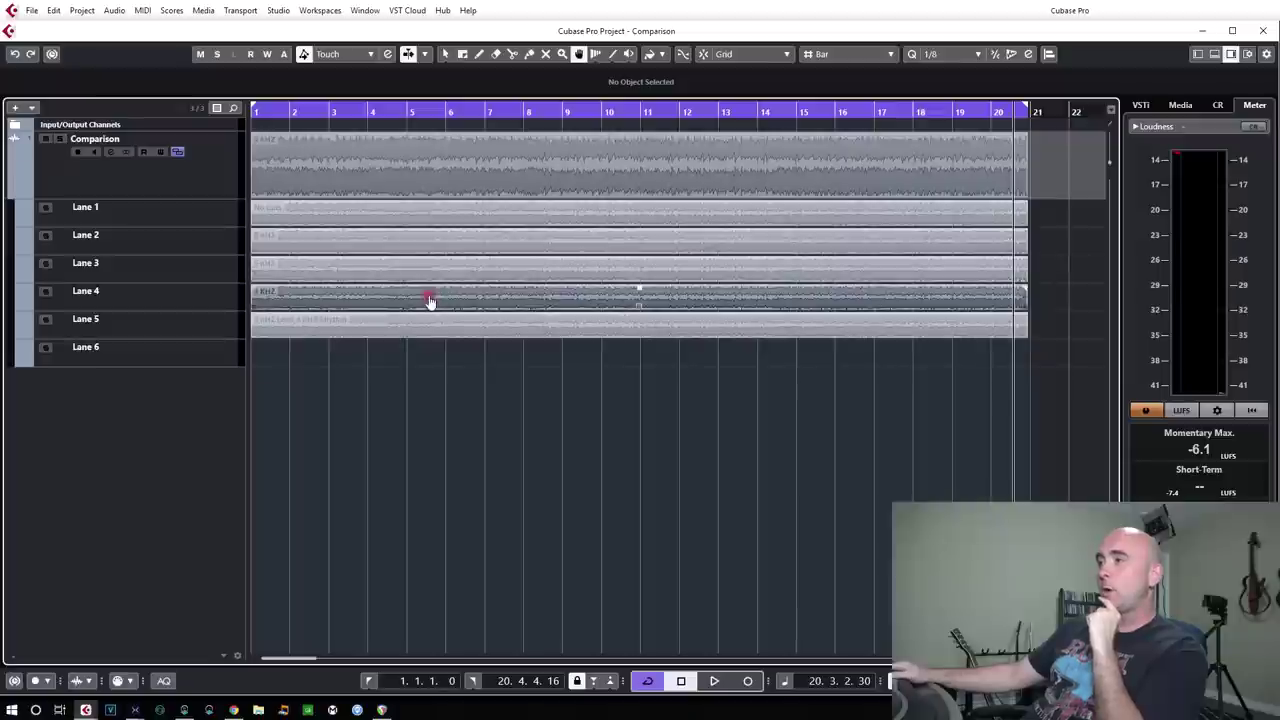
click(434, 330)
click(427, 300)
click(428, 272)
click(428, 245)
click(429, 218)
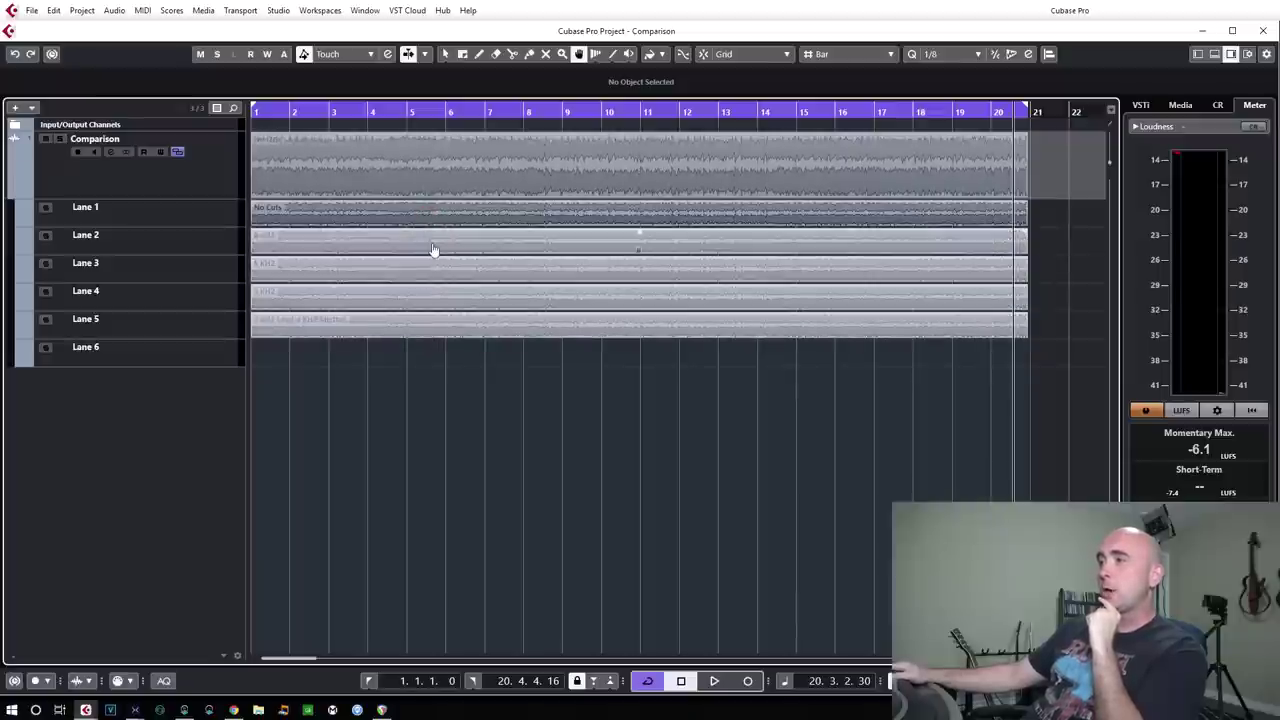
click(432, 249)
click(437, 279)
click(439, 305)
click(440, 330)
click(441, 300)
click(441, 274)
click(442, 245)
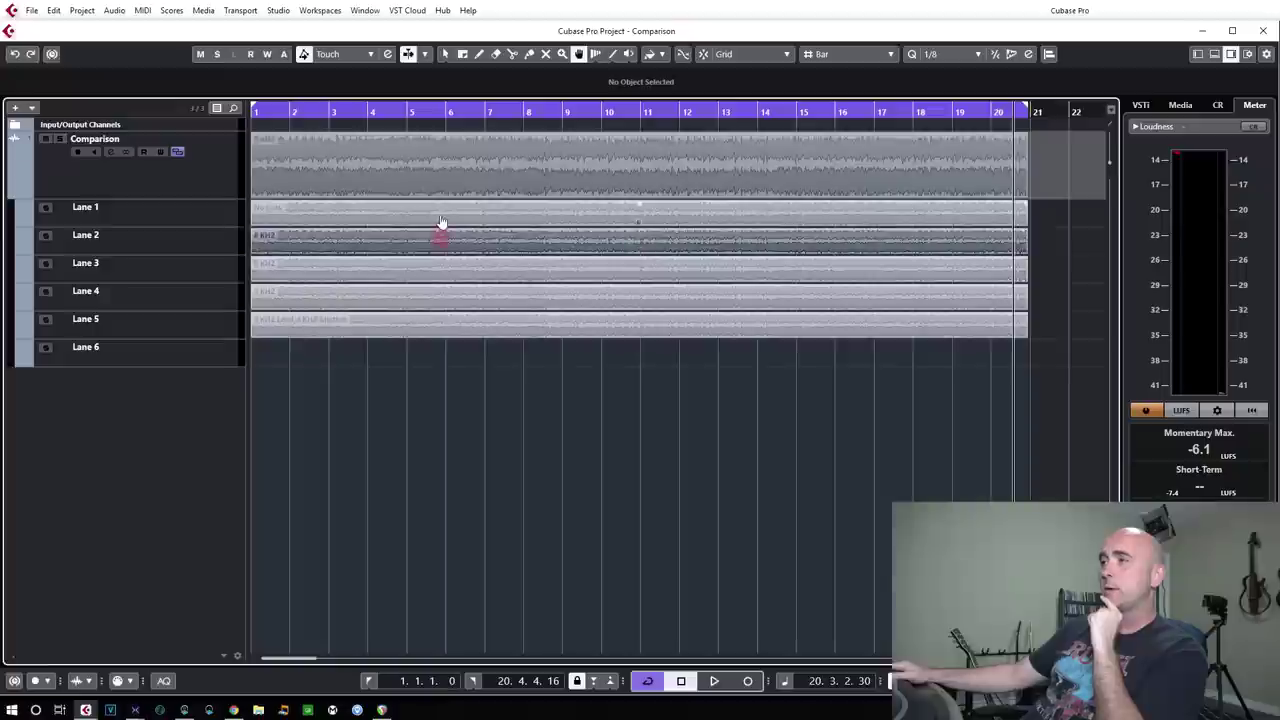
click(441, 219)
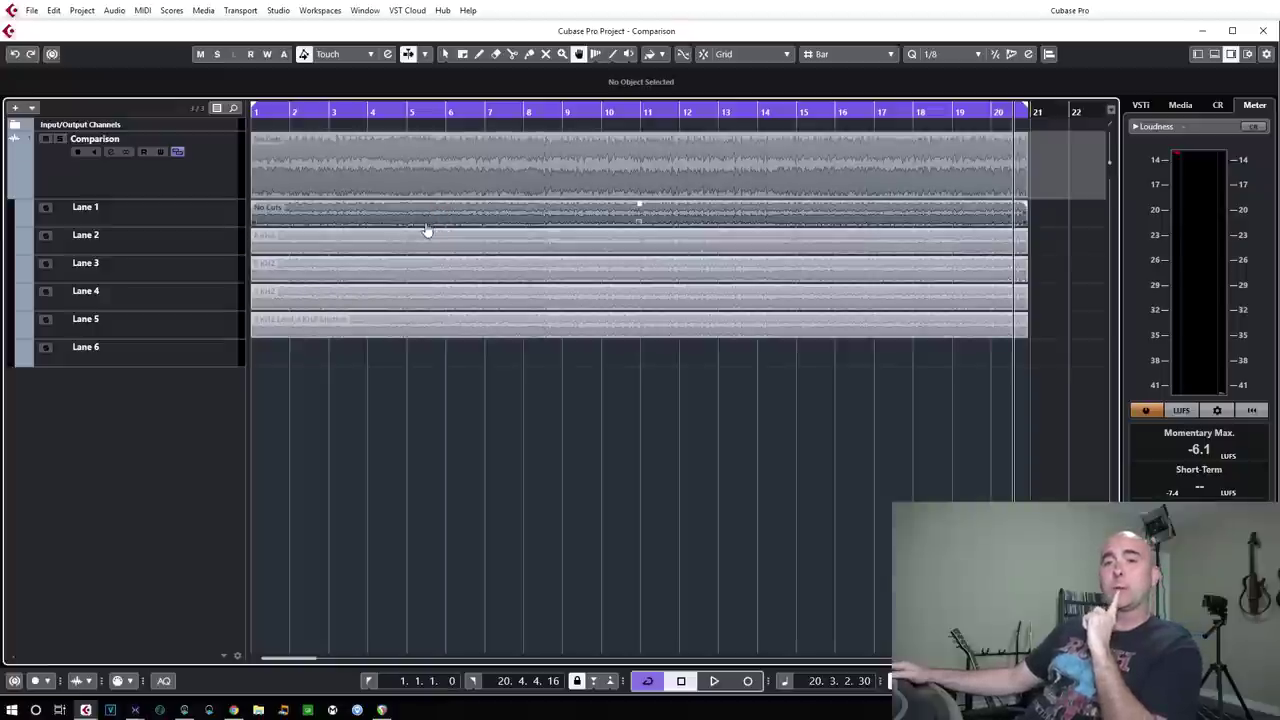
Step: Return to the project start, make the 8 KHZ take in Lane 2 active, and play it through the loop
key(Home)
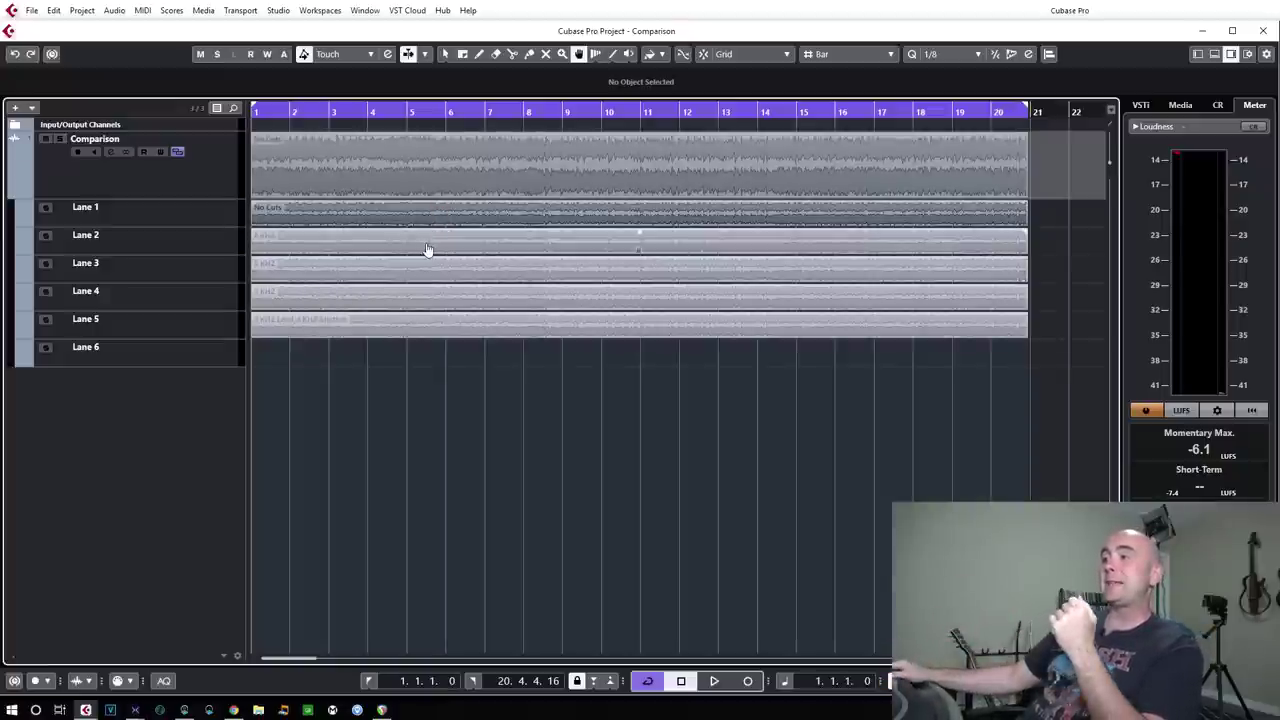
click(427, 249)
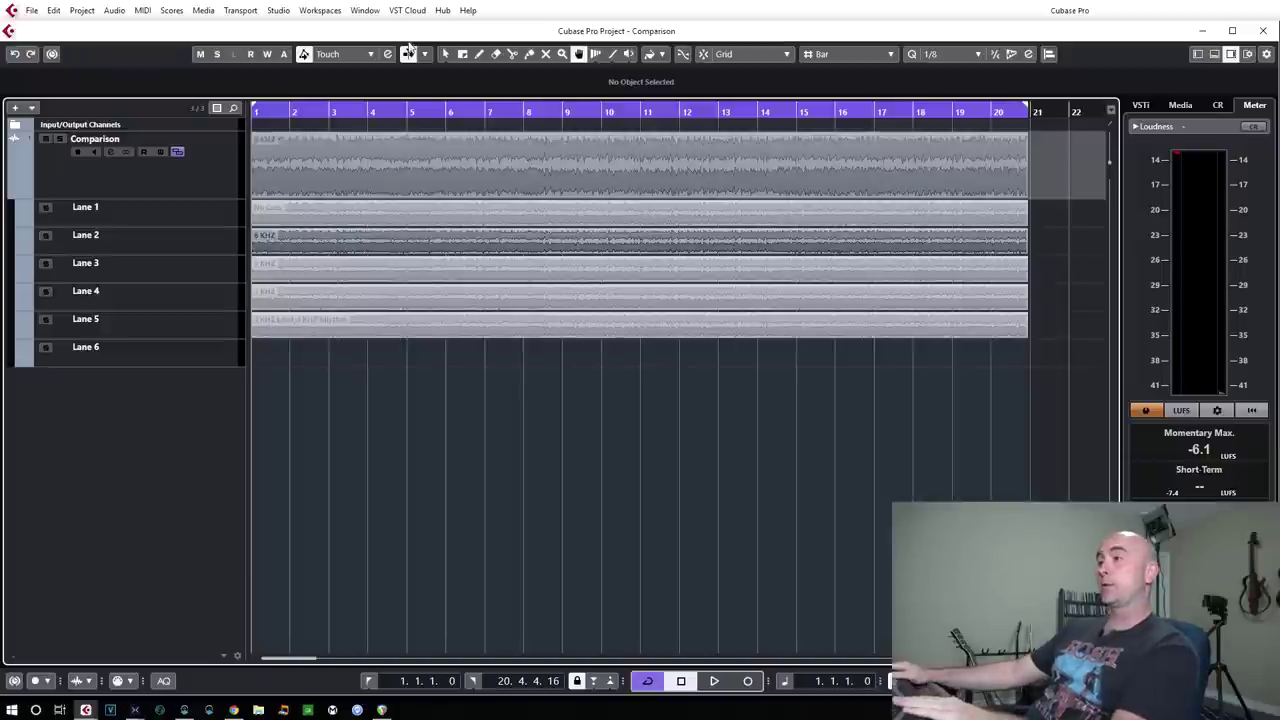
key(space)
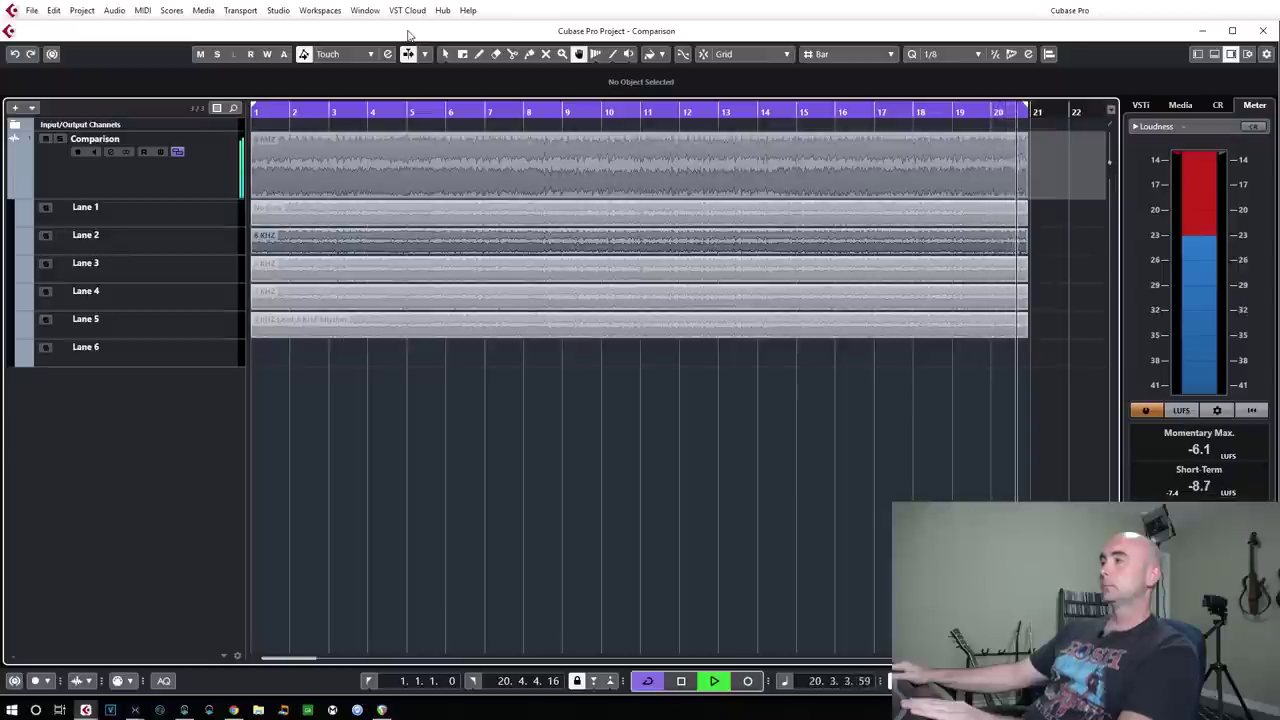
key(space)
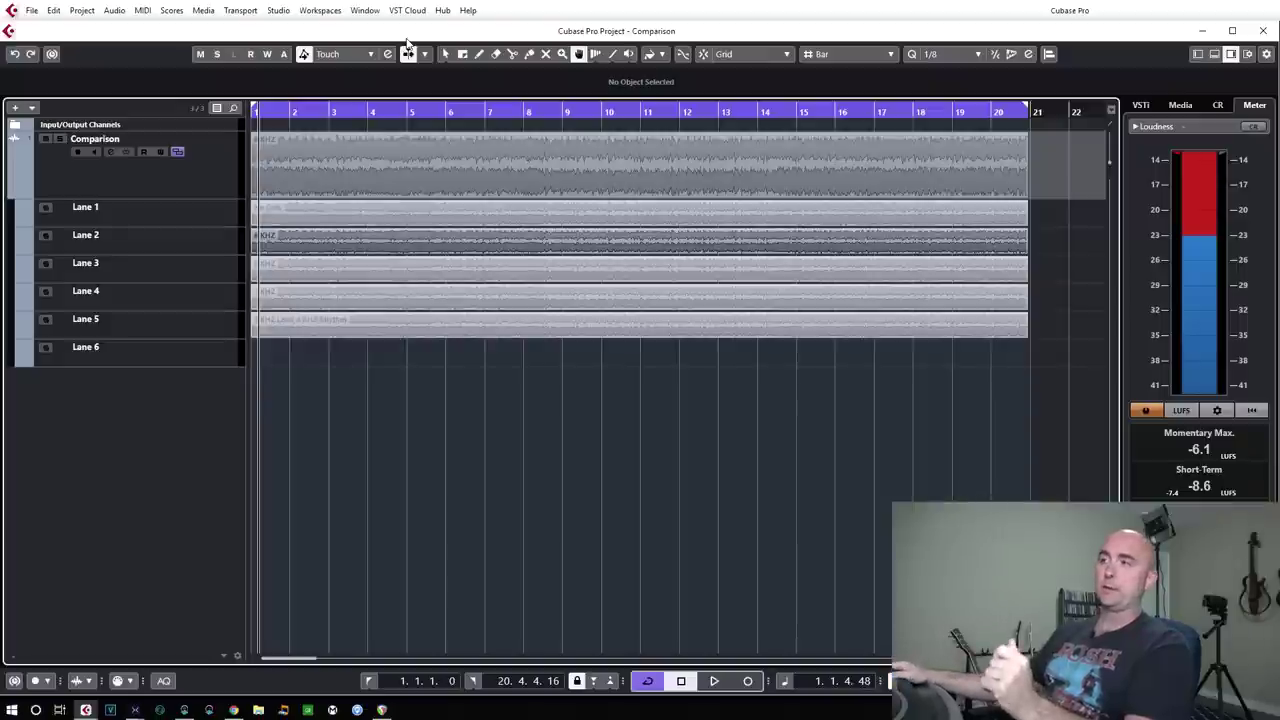
Step: Return to the project start, make the No Cuts take in Lane 1 active, and play it to about bar 9
key(Home)
click(312, 215)
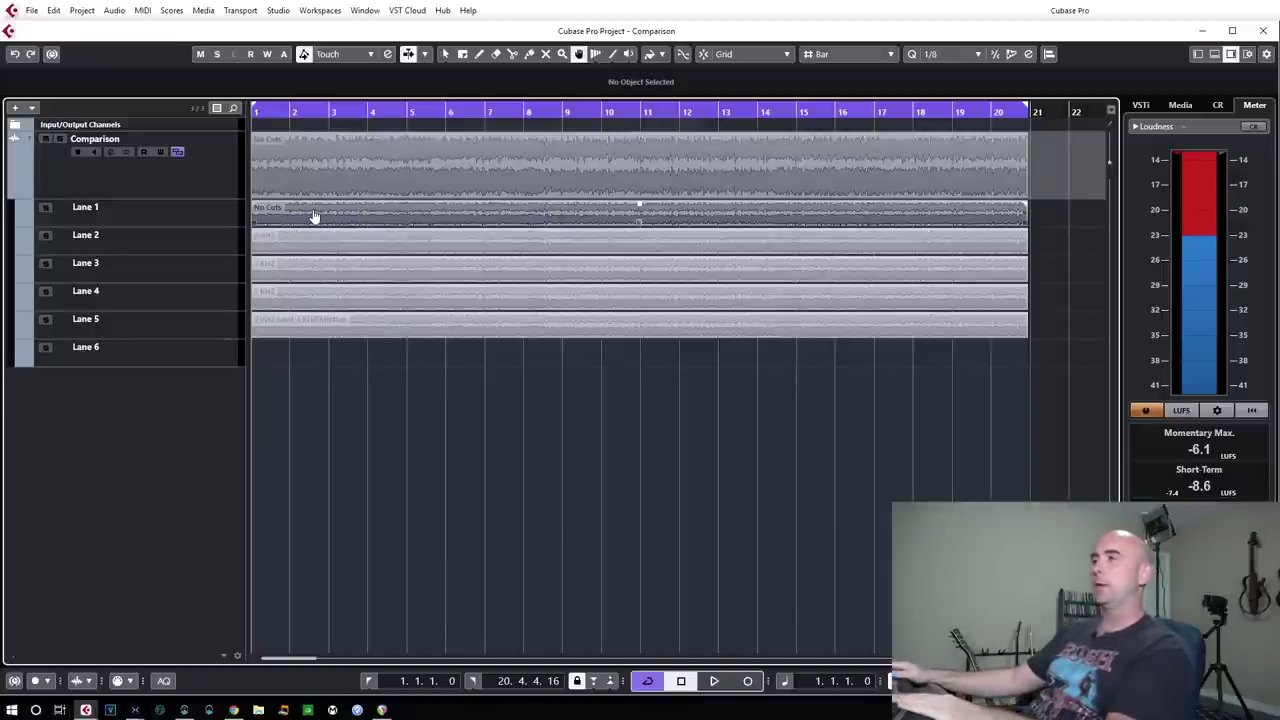
key(space)
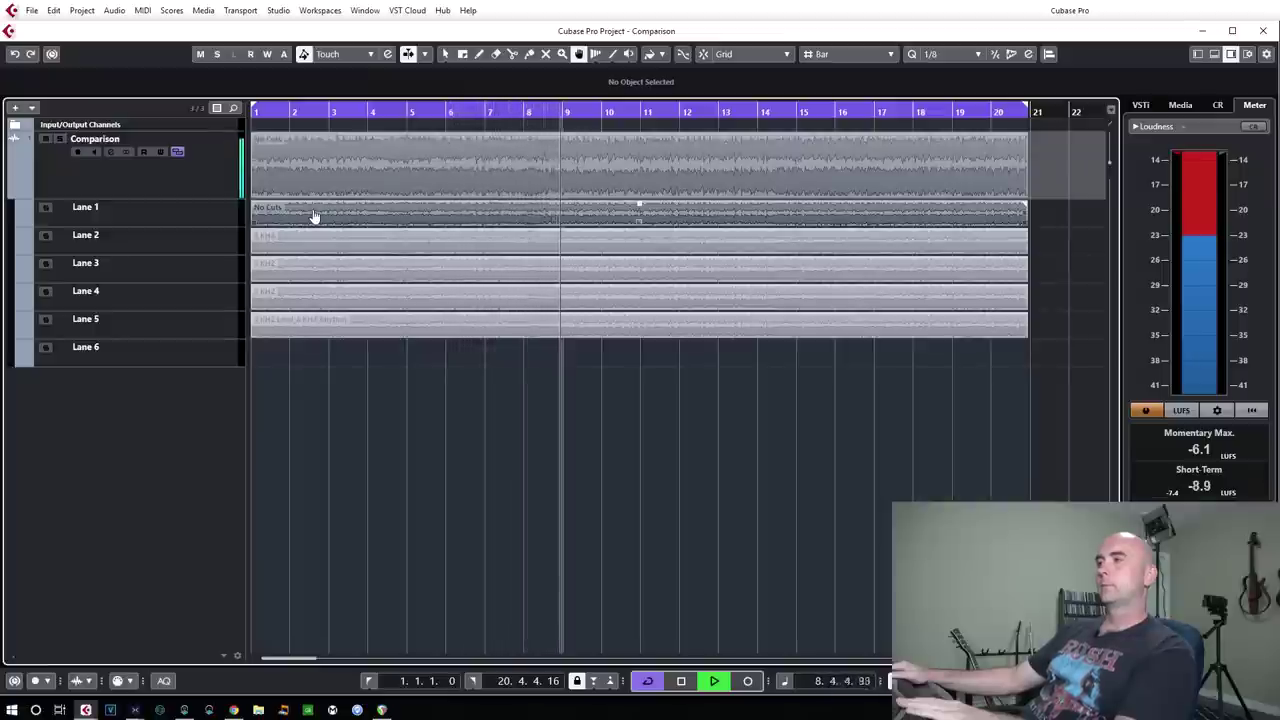
key(space)
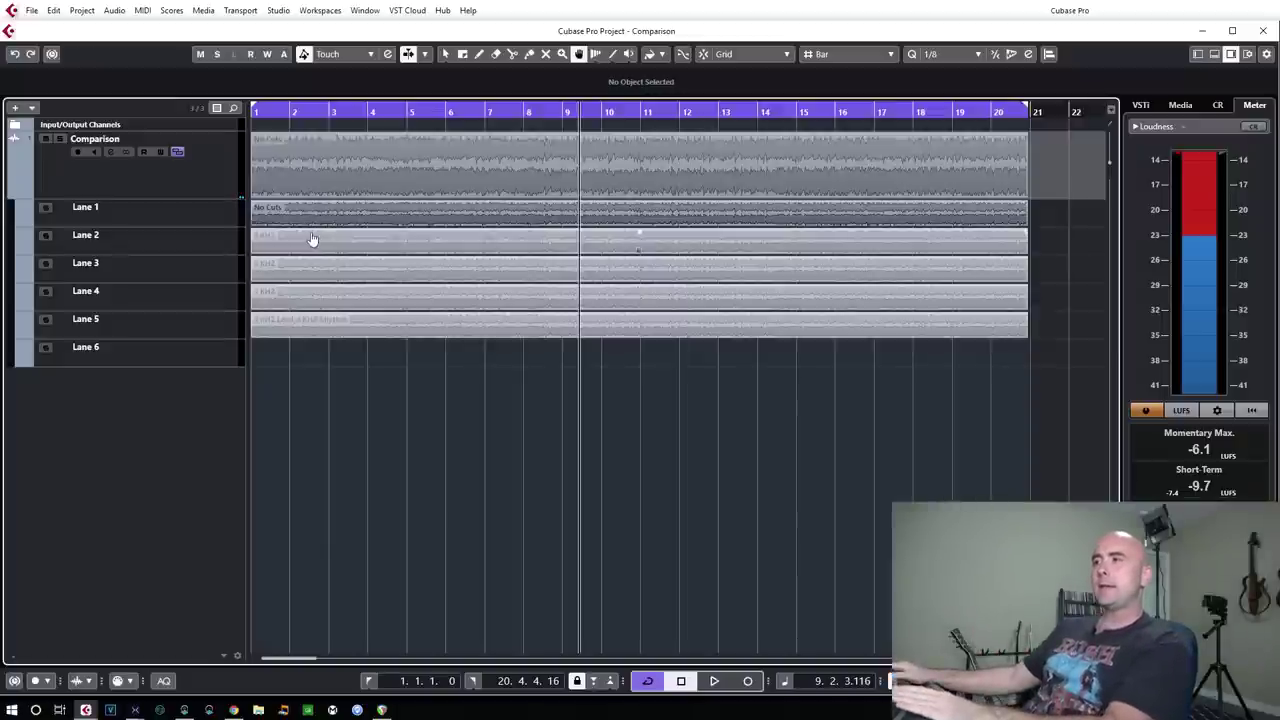
Step: Play from the project start with the 8 KHZ take active, alternating between No Cuts in Lane 1 and 8 KHZ in Lane 2 until about bar 14
click(312, 239)
key(Home)
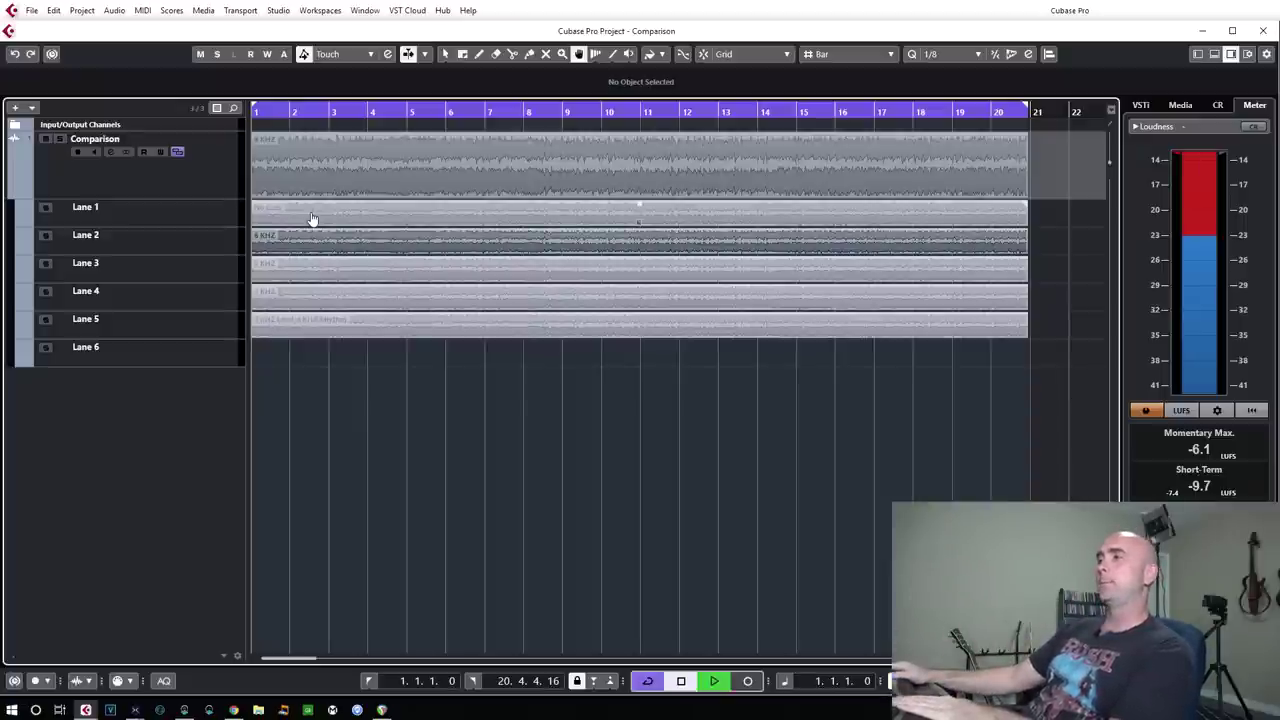
key(space)
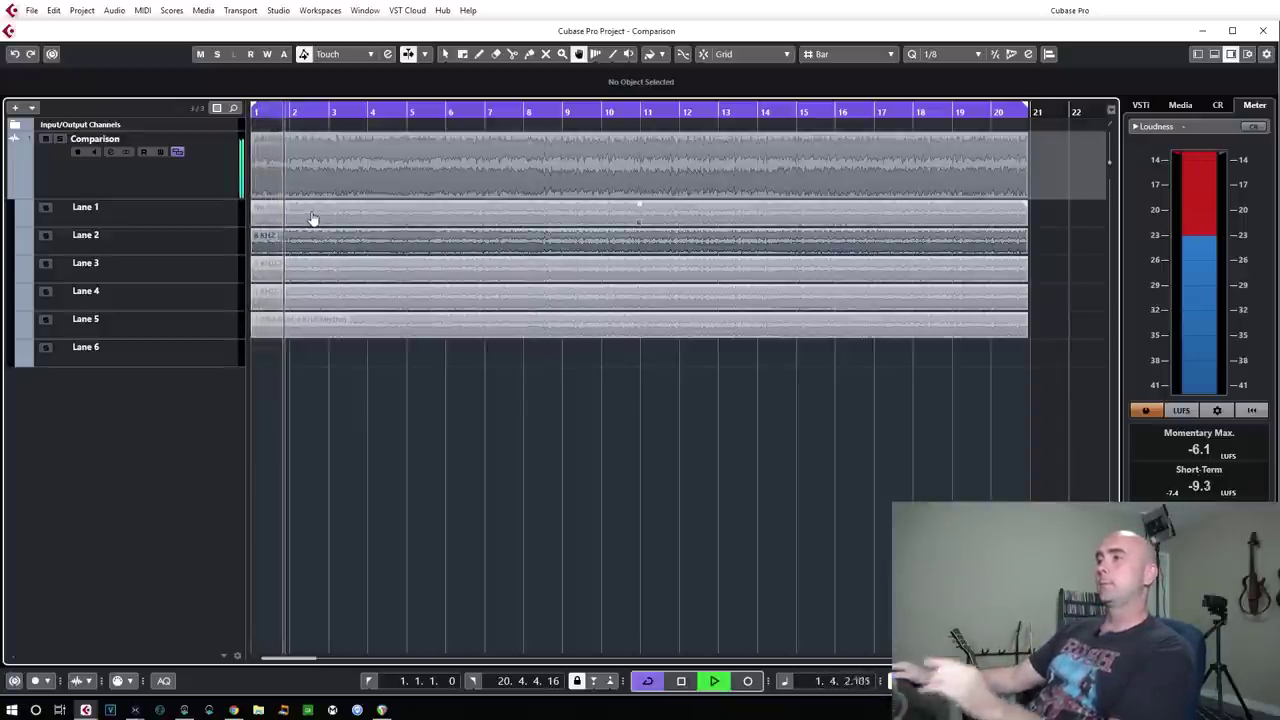
click(311, 218)
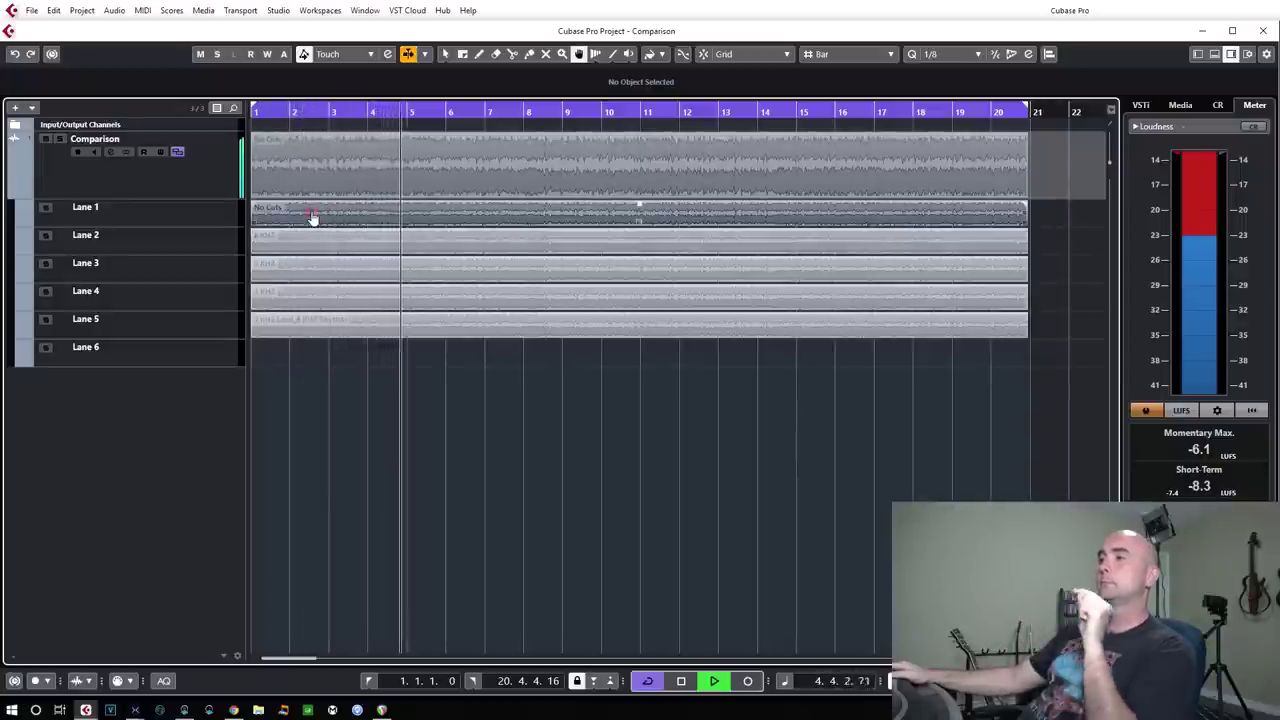
key(Down)
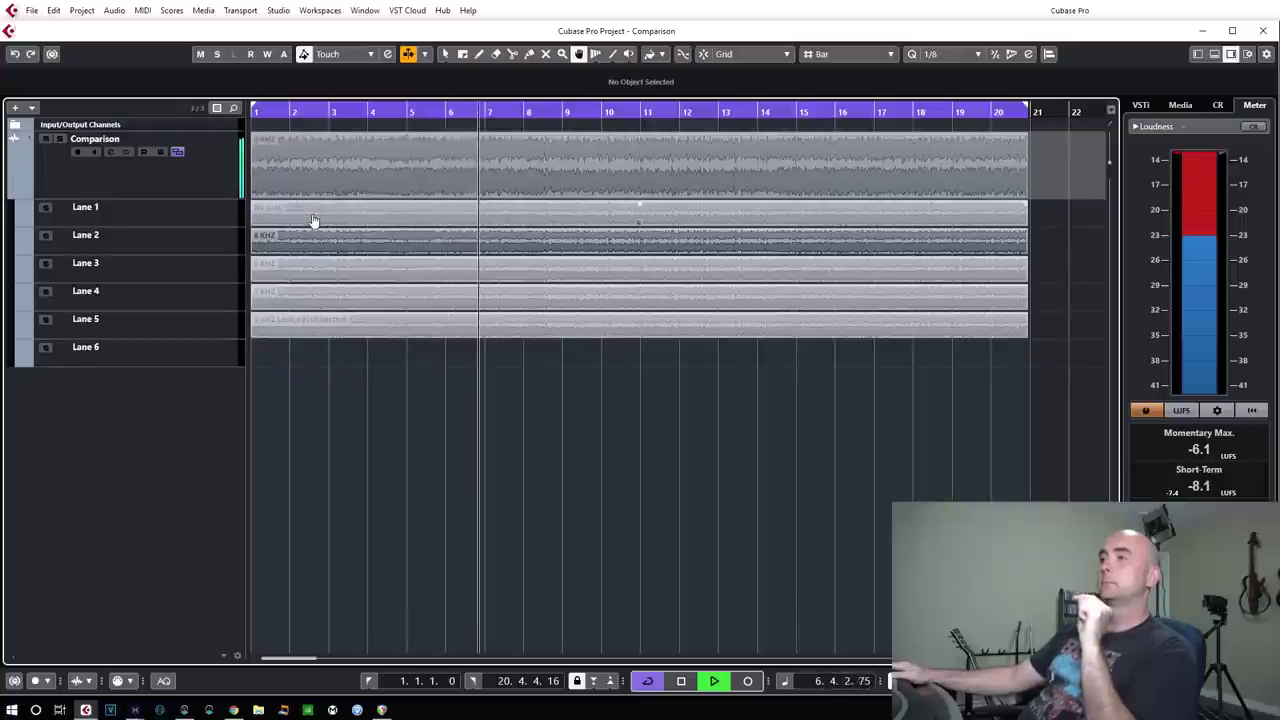
key(Up)
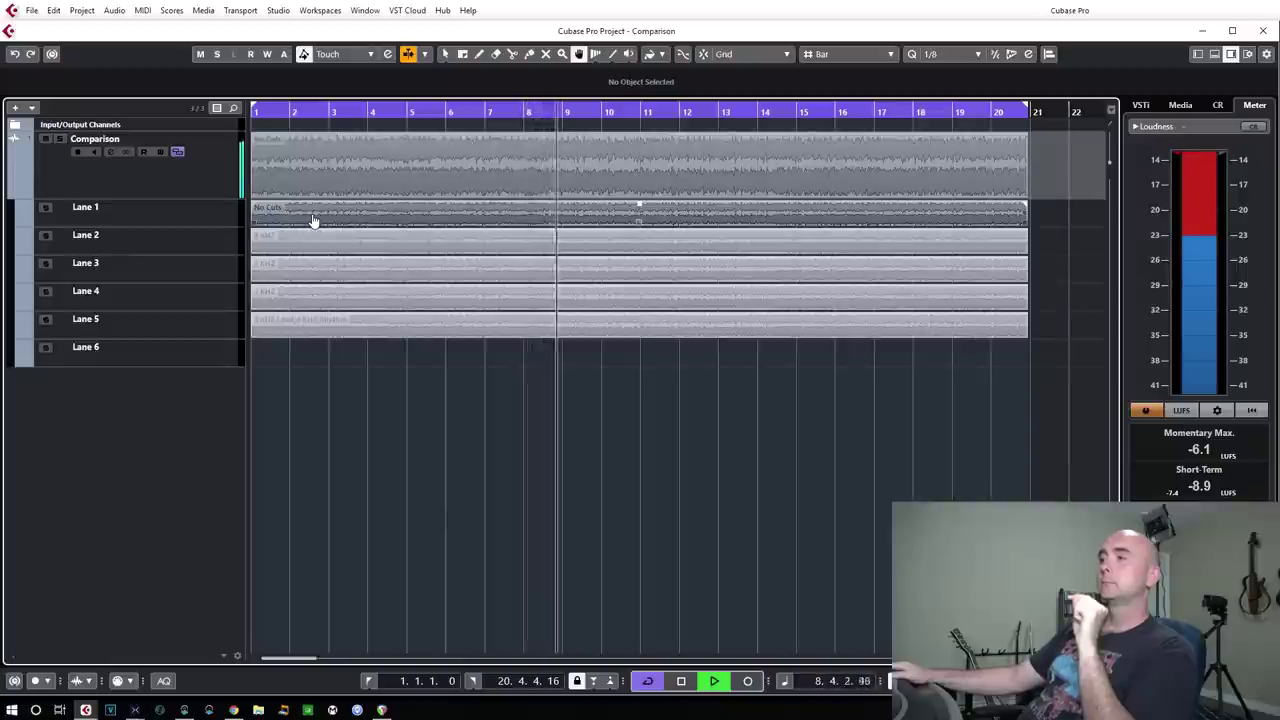
key(Down)
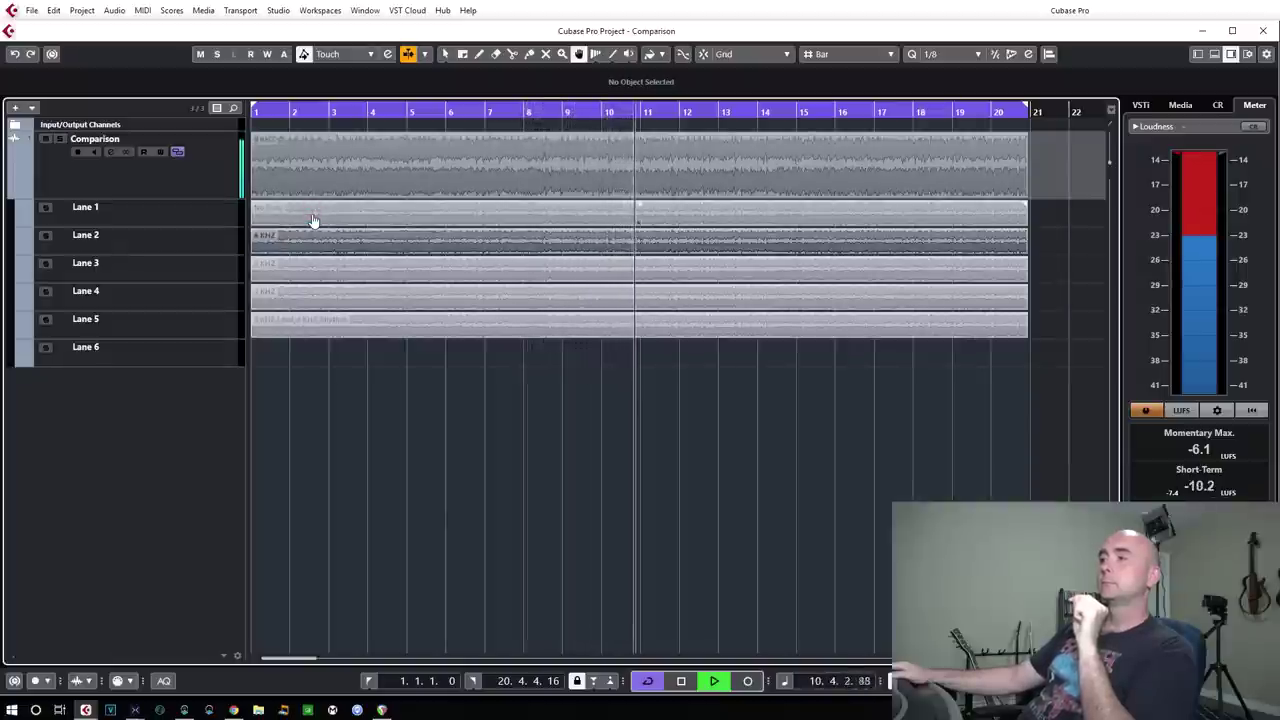
key(Up)
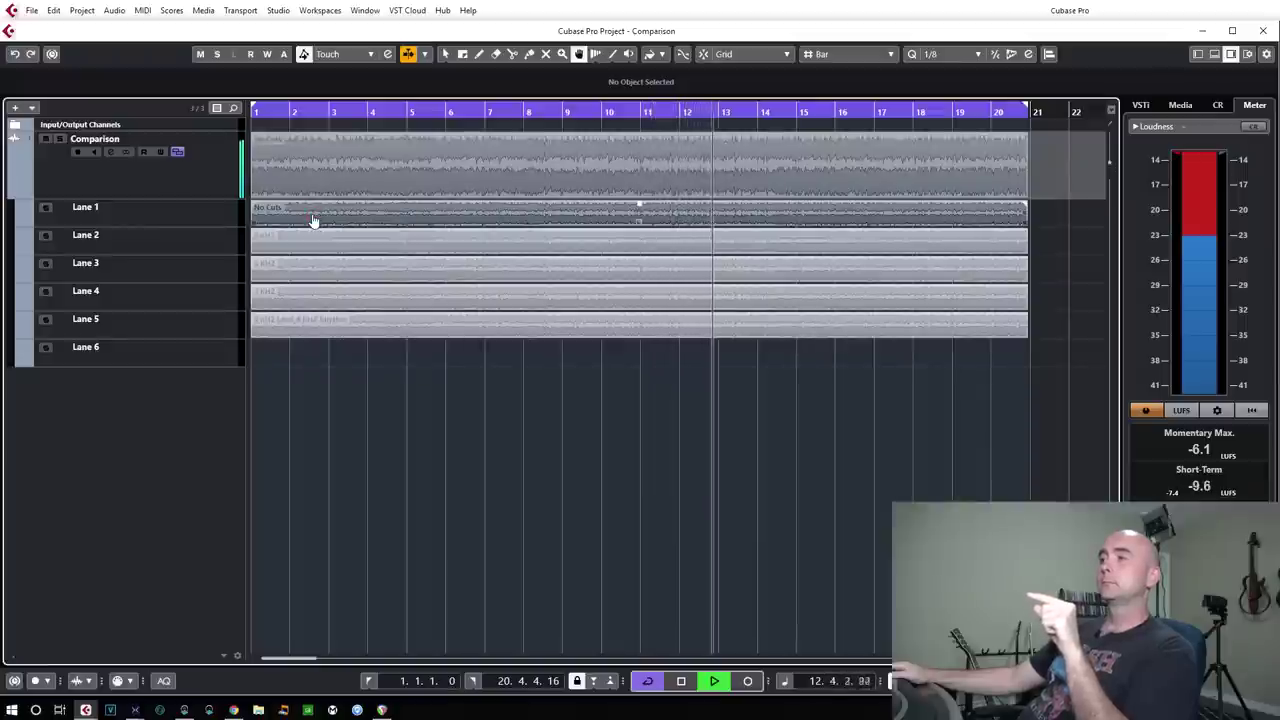
key(Down)
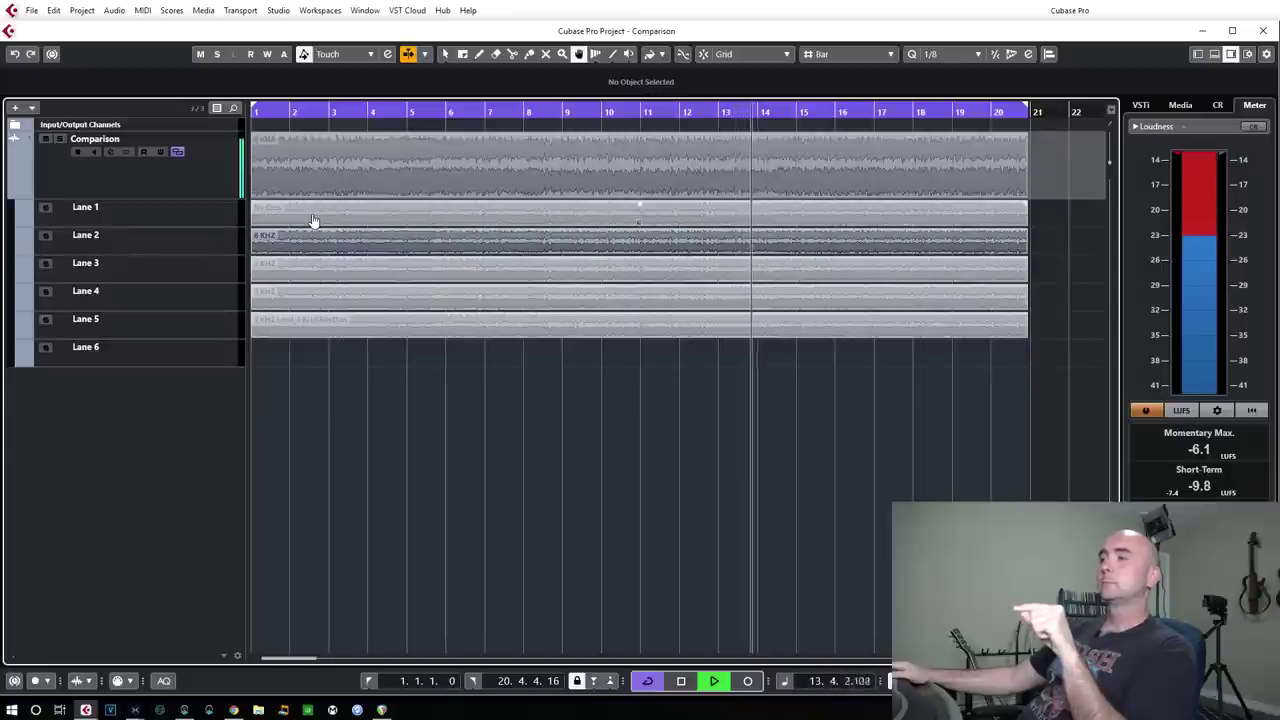
key(space)
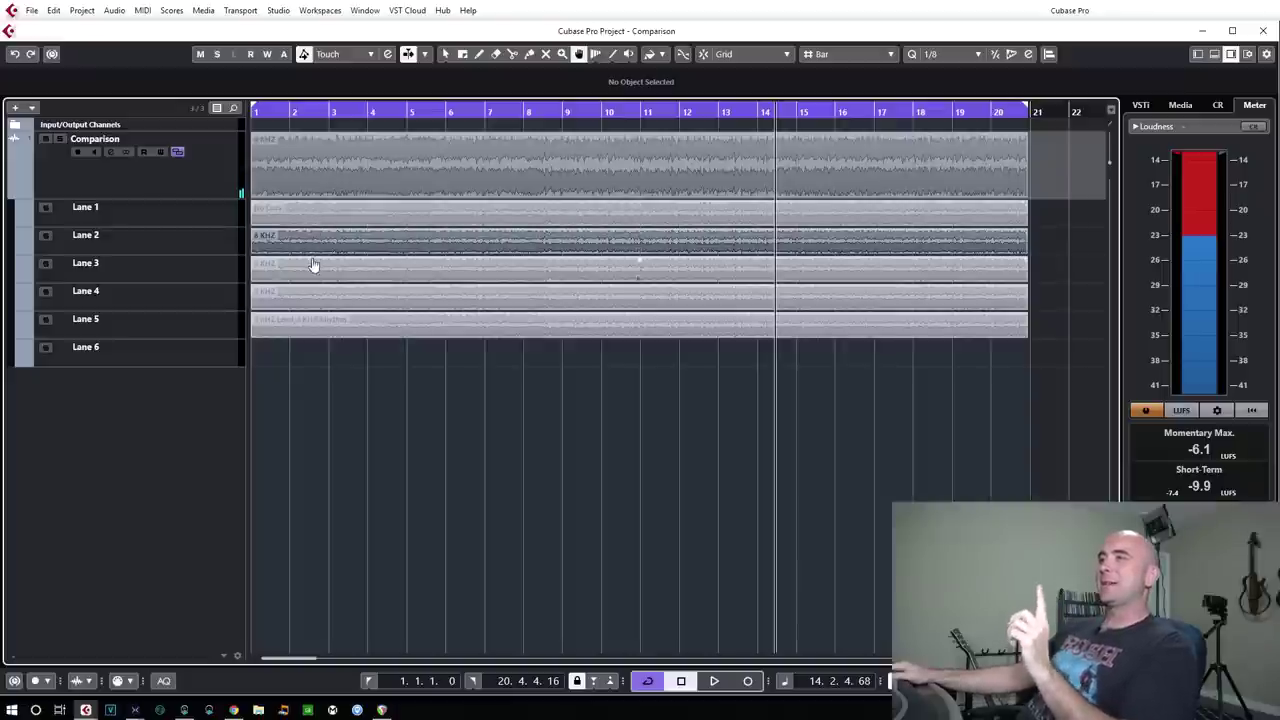
Step: Return to the project start, make the 5 KHZ take in Lane 3 active, and play it through the loop
key(Home)
click(281, 273)
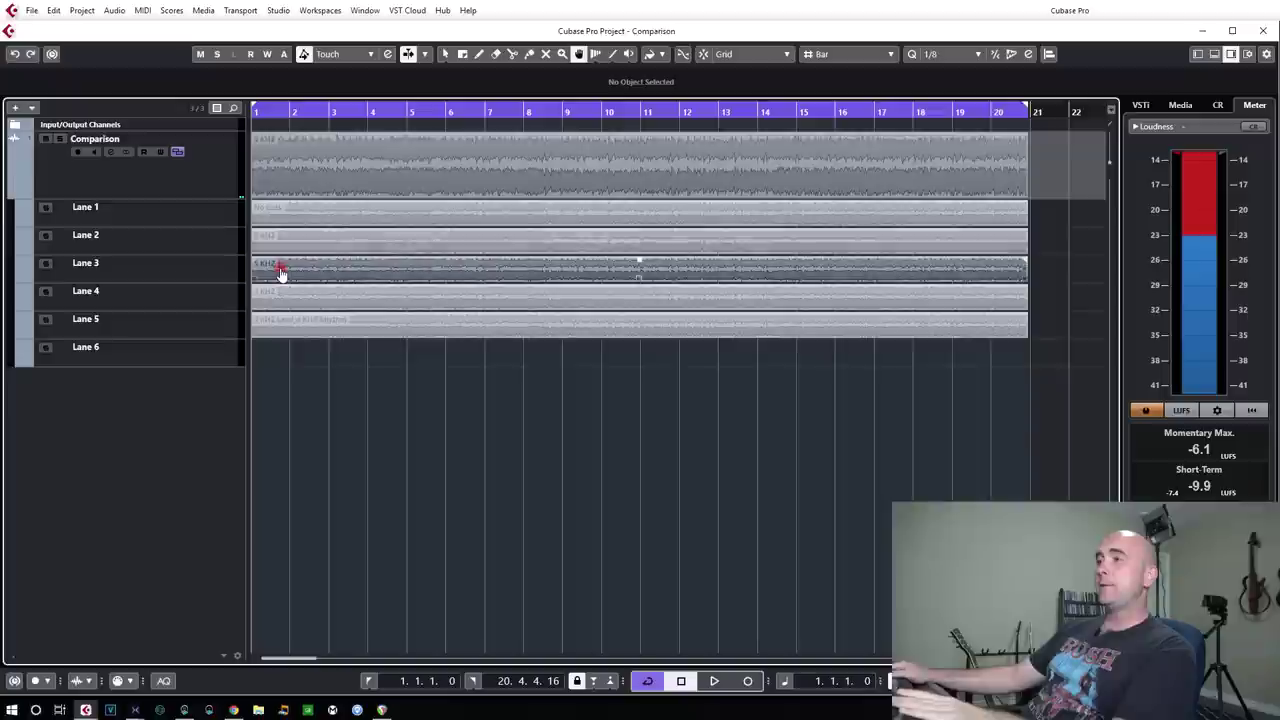
key(space)
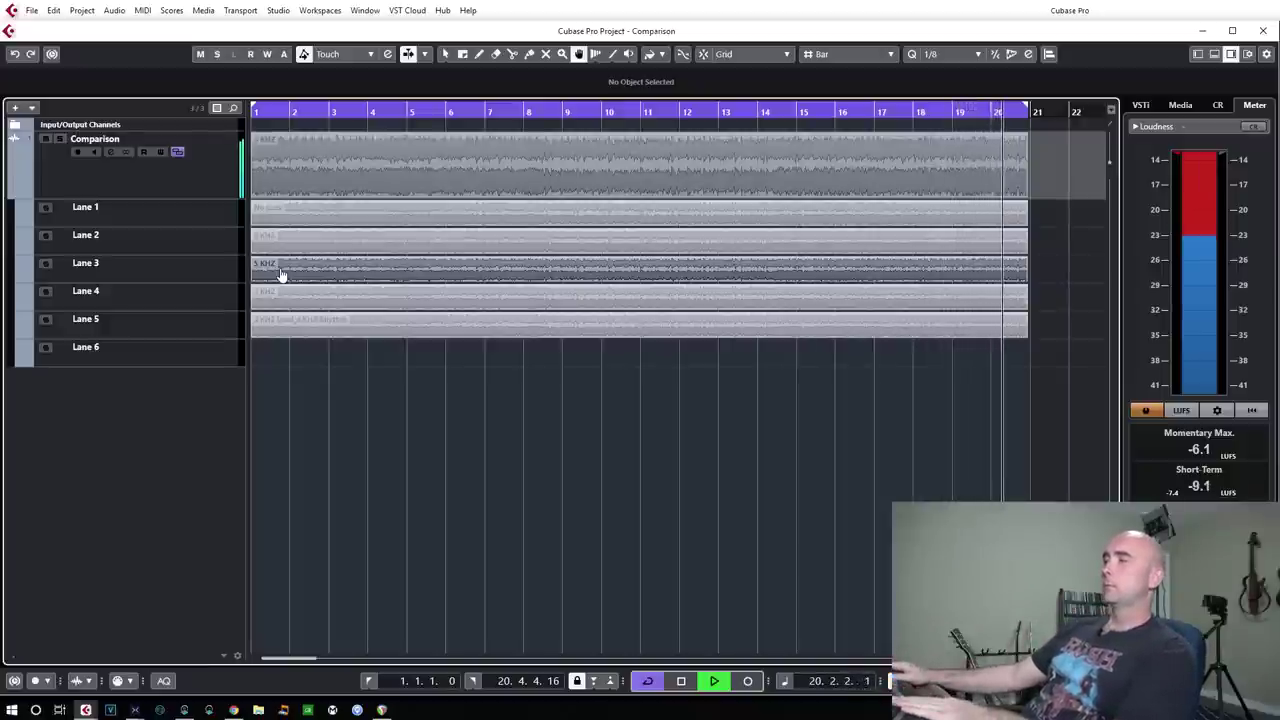
key(space)
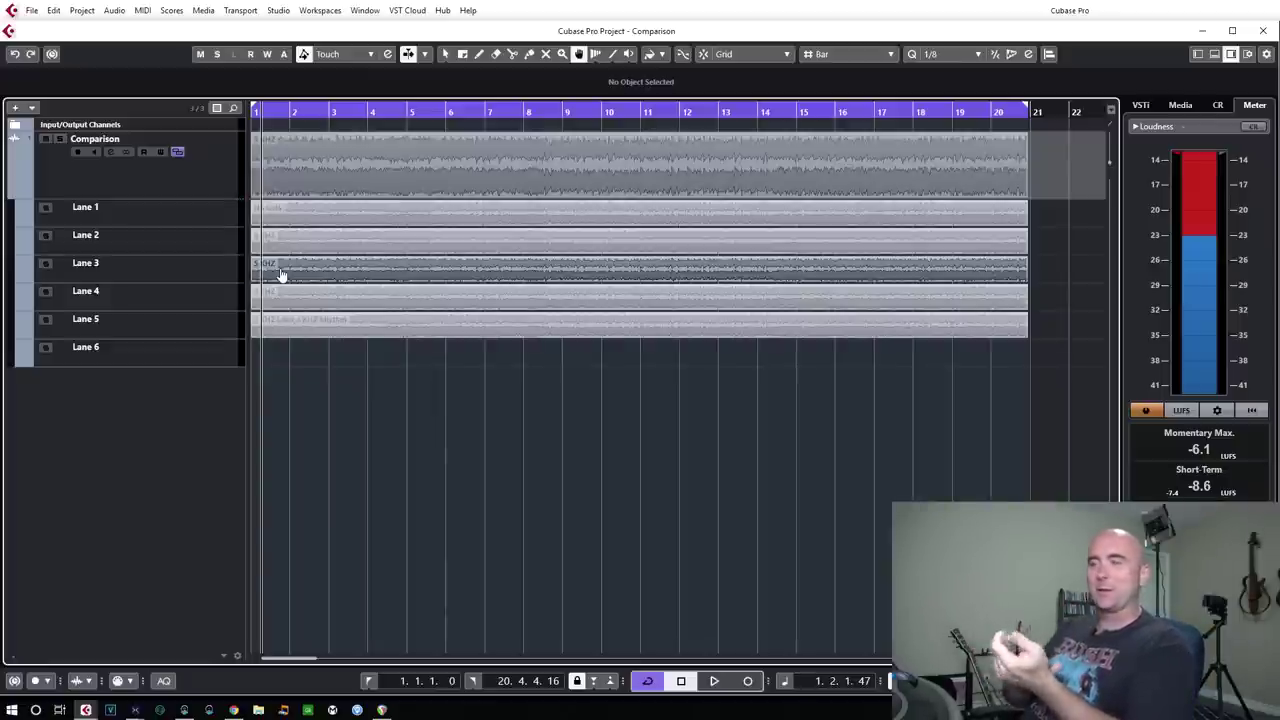
Step: Play from the project start with the 8 KHZ take active, alternating between 8 KHZ in Lane 2 and 5 KHZ in Lane 3 until about bar 19
key(Home)
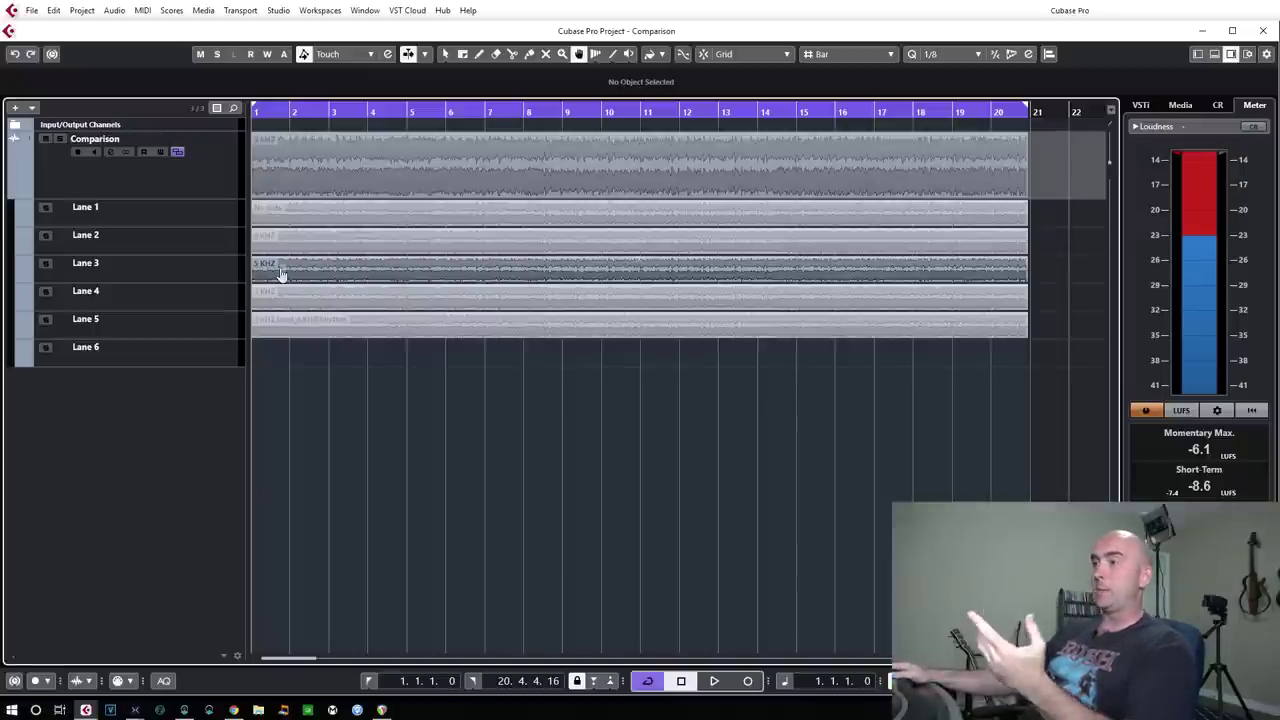
click(280, 249)
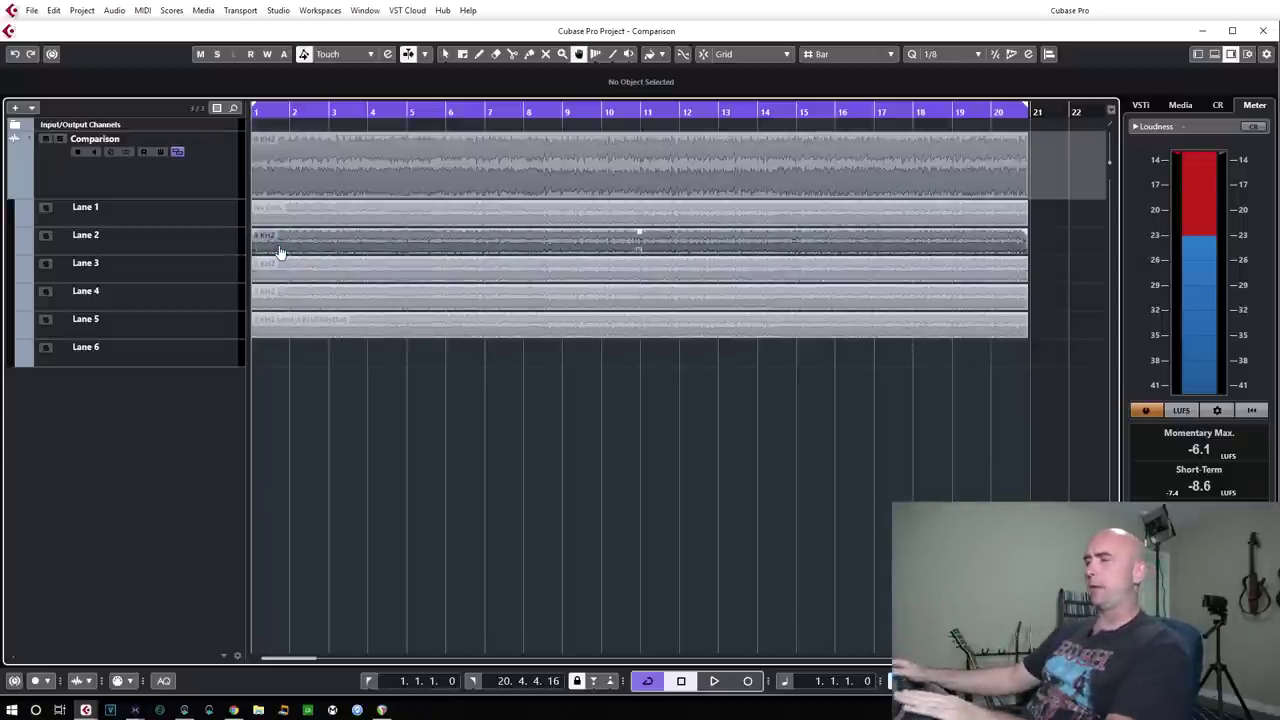
key(space)
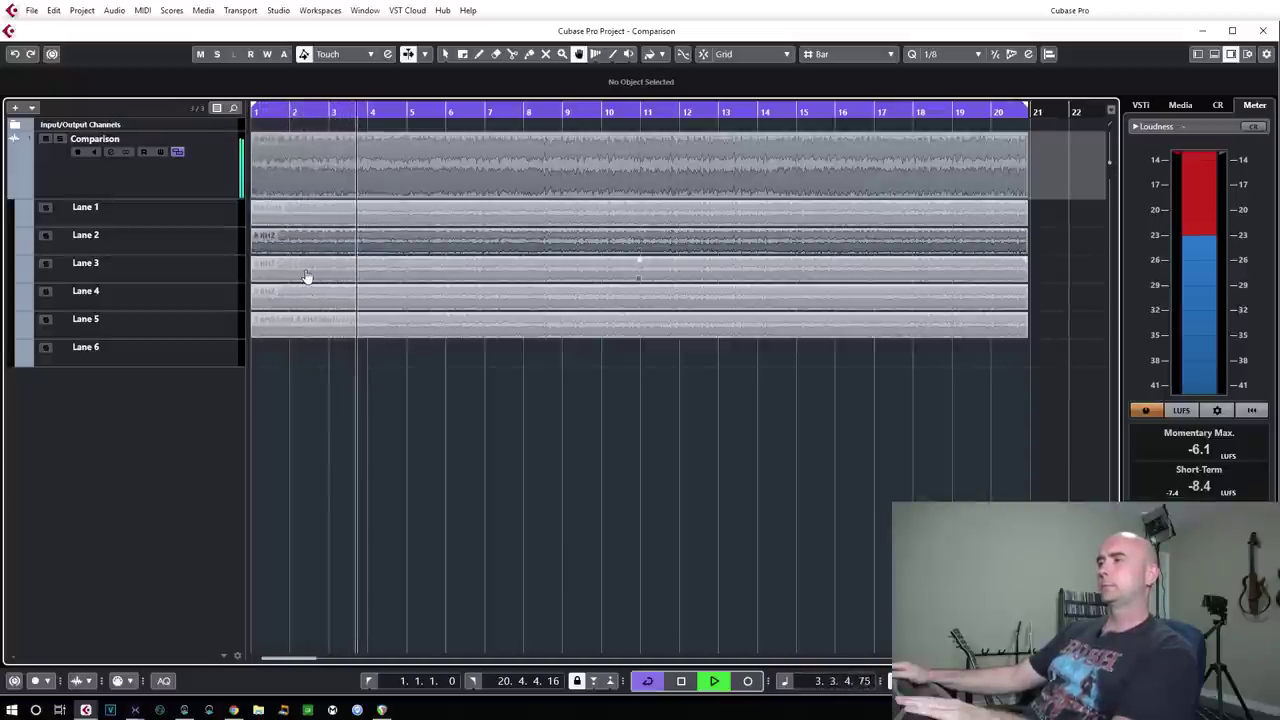
click(307, 277)
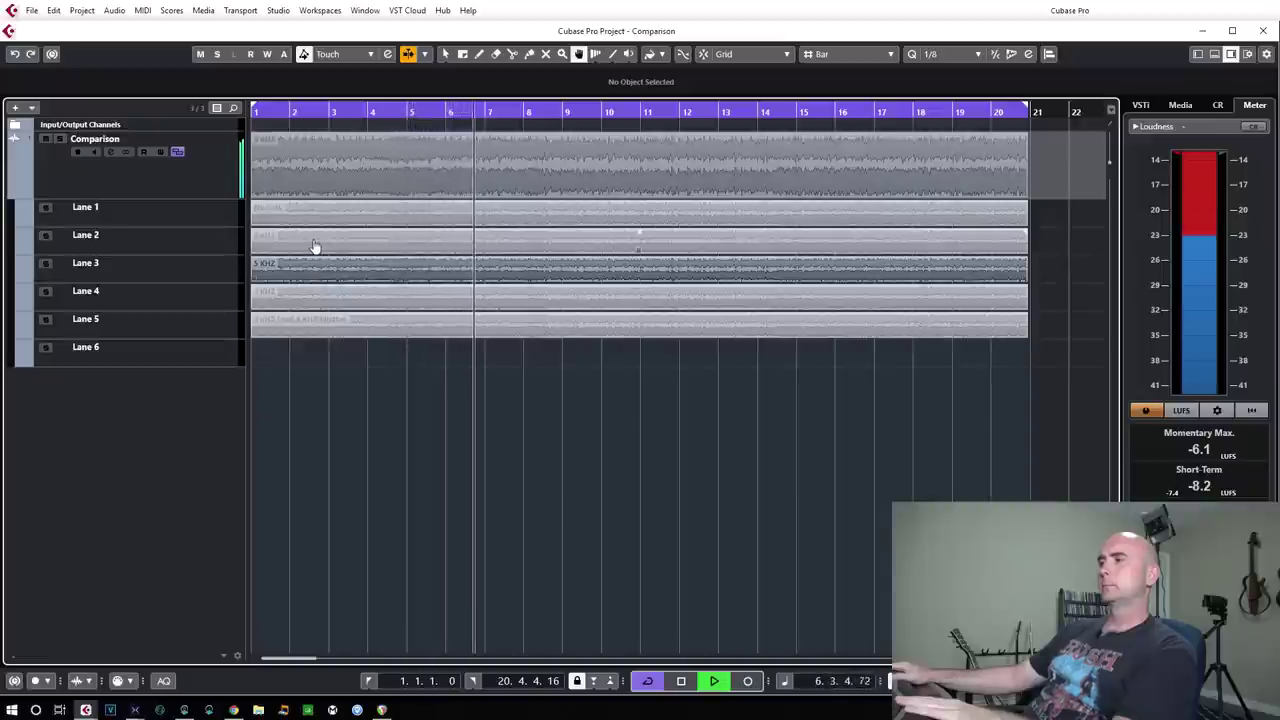
click(313, 246)
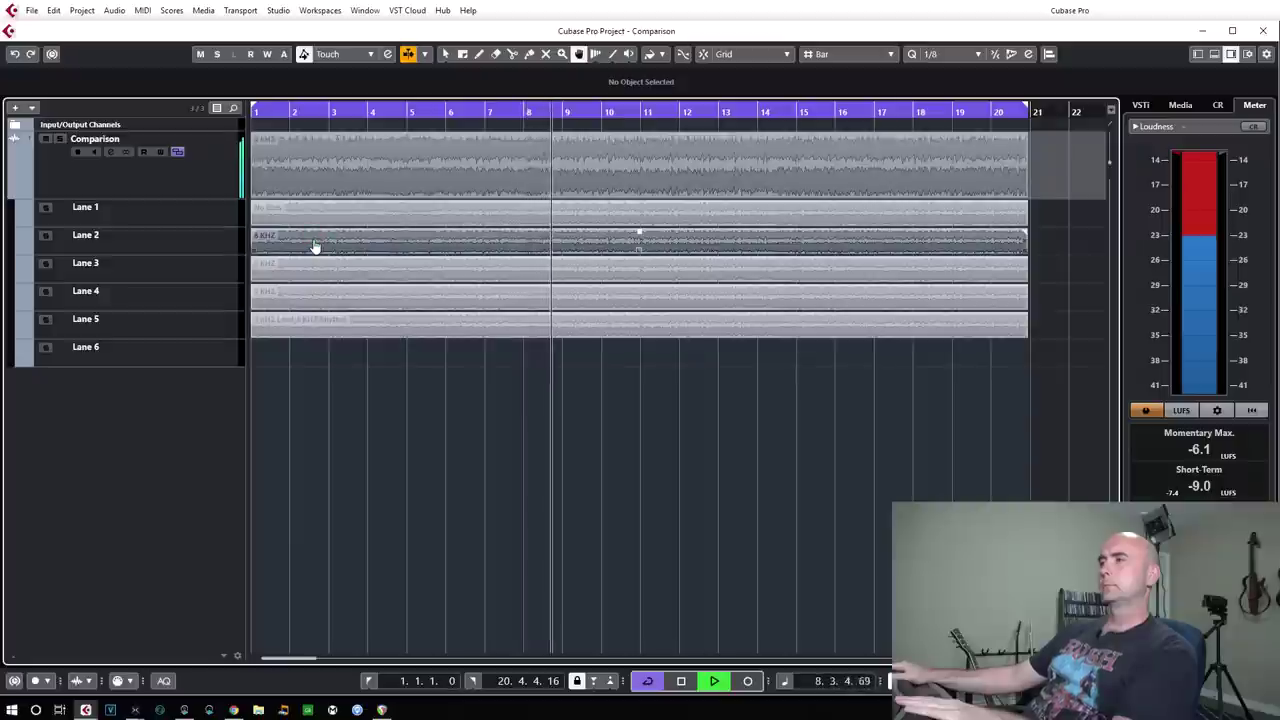
click(377, 274)
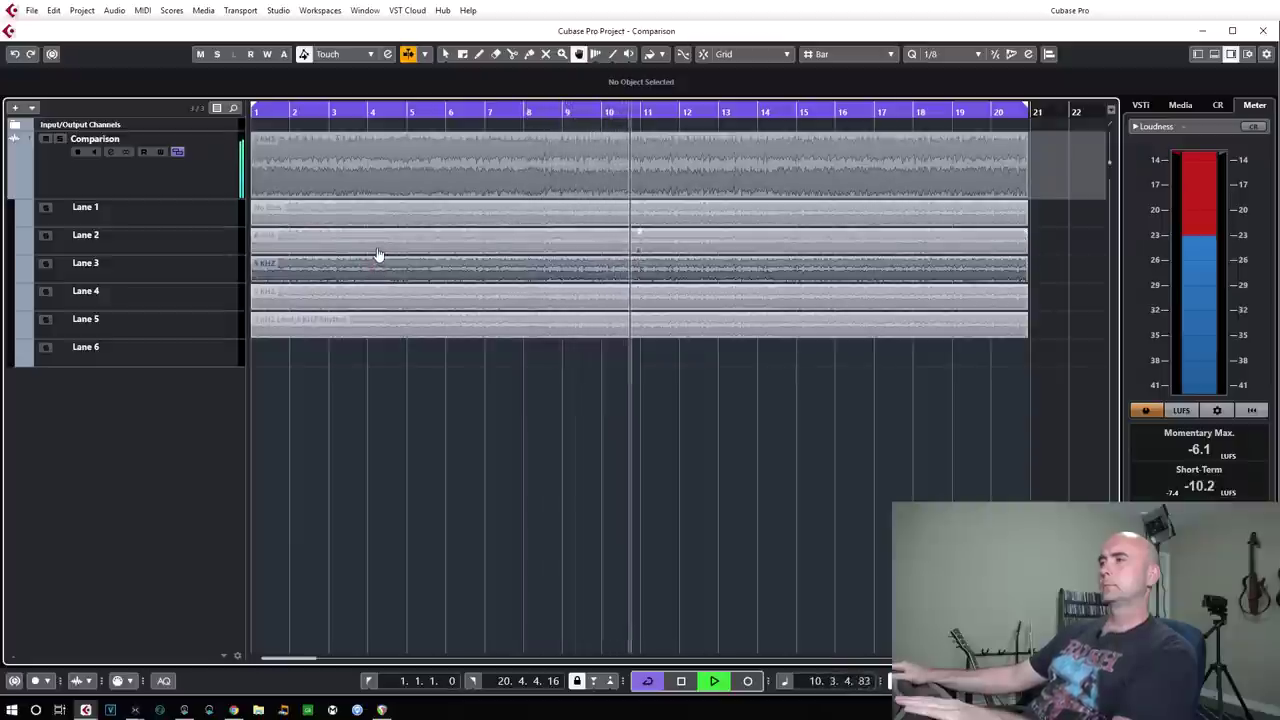
click(377, 250)
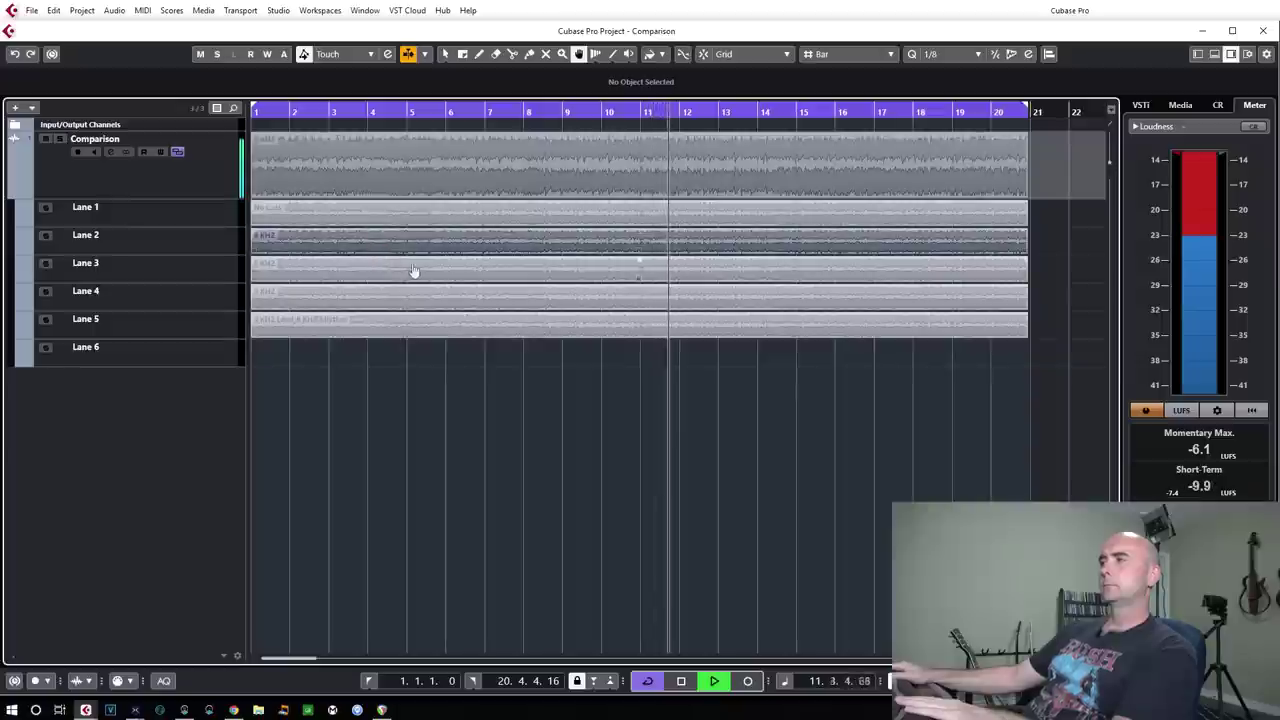
click(462, 272)
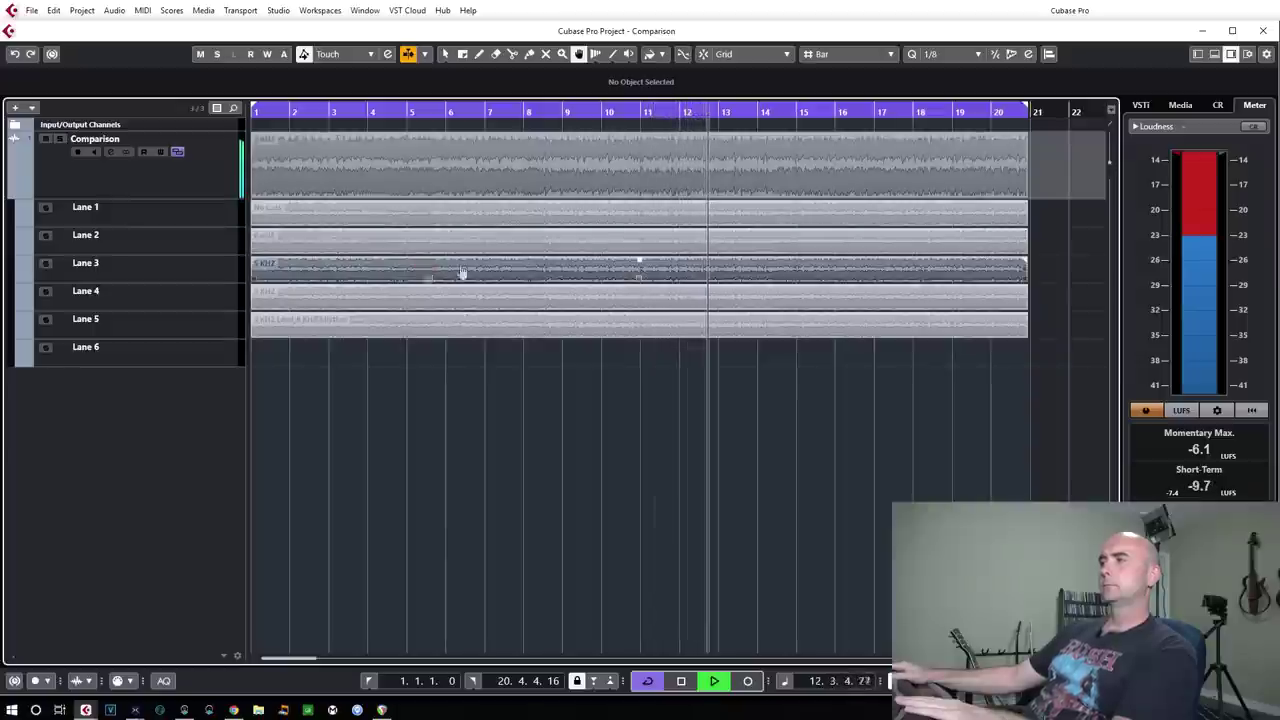
click(565, 250)
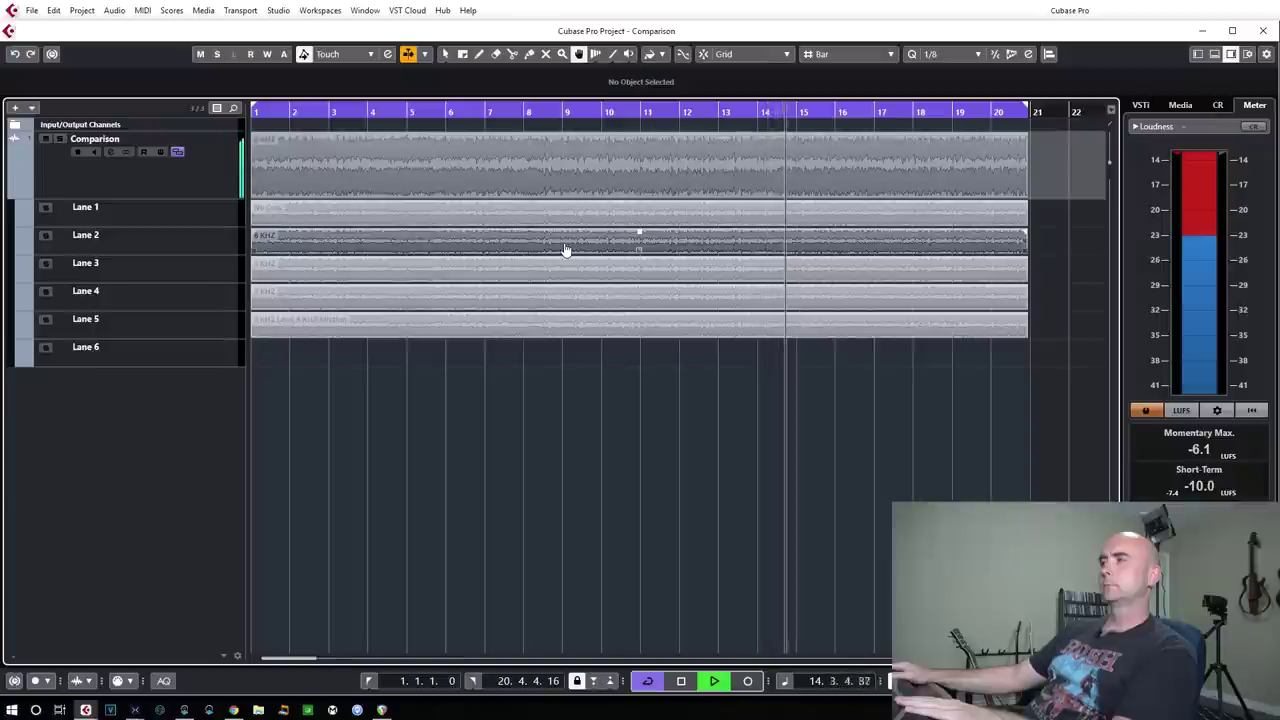
click(565, 274)
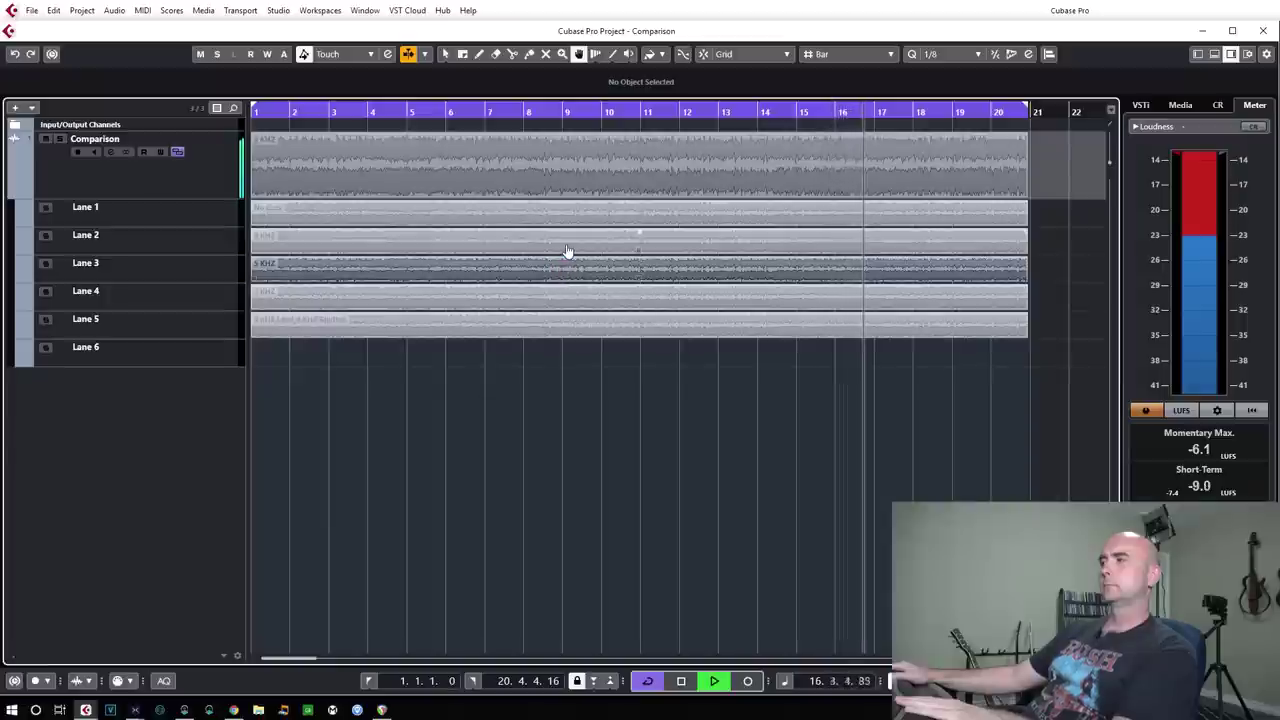
click(566, 250)
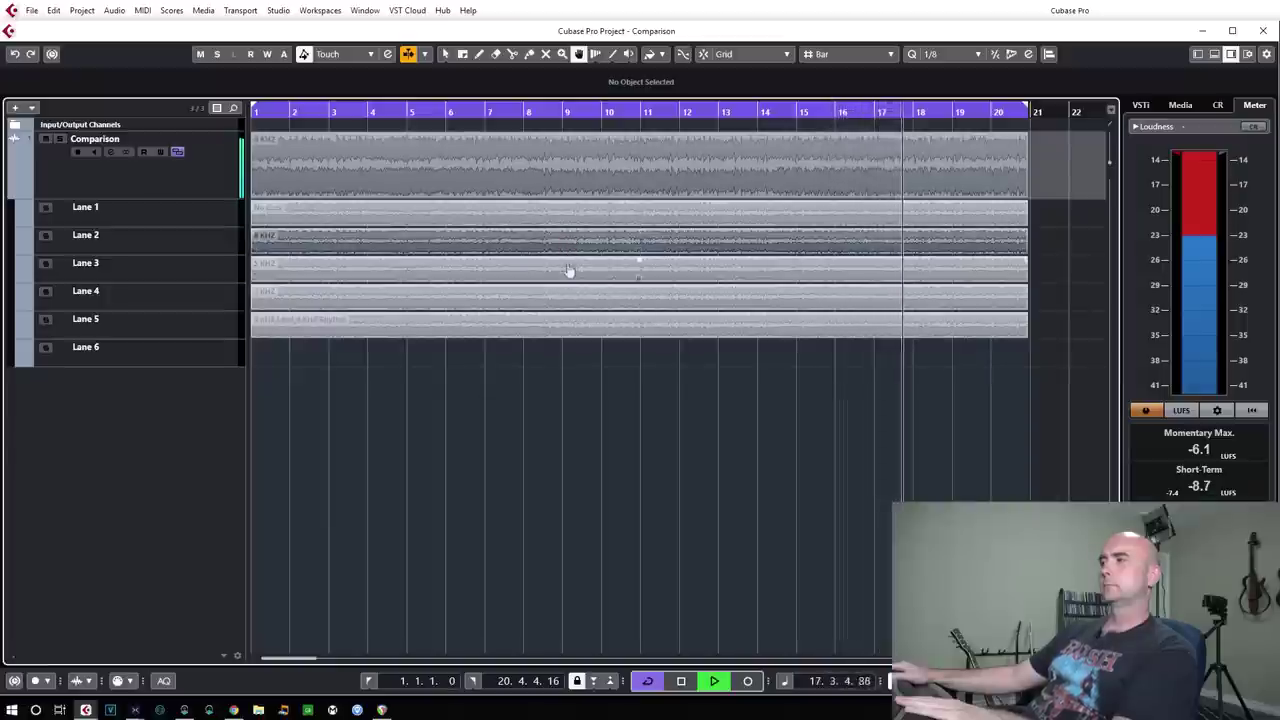
click(569, 274)
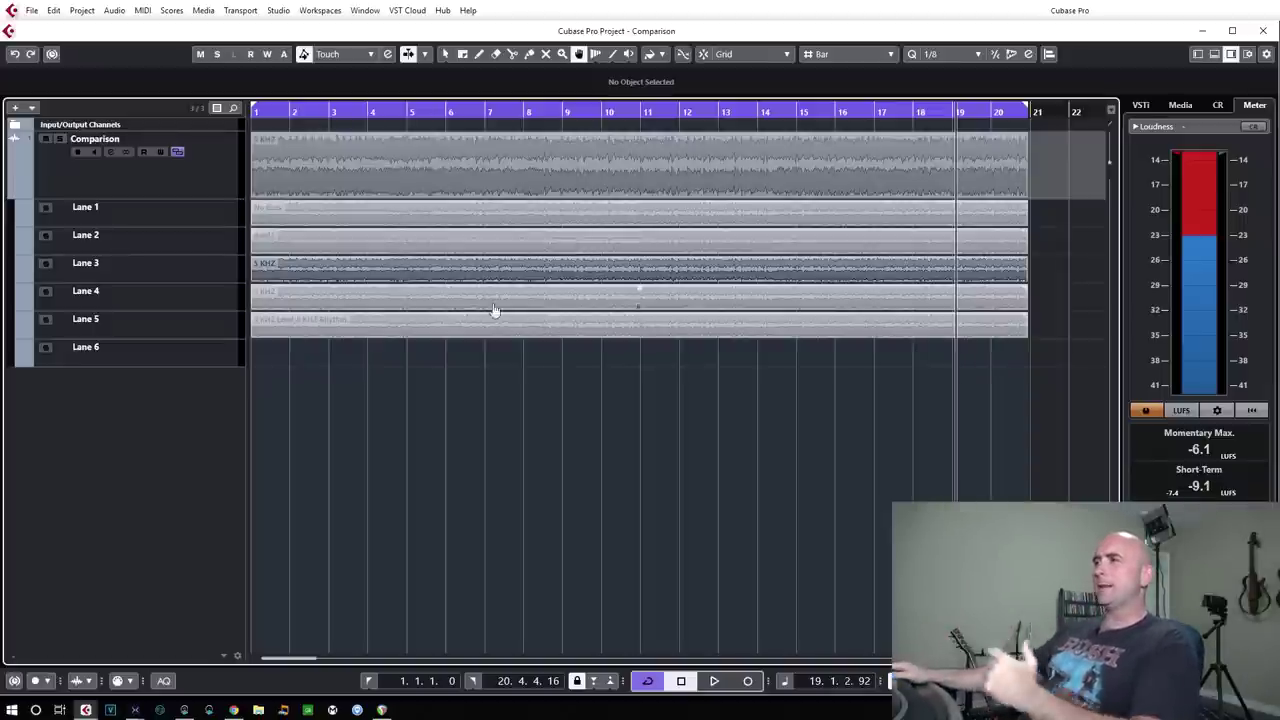
Step: Make the 3 KHZ take in Lane 4 active and play it from the project start
click(438, 306)
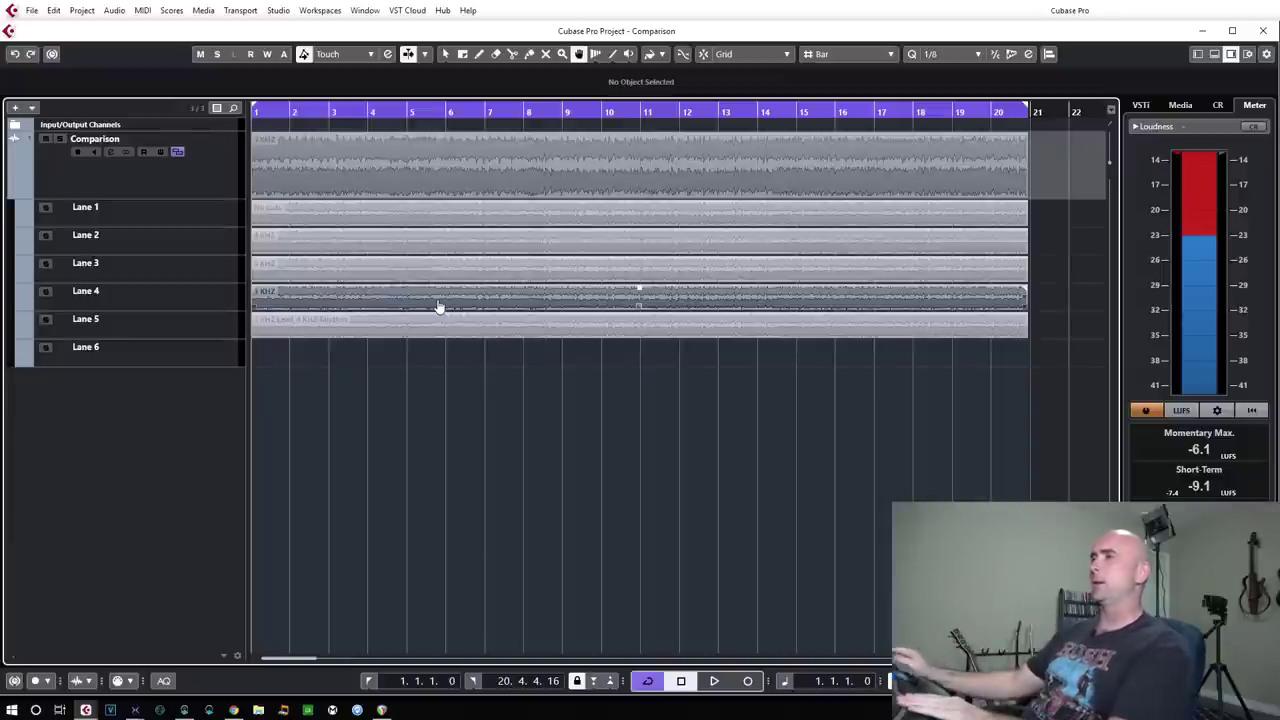
key(space)
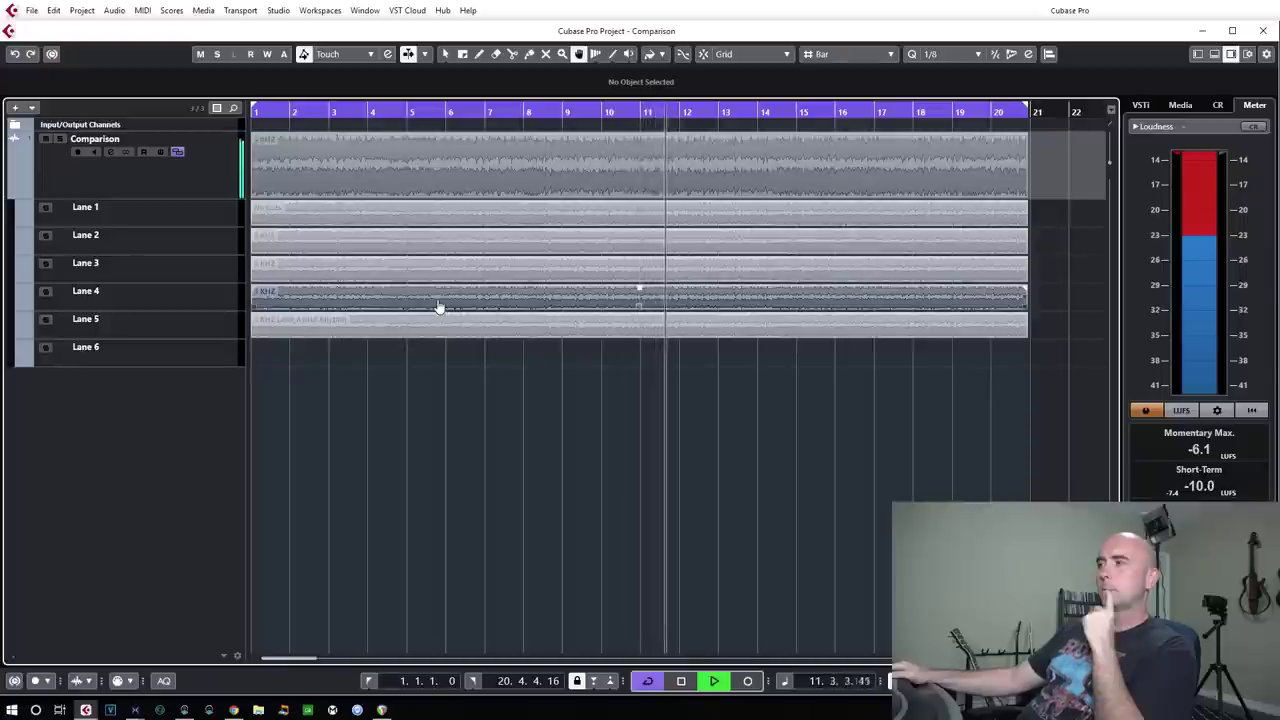
key(space)
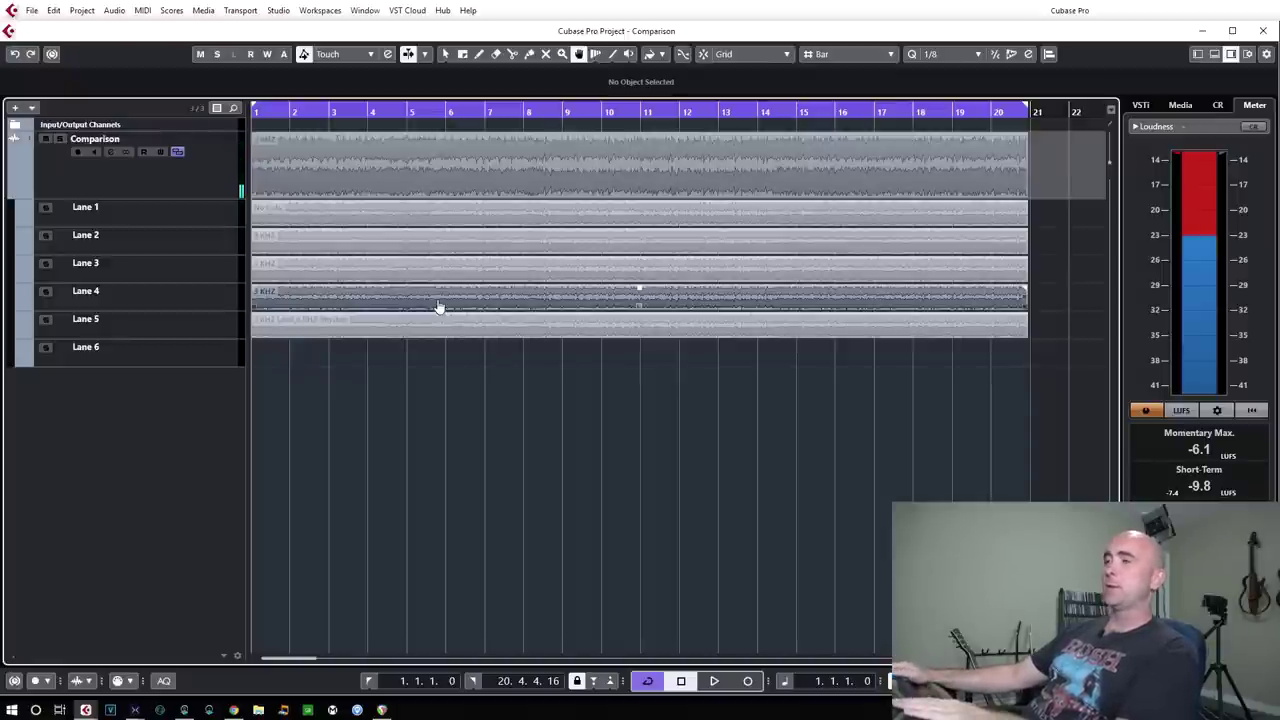
Step: Play from the project start with the 3 KHZ take active, alternating between 8 KHZ in Lane 2 and 3 KHZ in Lane 4 until about bar 19
key(space)
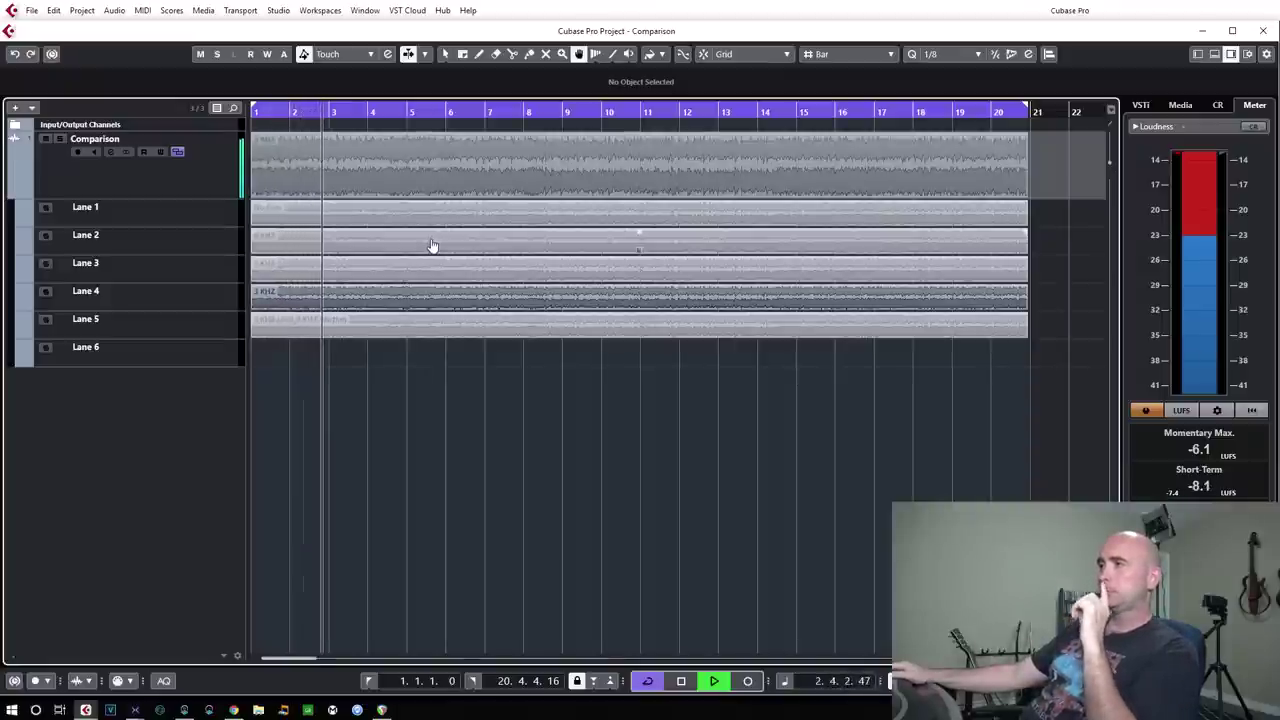
click(432, 246)
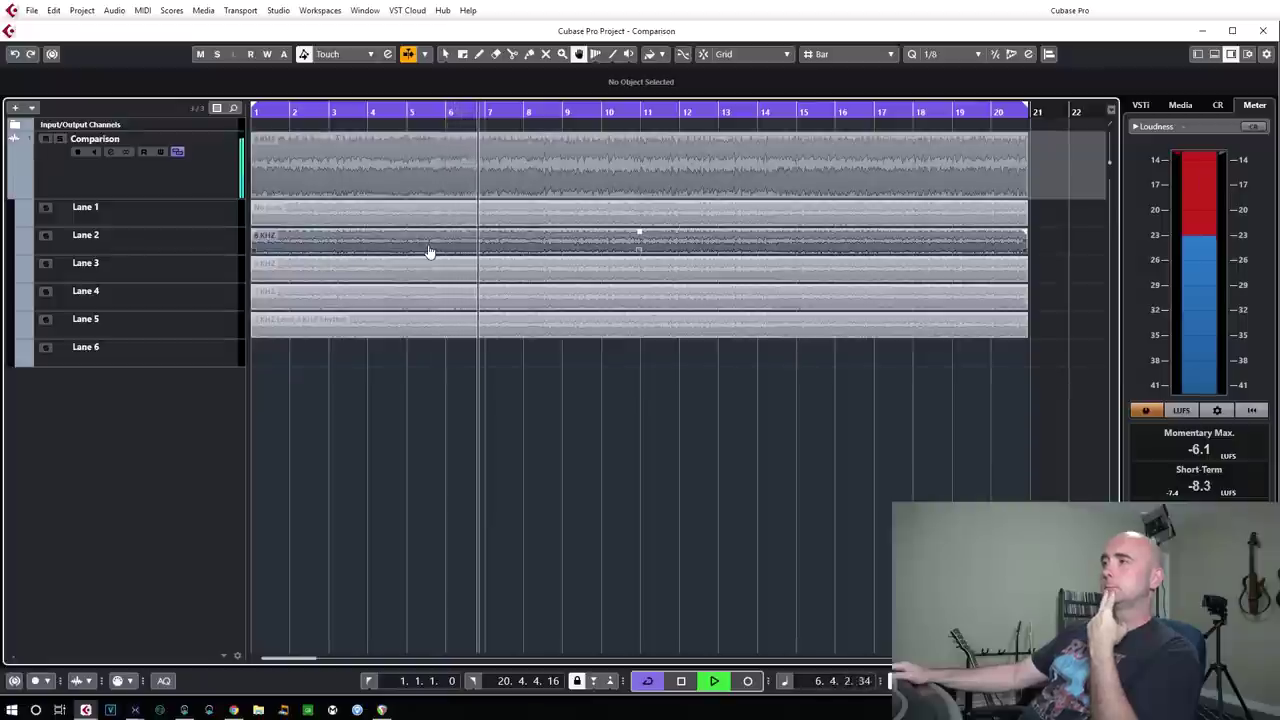
click(475, 302)
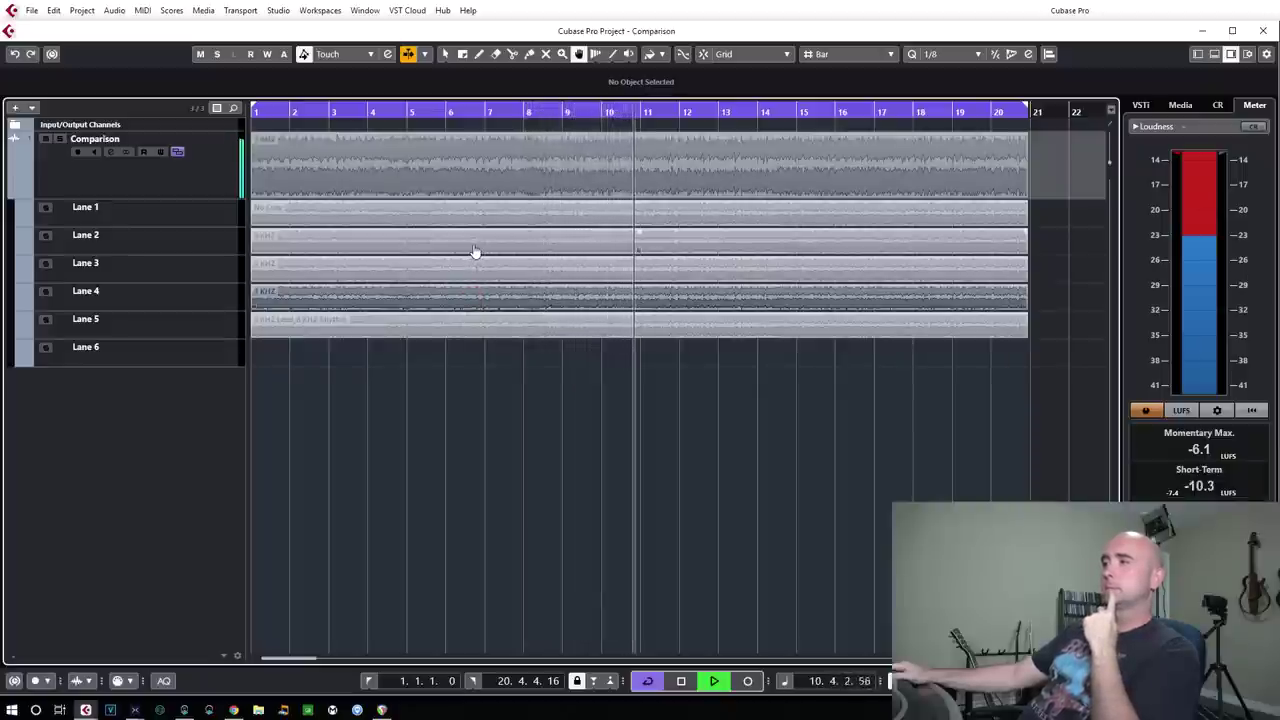
click(475, 251)
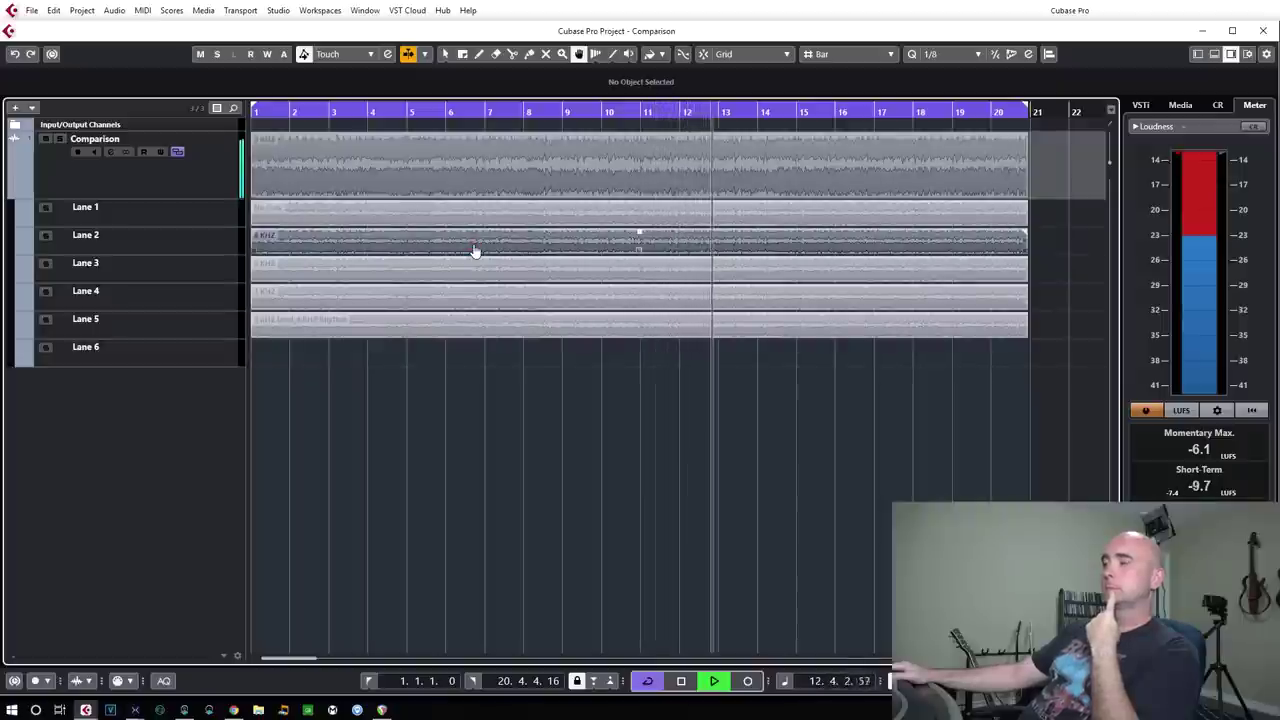
click(482, 305)
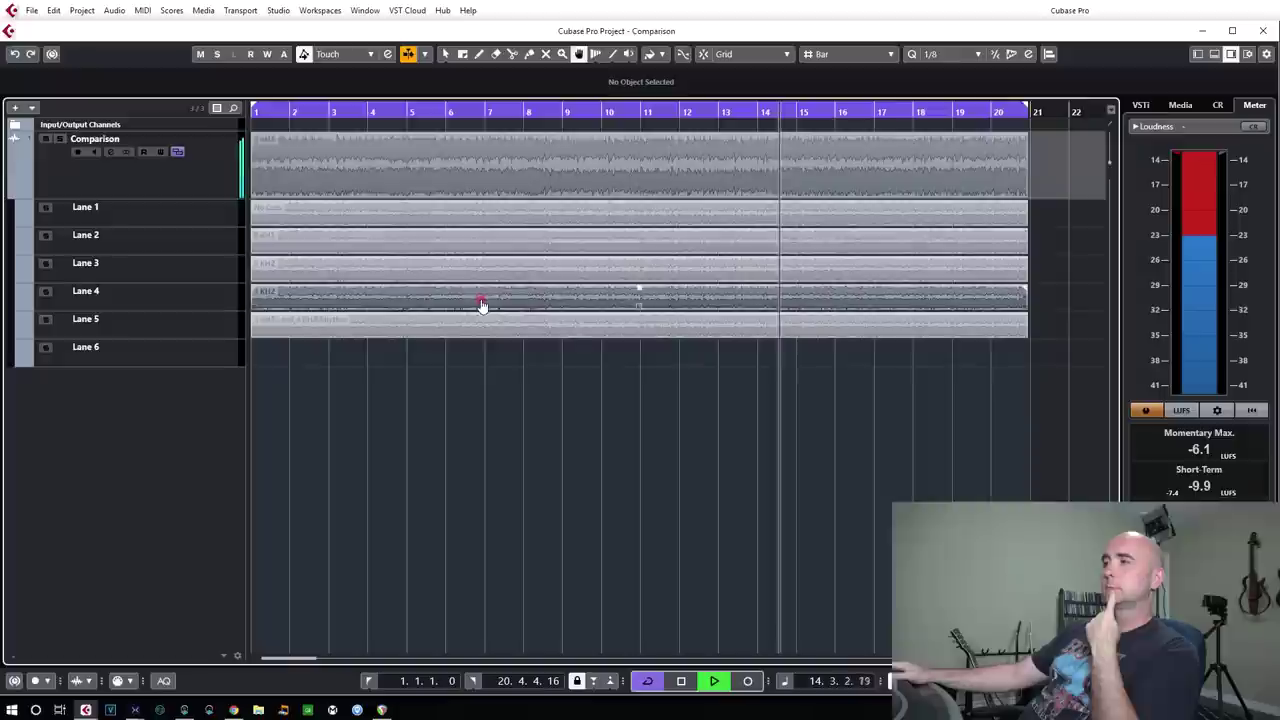
click(491, 247)
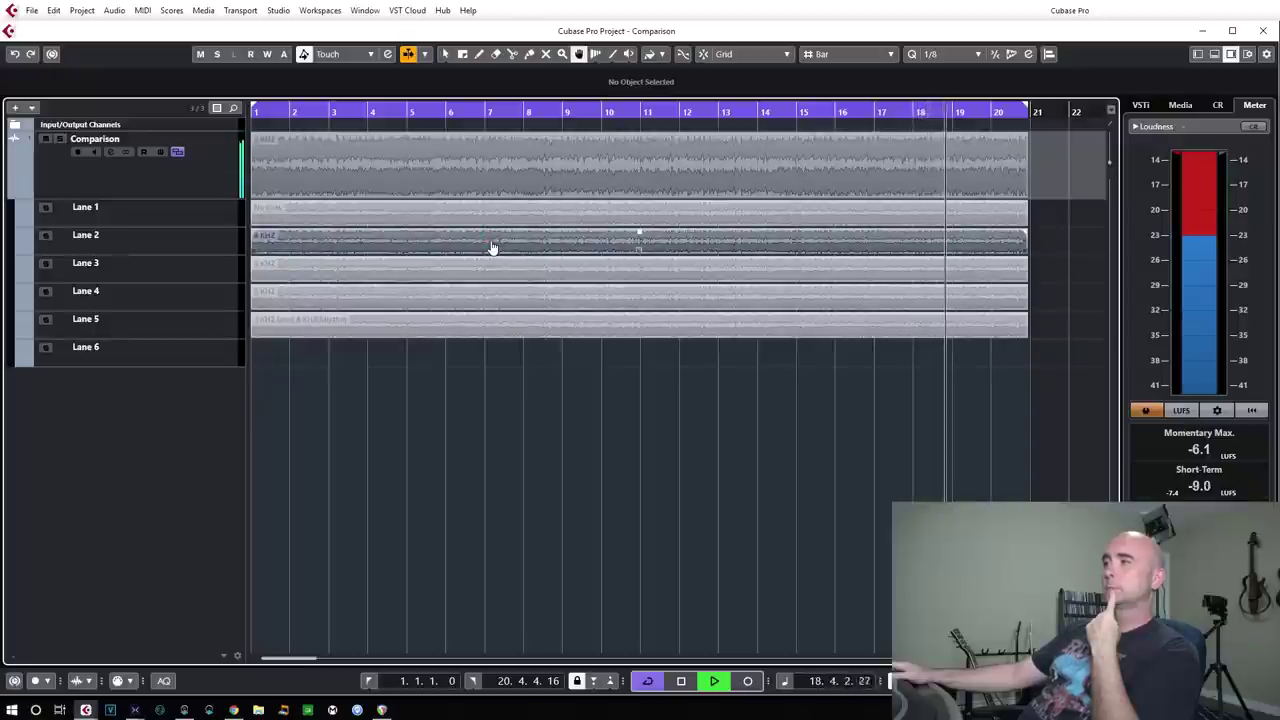
key(space)
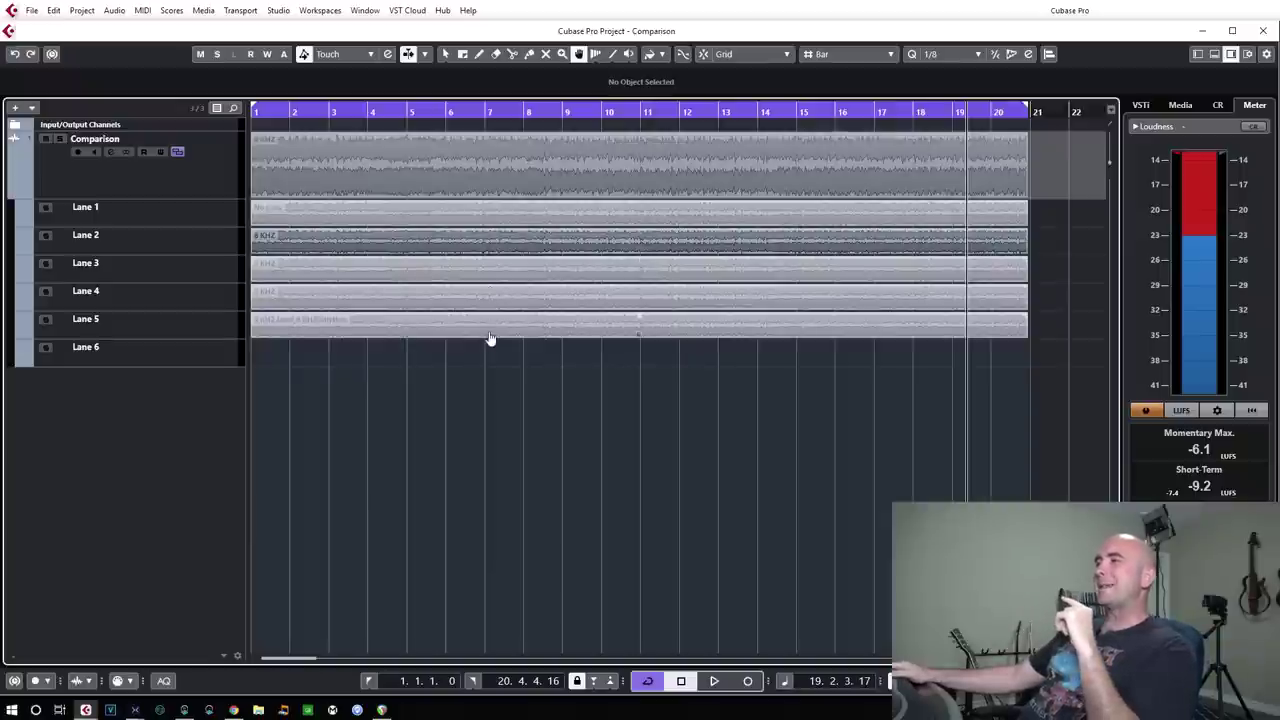
Step: Make the No Cuts take active and play from the project start, switching in turn to the 8 KHZ, 5 KHZ and 3 KHZ takes
click(268, 227)
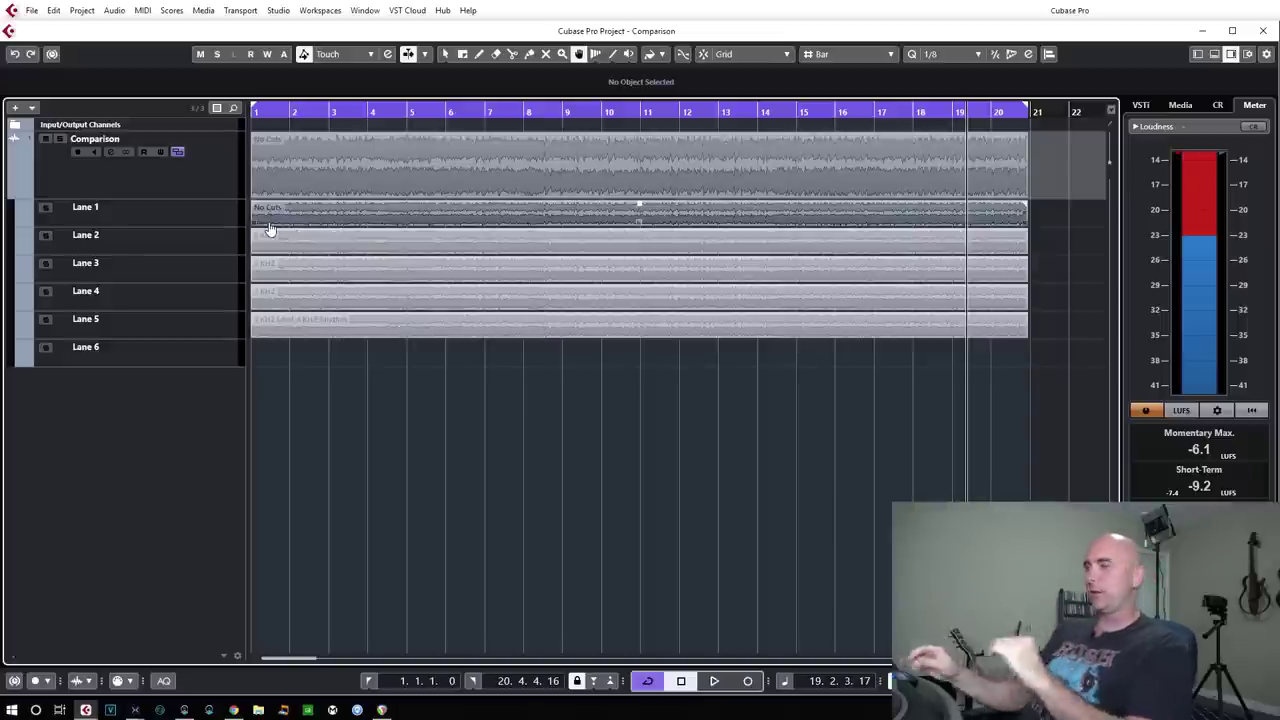
key(Home)
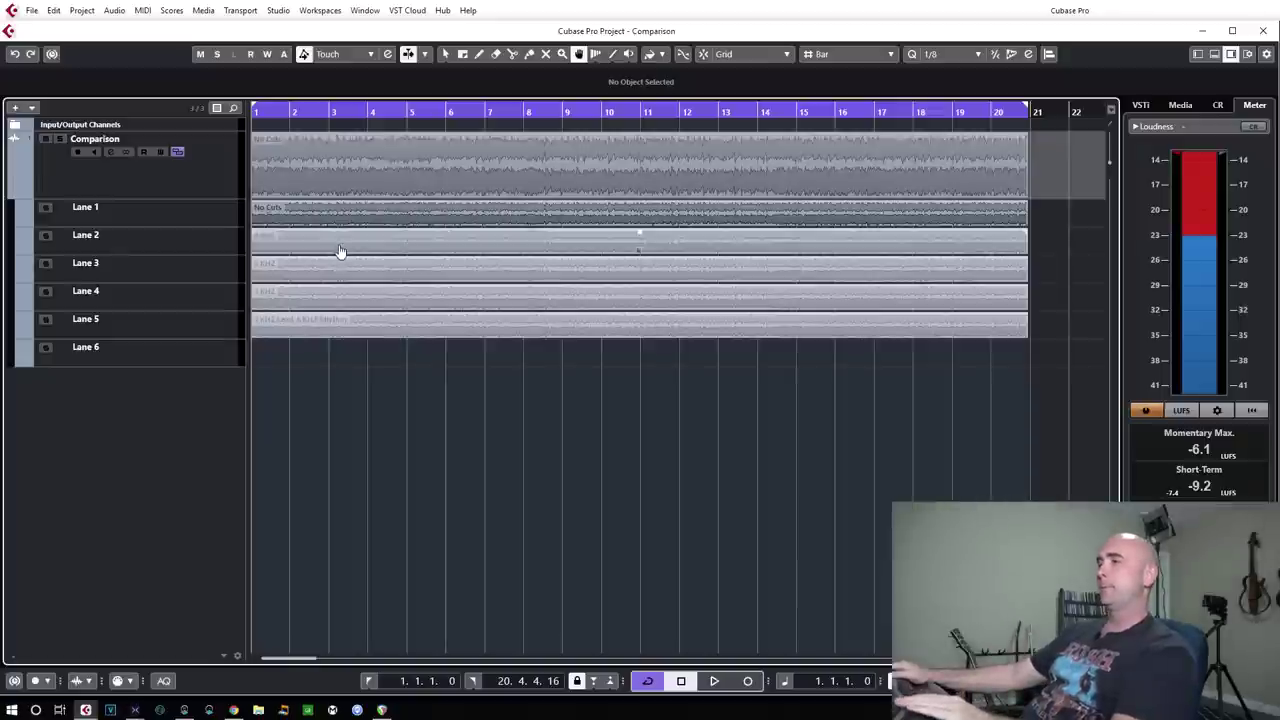
key(space)
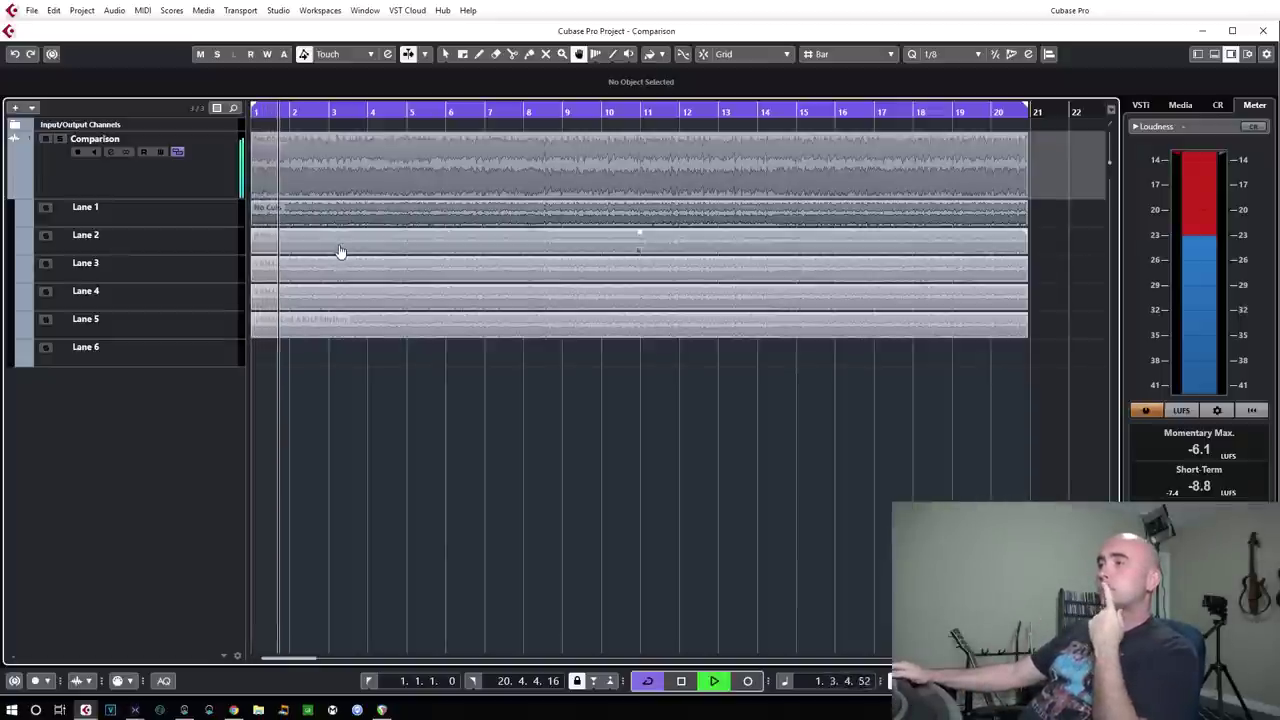
click(340, 250)
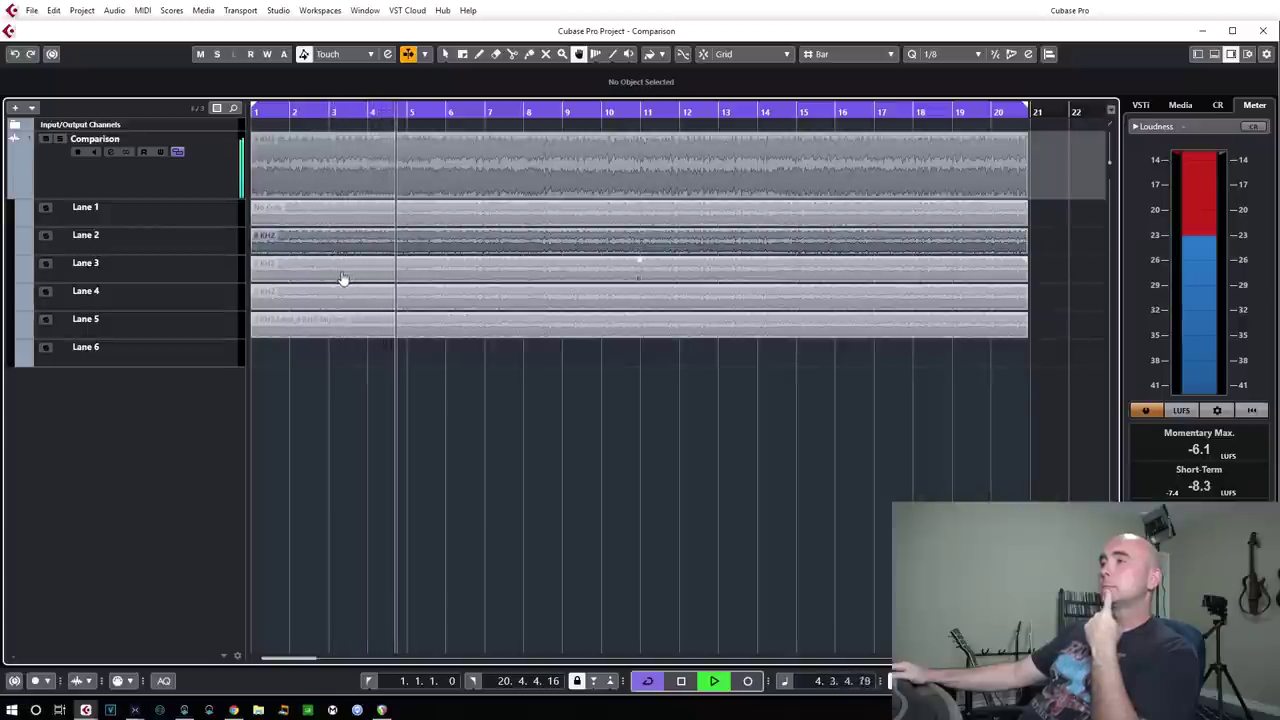
click(341, 278)
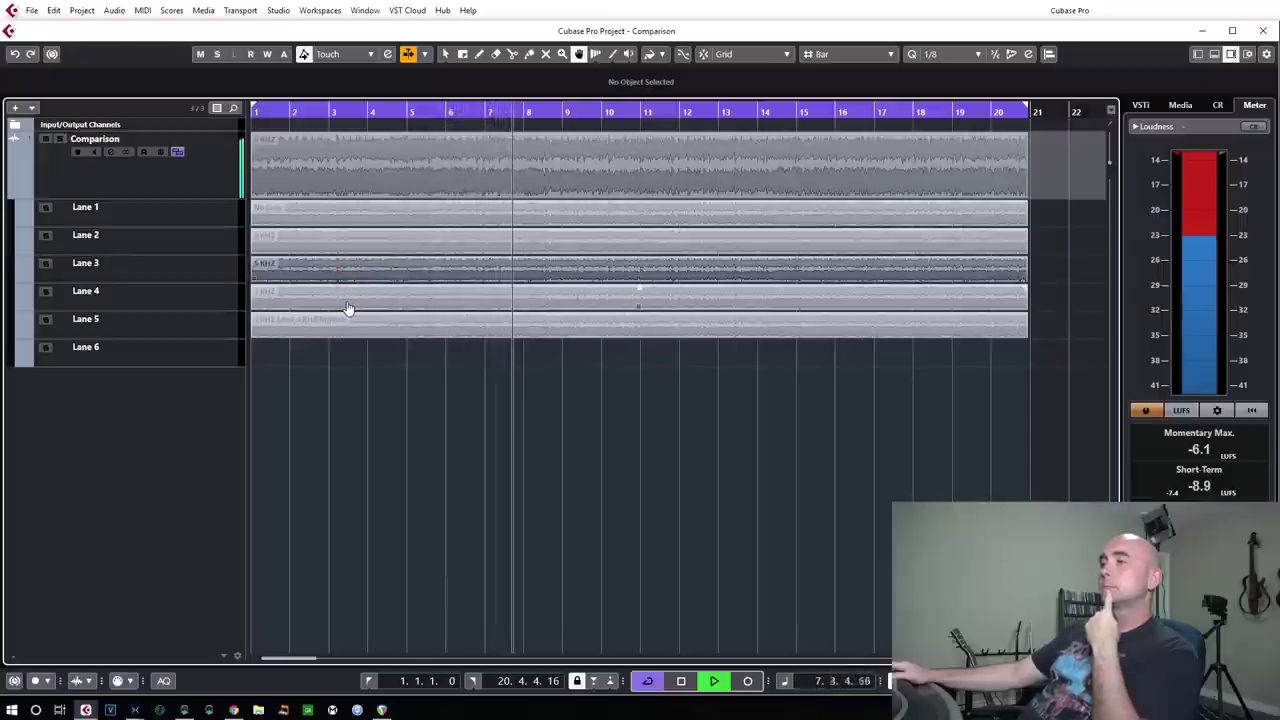
click(347, 306)
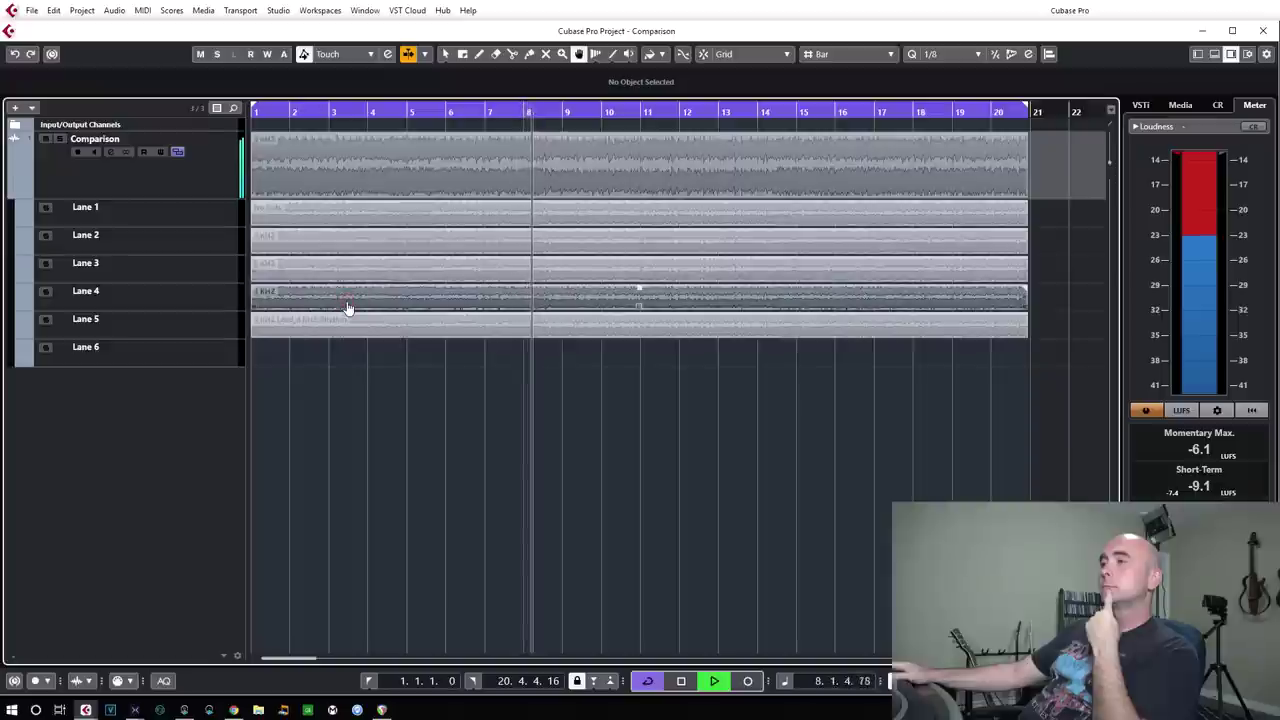
Step: During playback, cycle twice through the No Cuts, 8 KHZ, 5 KHZ and 3 KHZ takes in Lanes 1 to 4 until the loop restarts
click(362, 222)
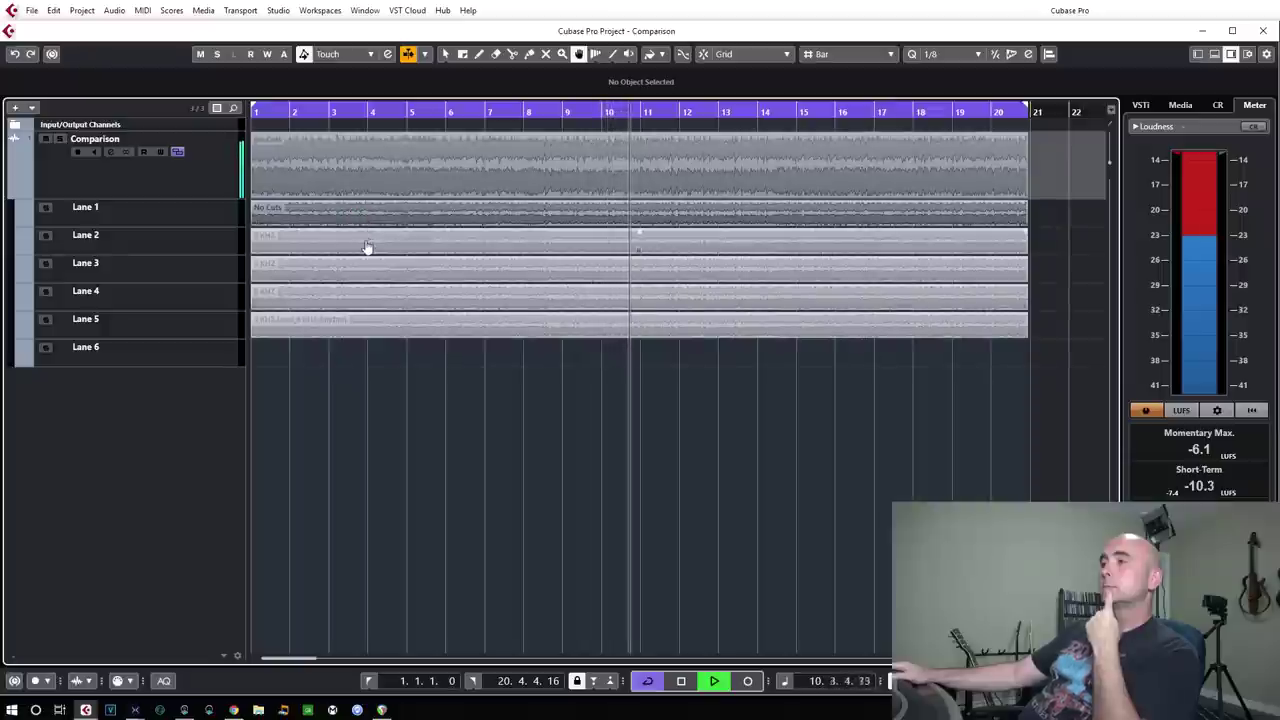
click(367, 245)
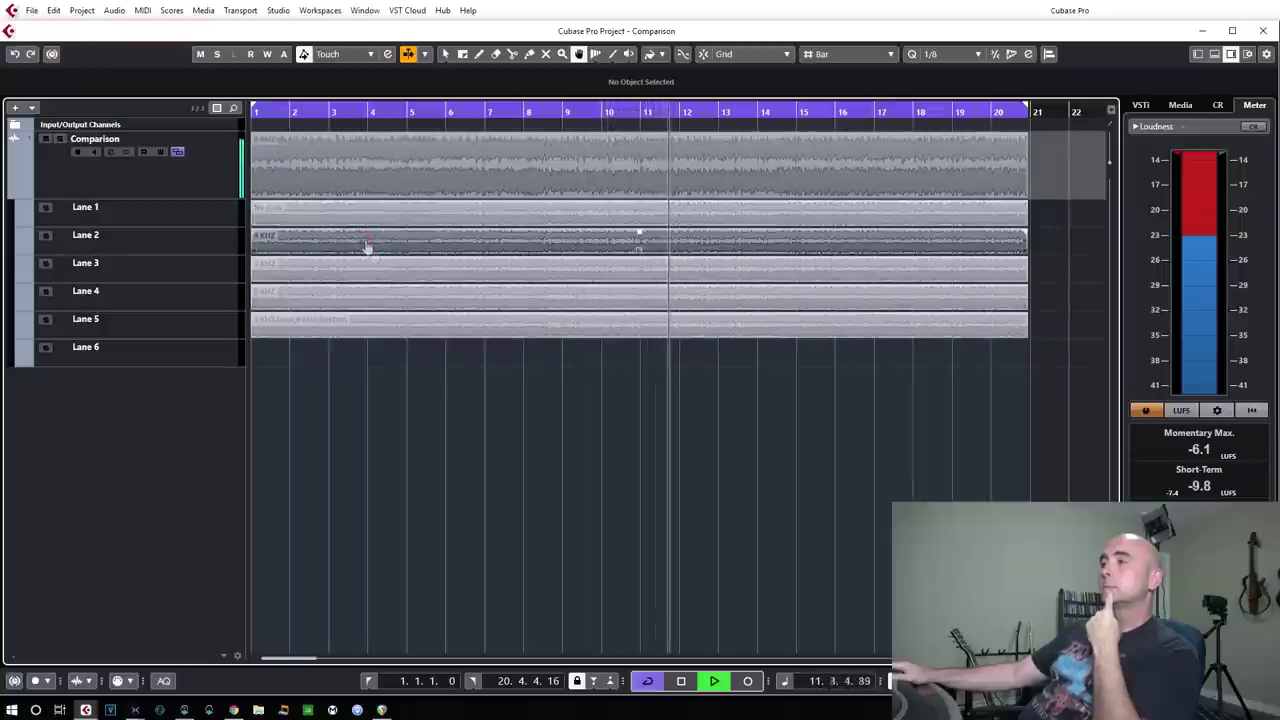
click(410, 275)
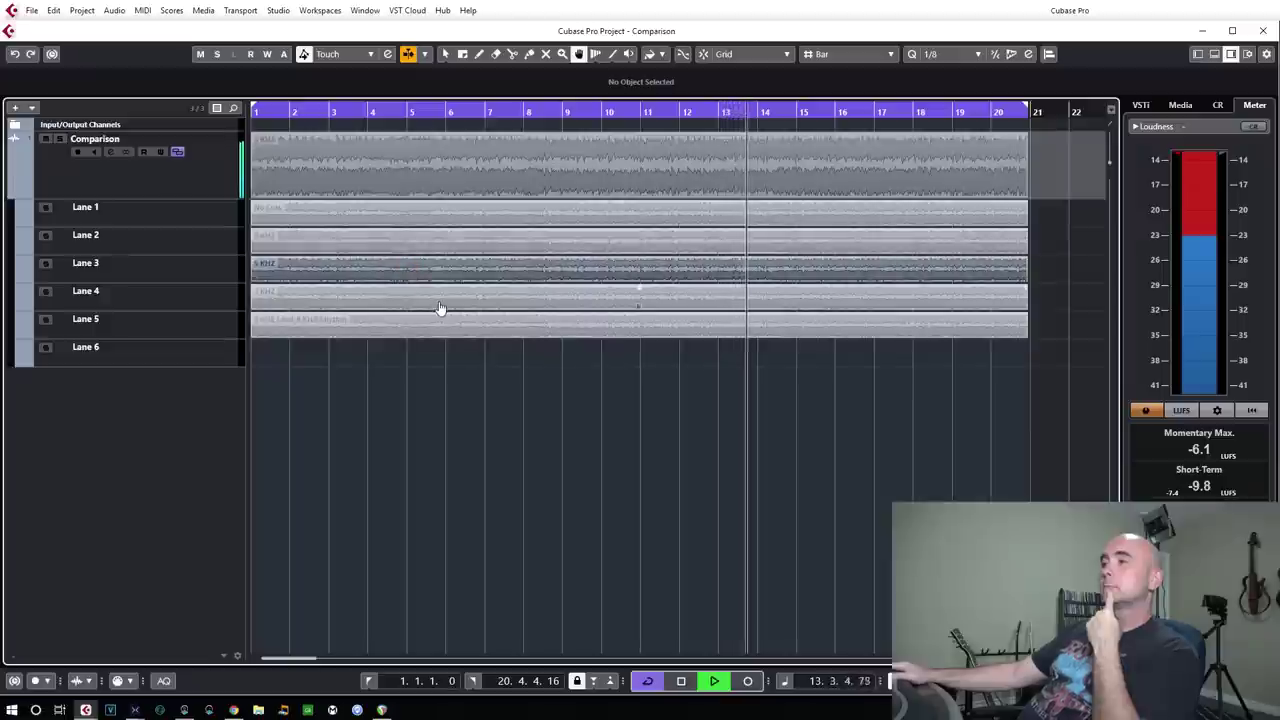
click(440, 307)
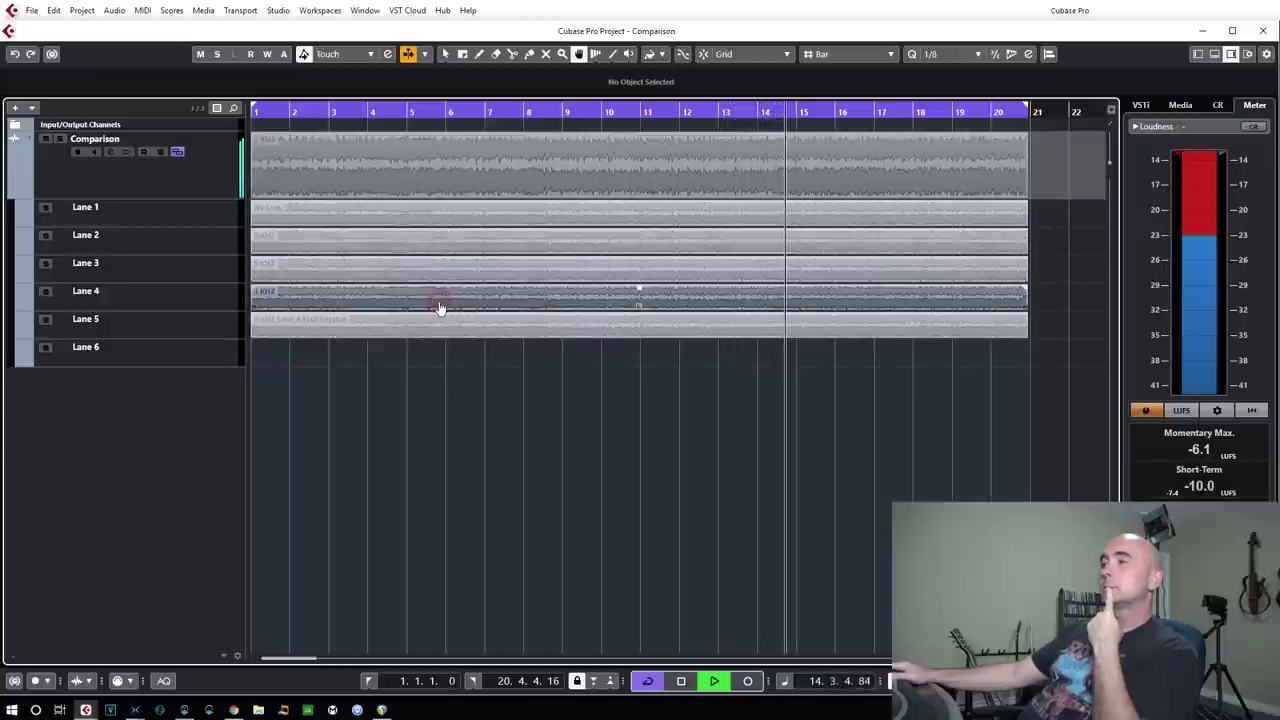
click(461, 221)
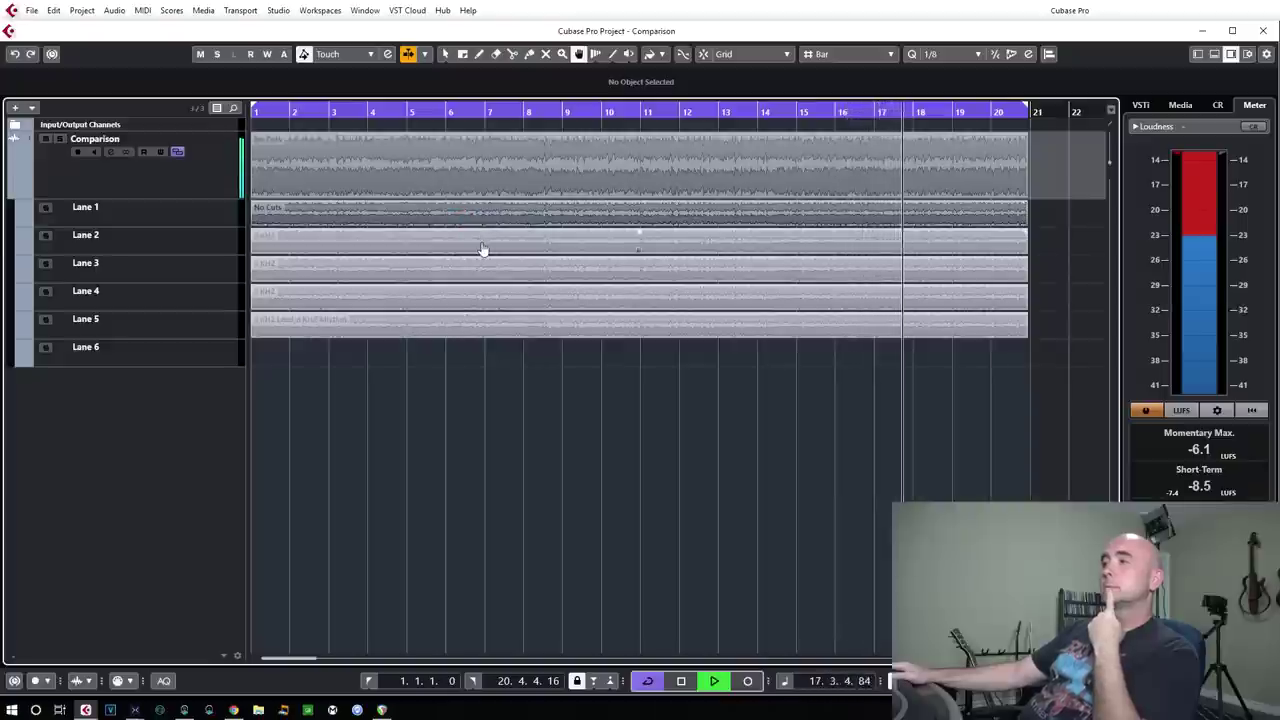
click(482, 247)
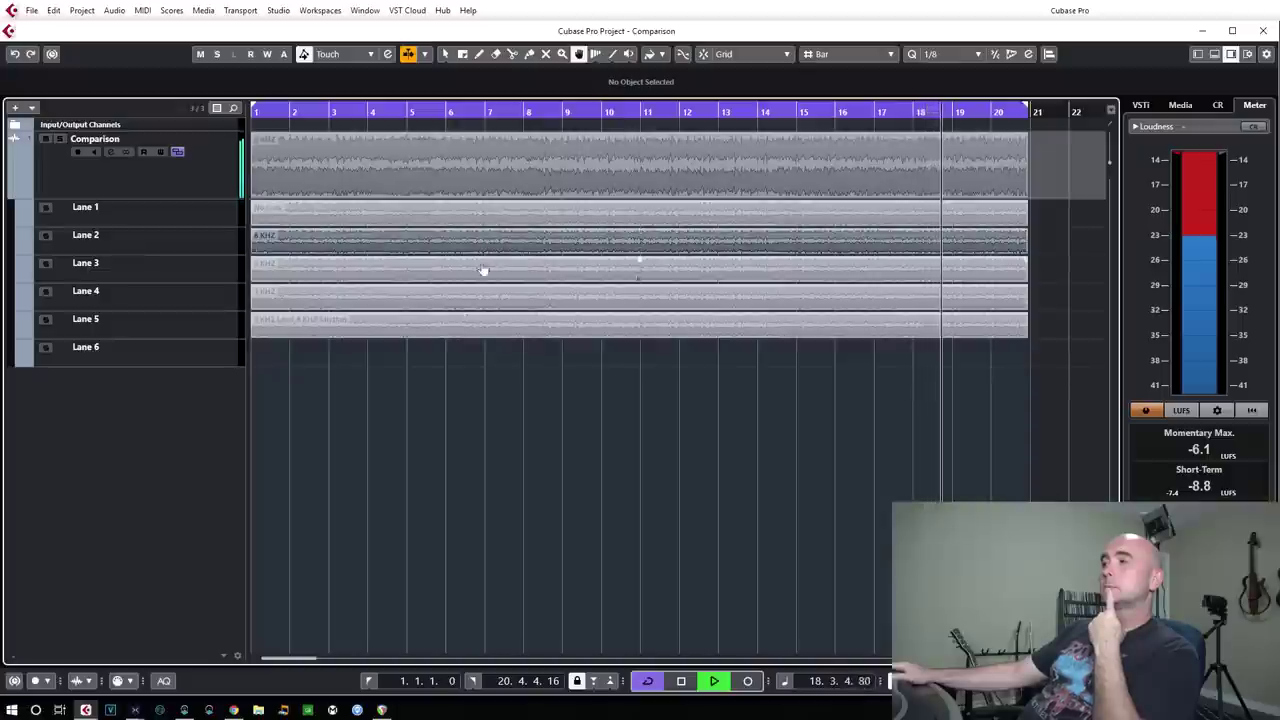
click(486, 276)
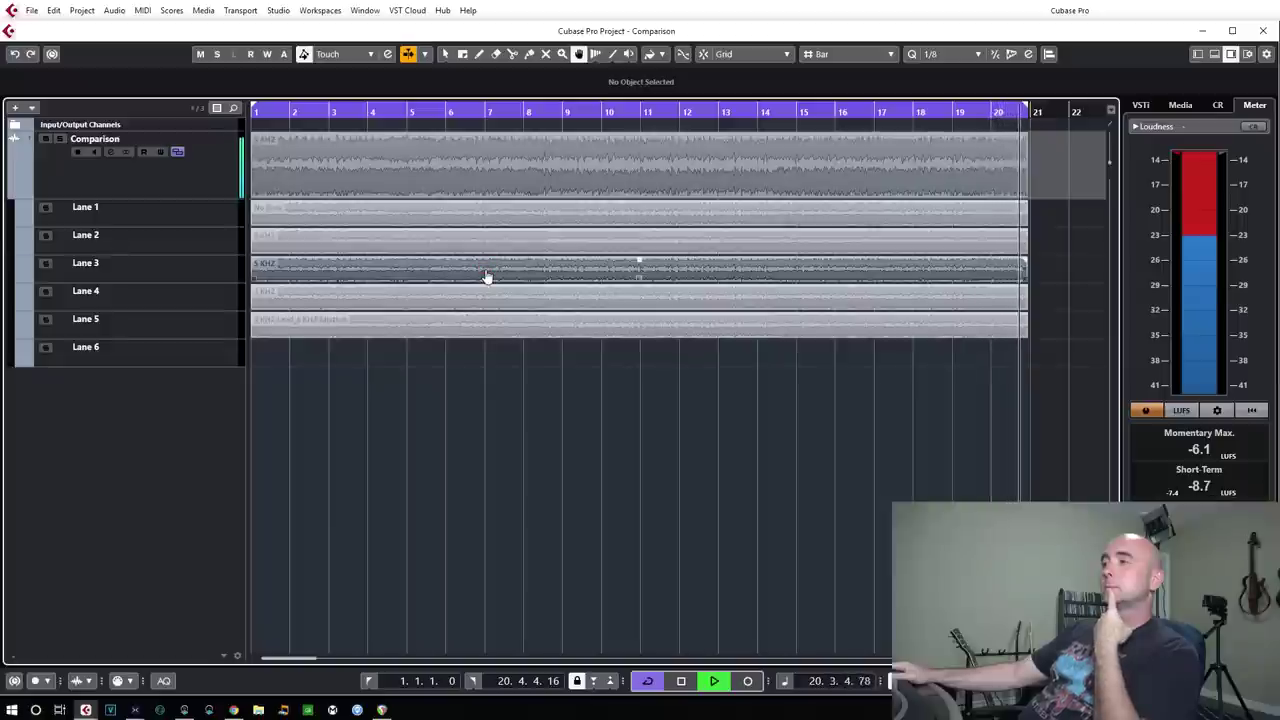
click(493, 302)
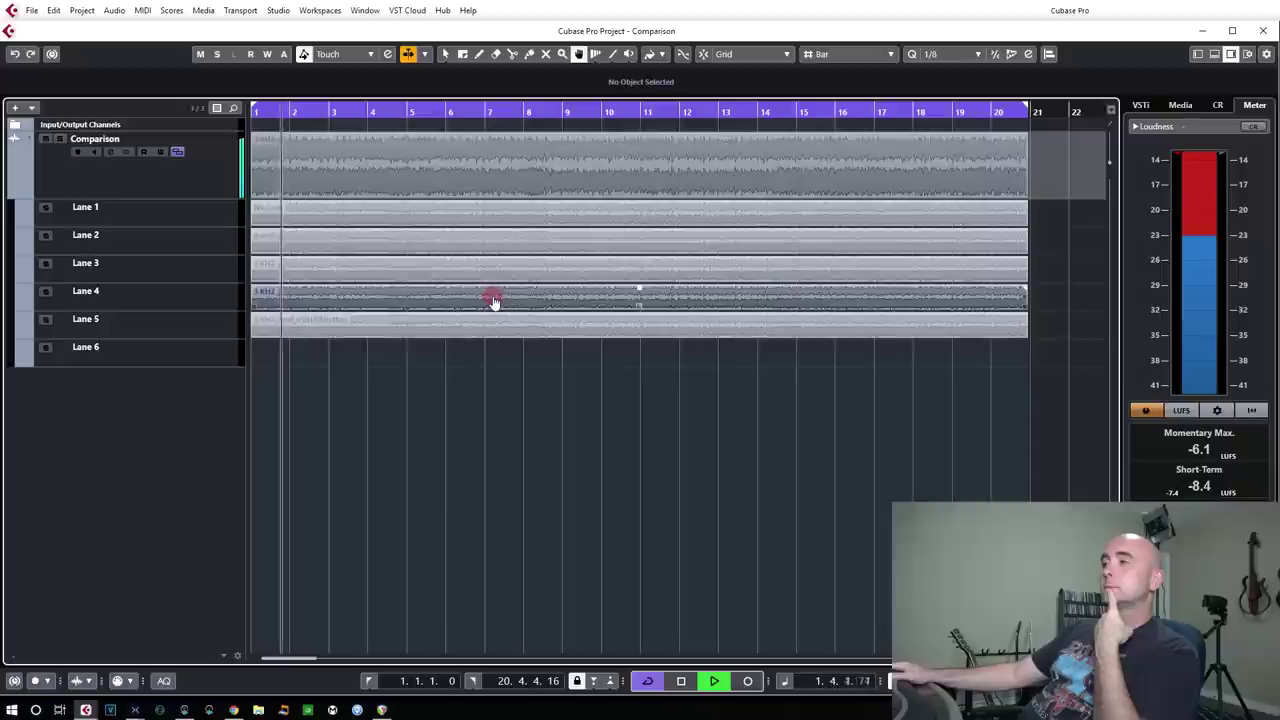
Step: Keep playing from about bar 3, switching from No Cuts to 8 KHZ, to 3 KHZ in Lane 4 and back to 8 KHZ
click(500, 222)
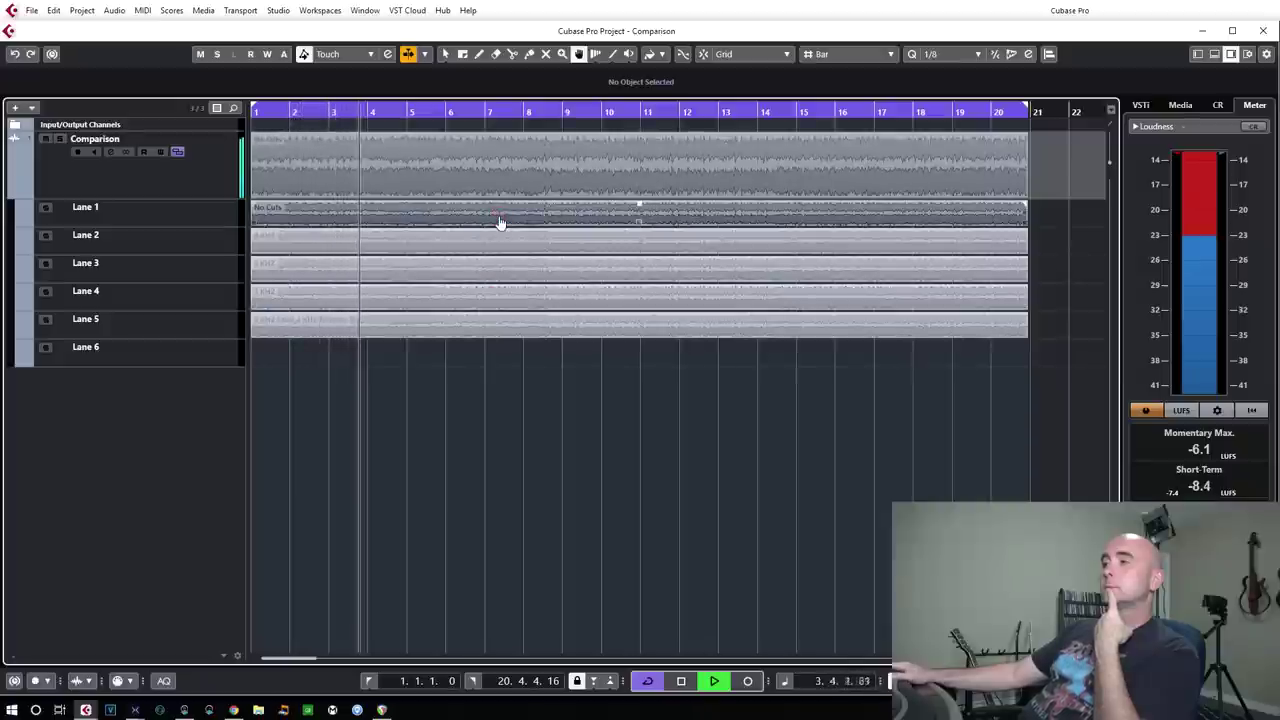
click(502, 245)
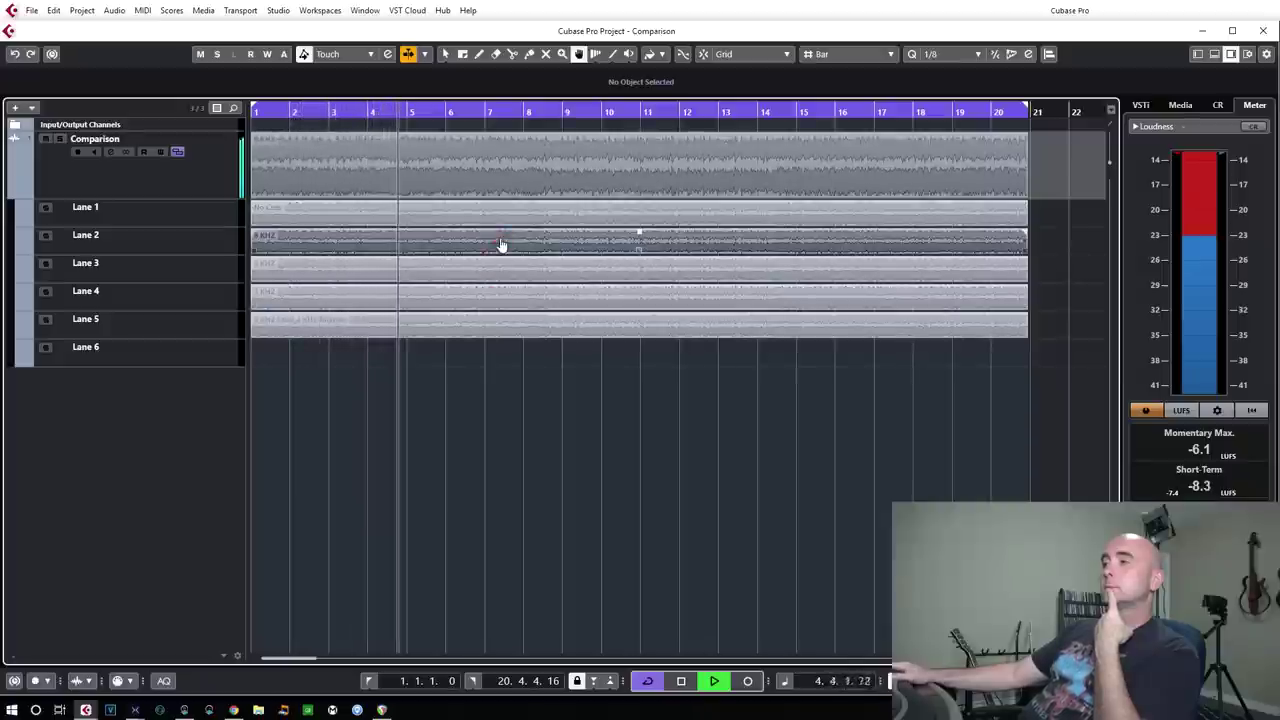
click(506, 304)
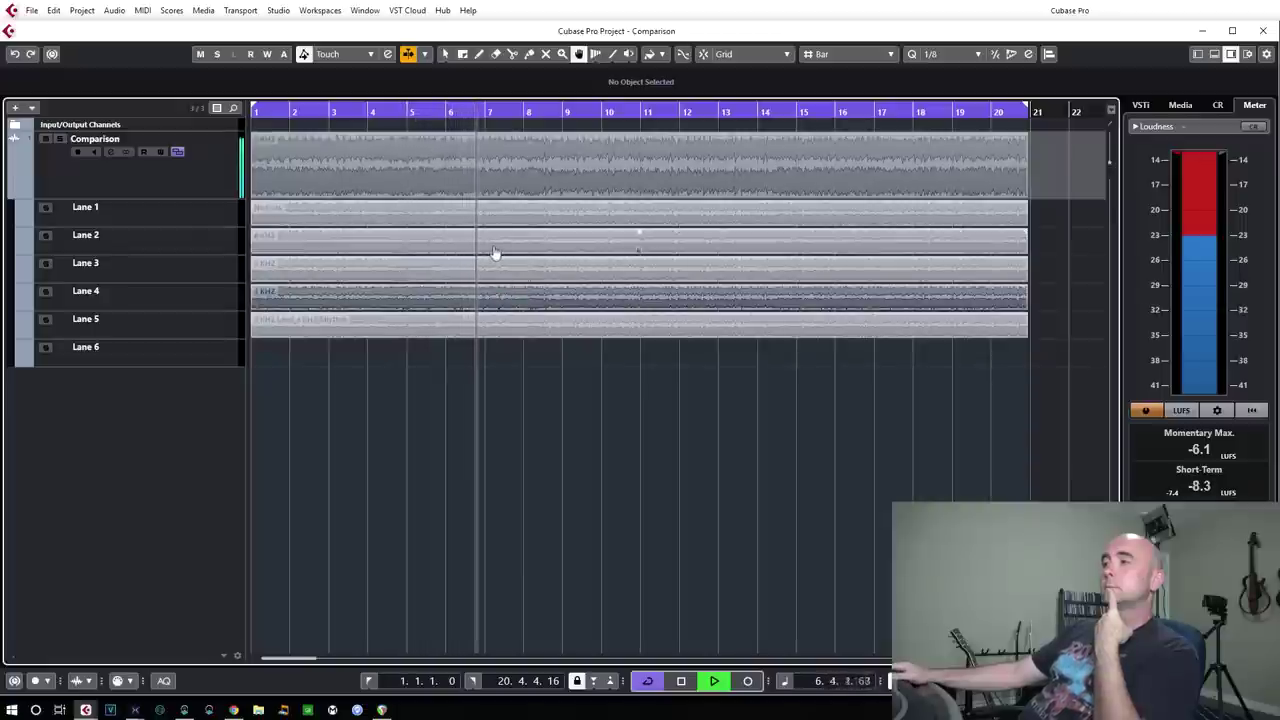
click(453, 246)
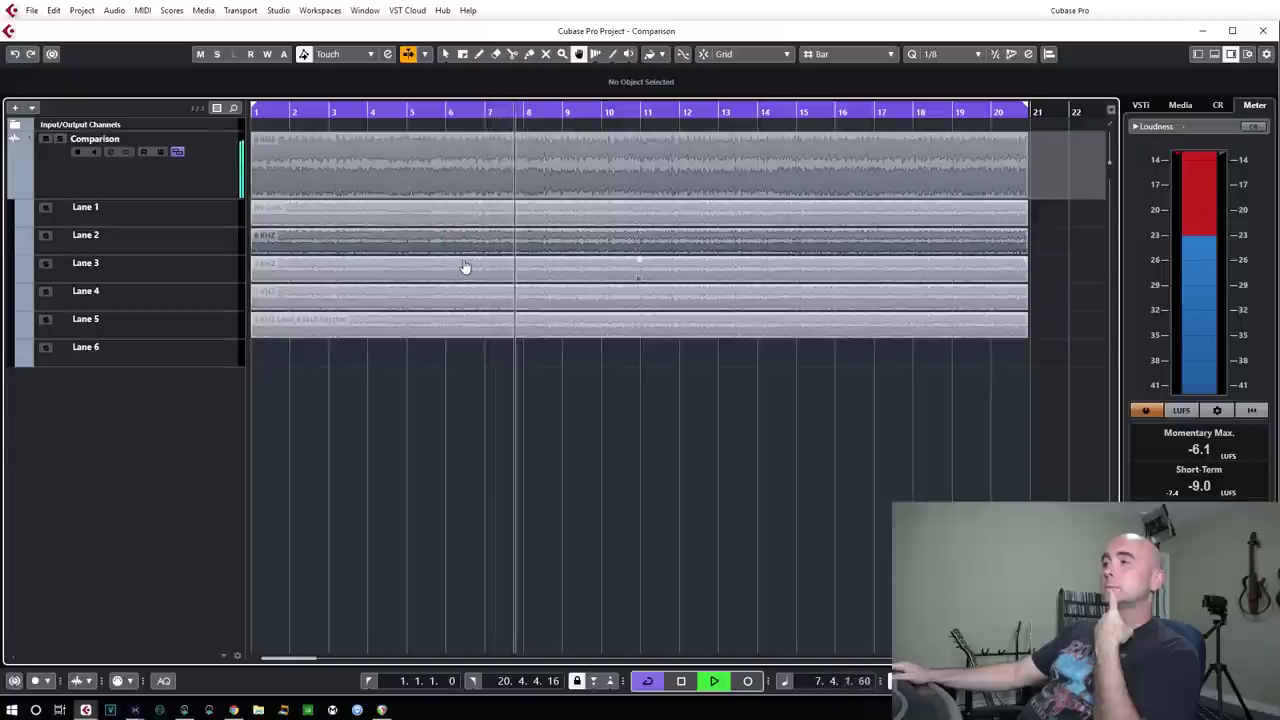
Step: Alternate playback between 5 KHZ in Lane 3 and 8 KHZ in Lane 2 until about bar 15, ending on the 8 KHZ take
click(471, 275)
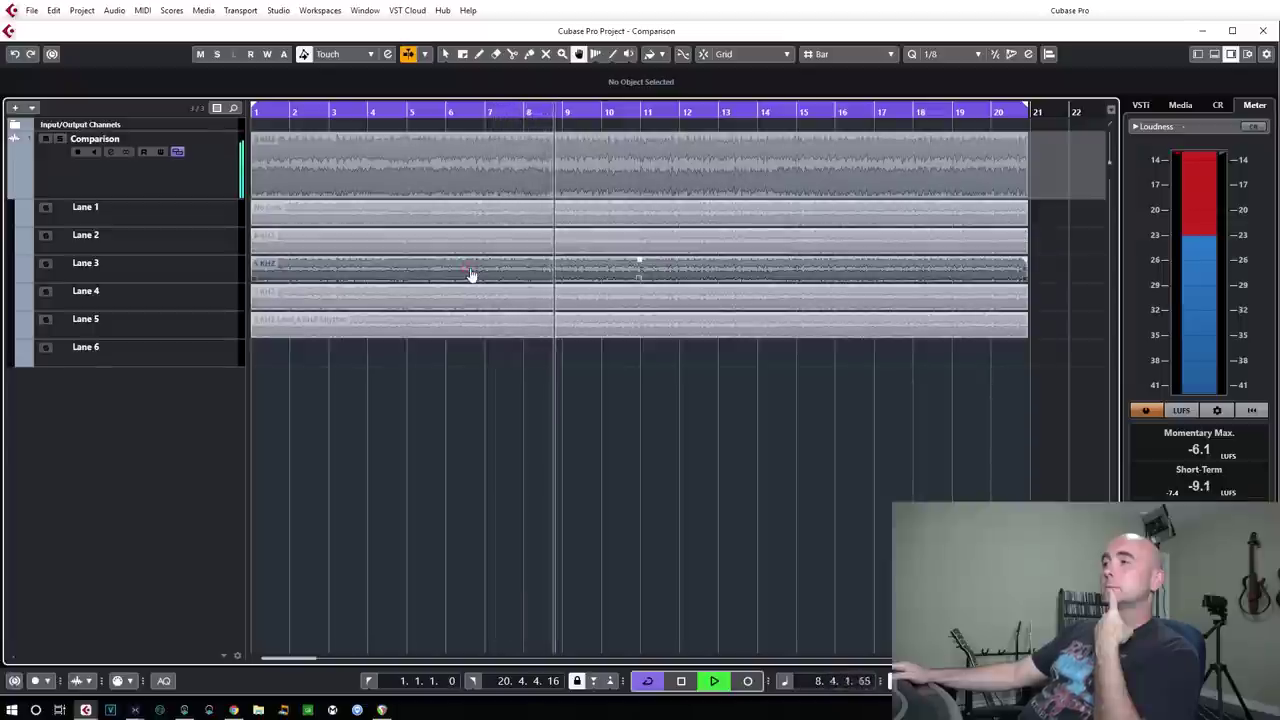
click(474, 249)
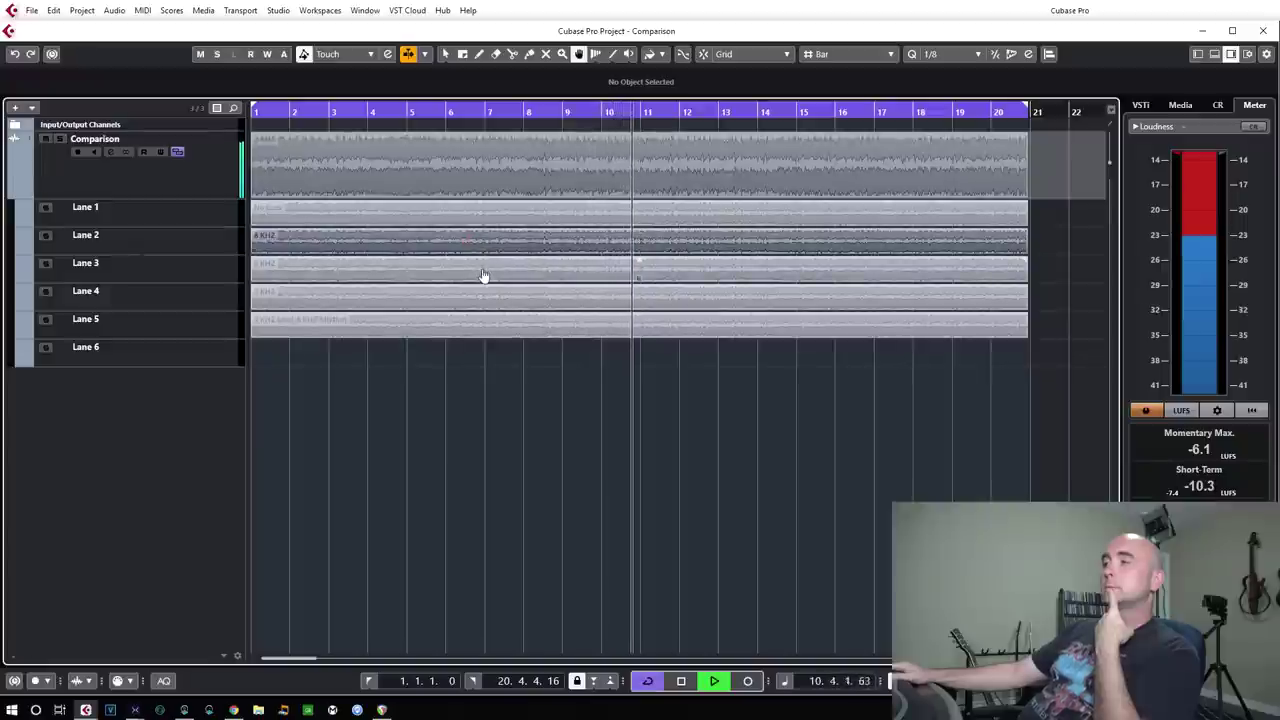
click(482, 272)
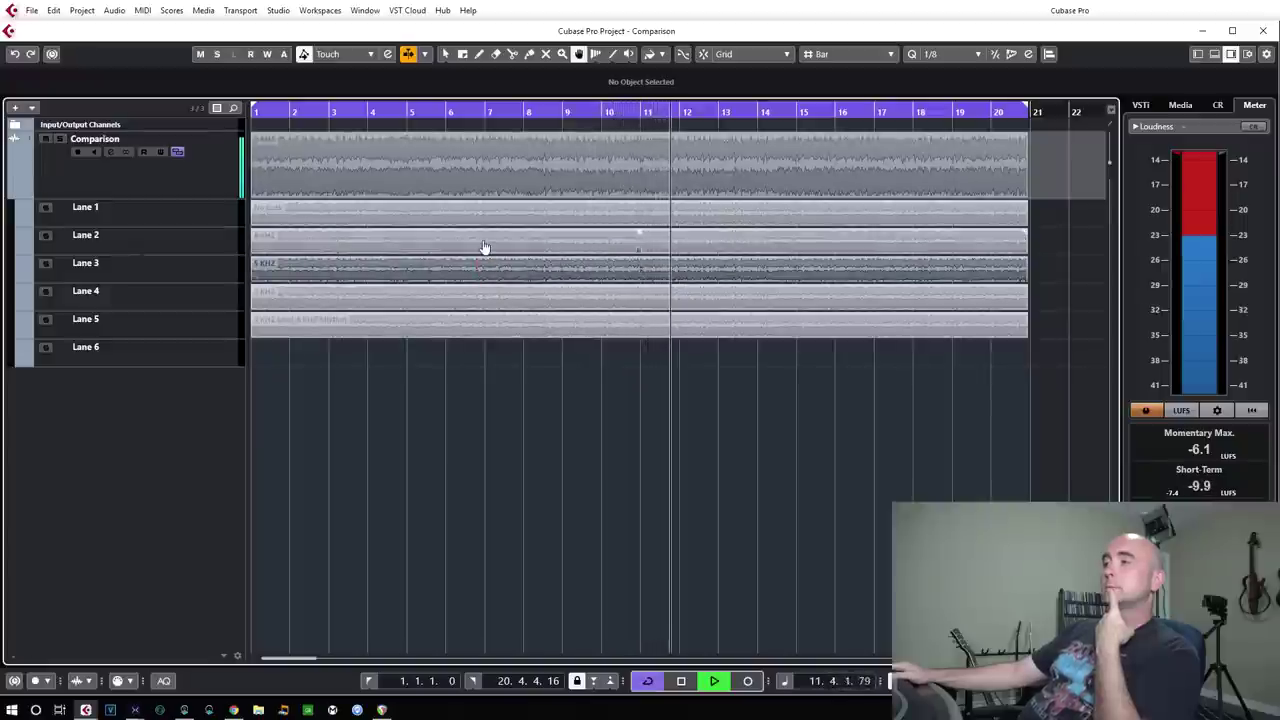
click(483, 247)
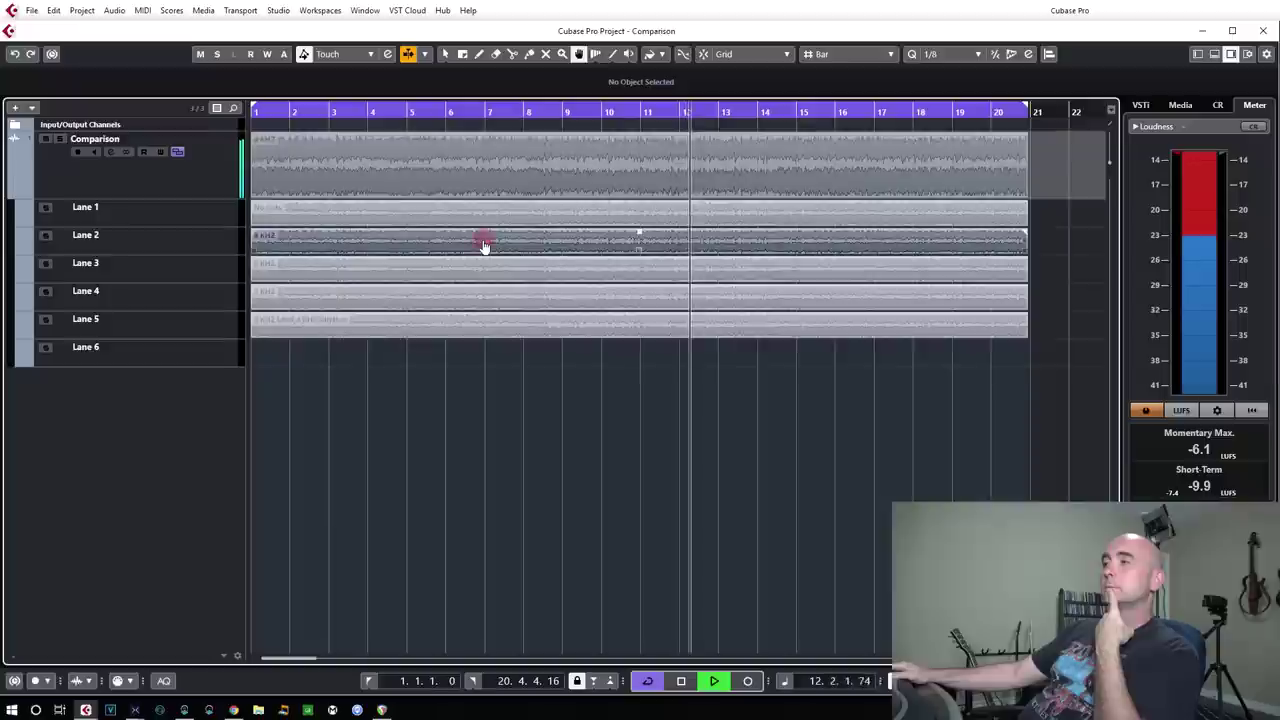
click(557, 277)
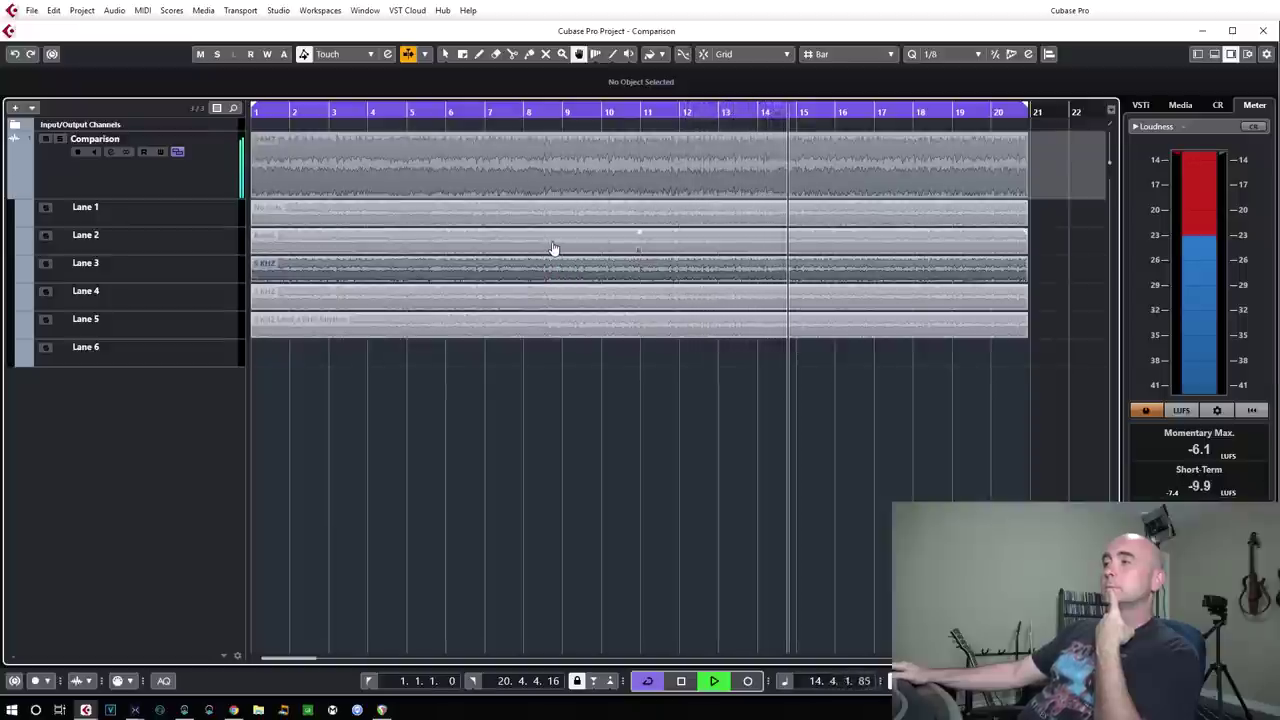
click(554, 248)
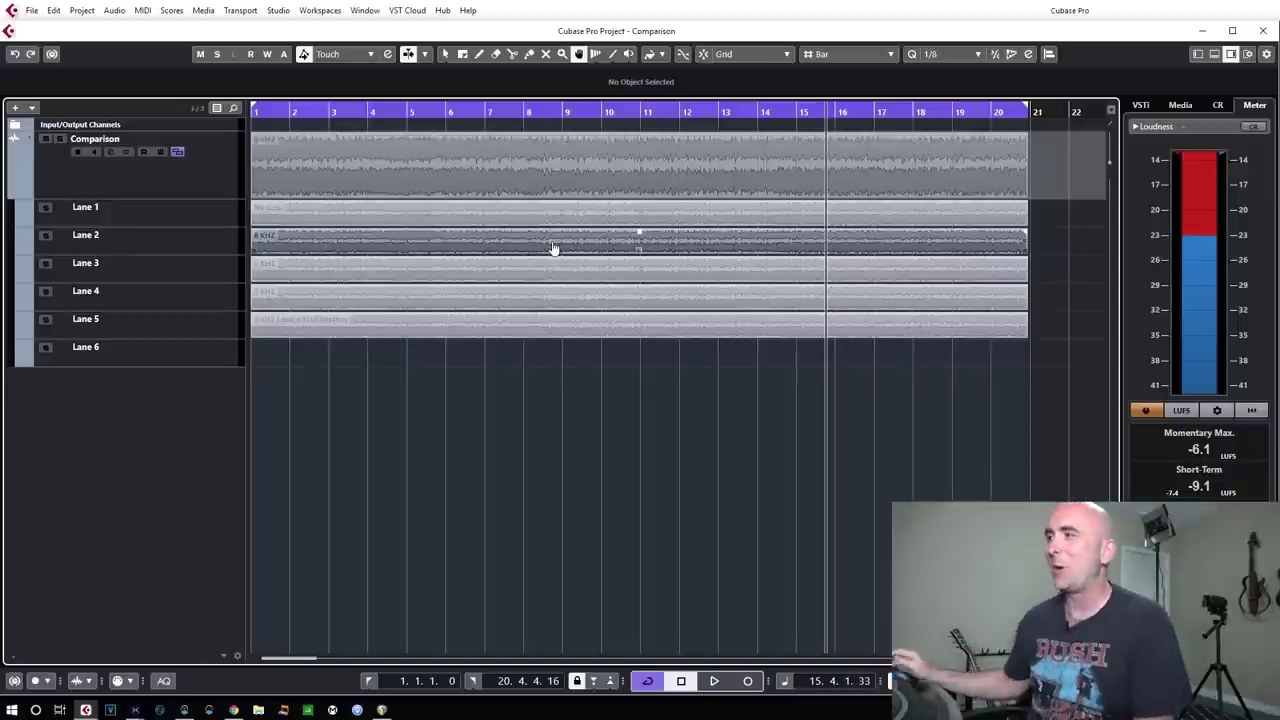
Step: Make the 3 KHZ lead, 8 KHZ rhythm take in Lane 5 active and play it against 8 KHZ in Lane 2, stopping near bar 19
click(554, 333)
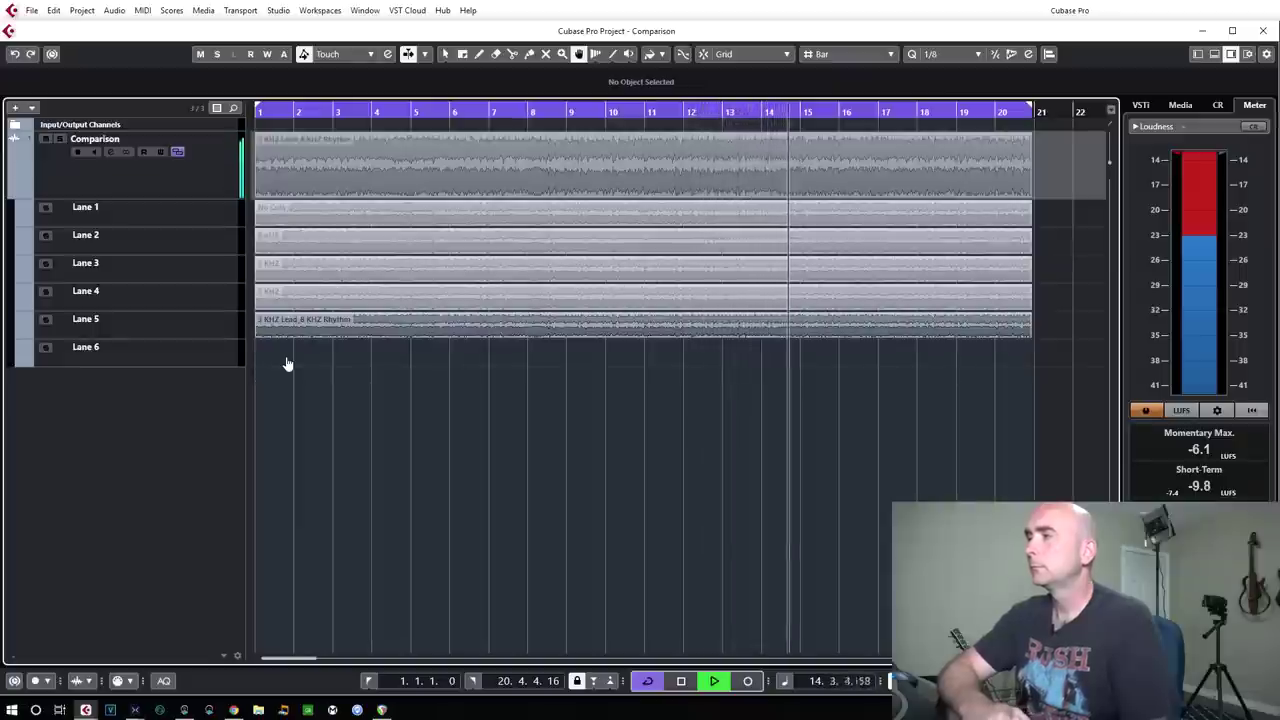
click(315, 249)
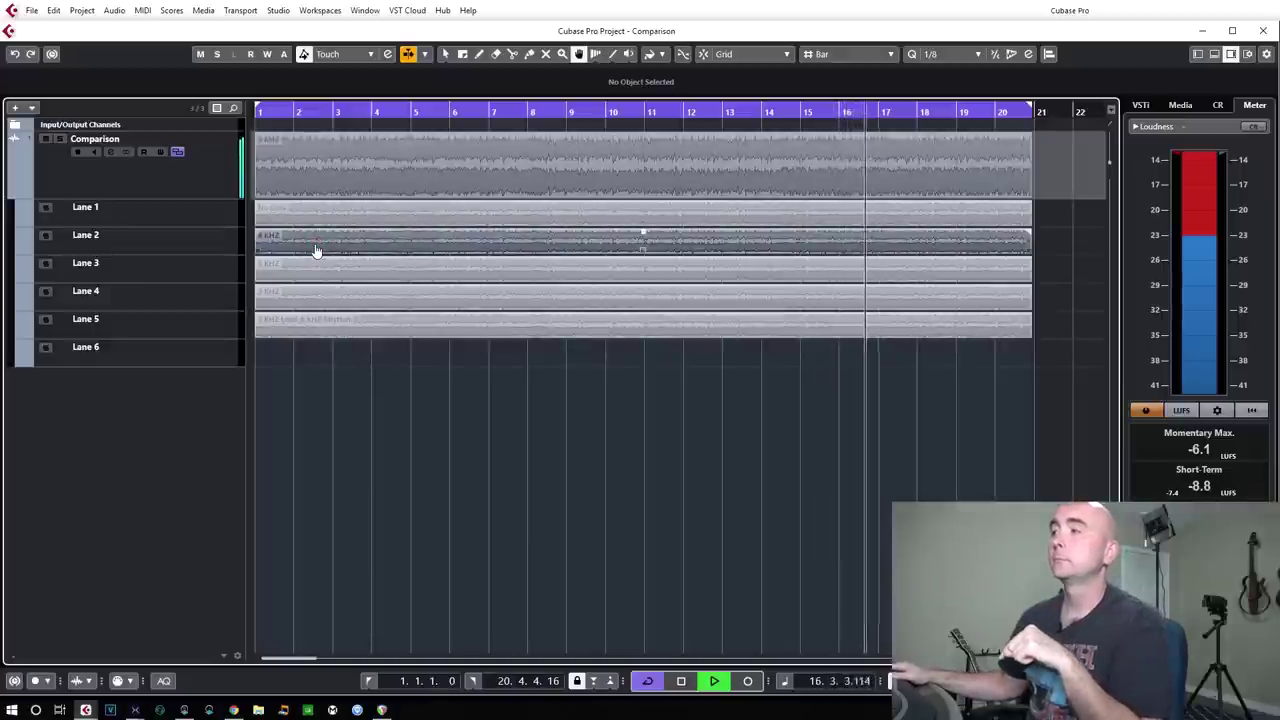
click(319, 337)
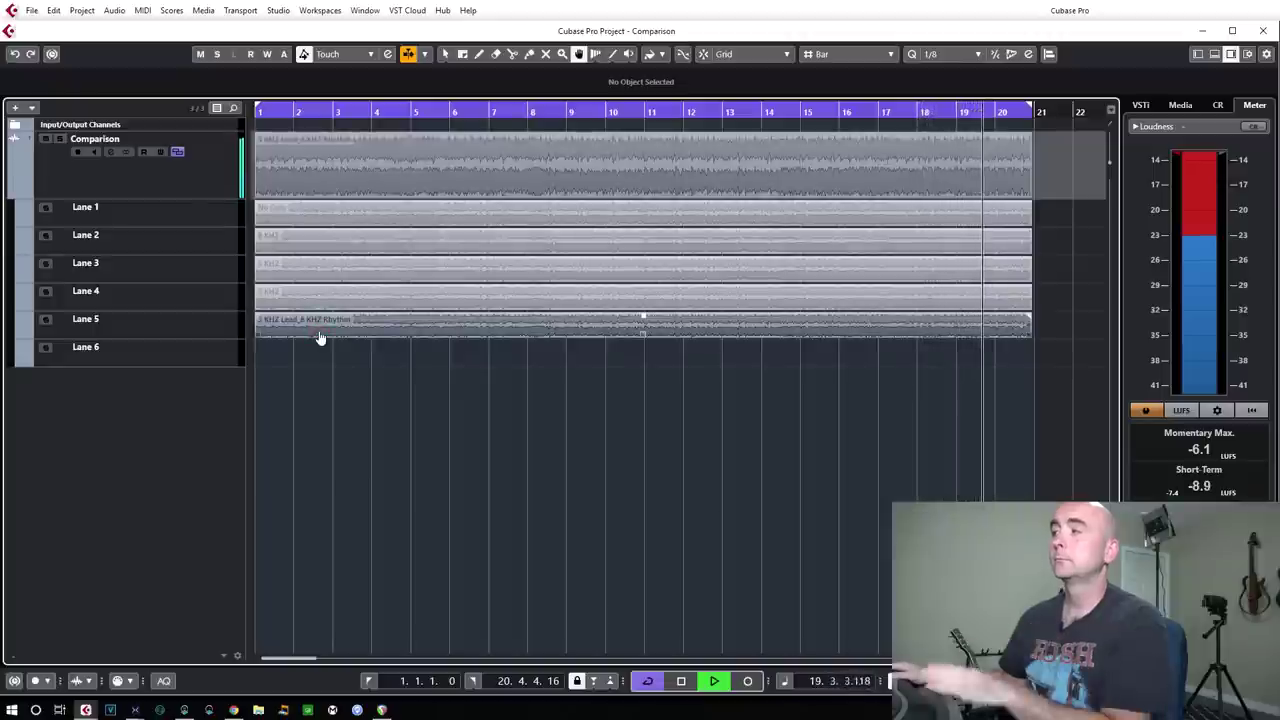
key(space)
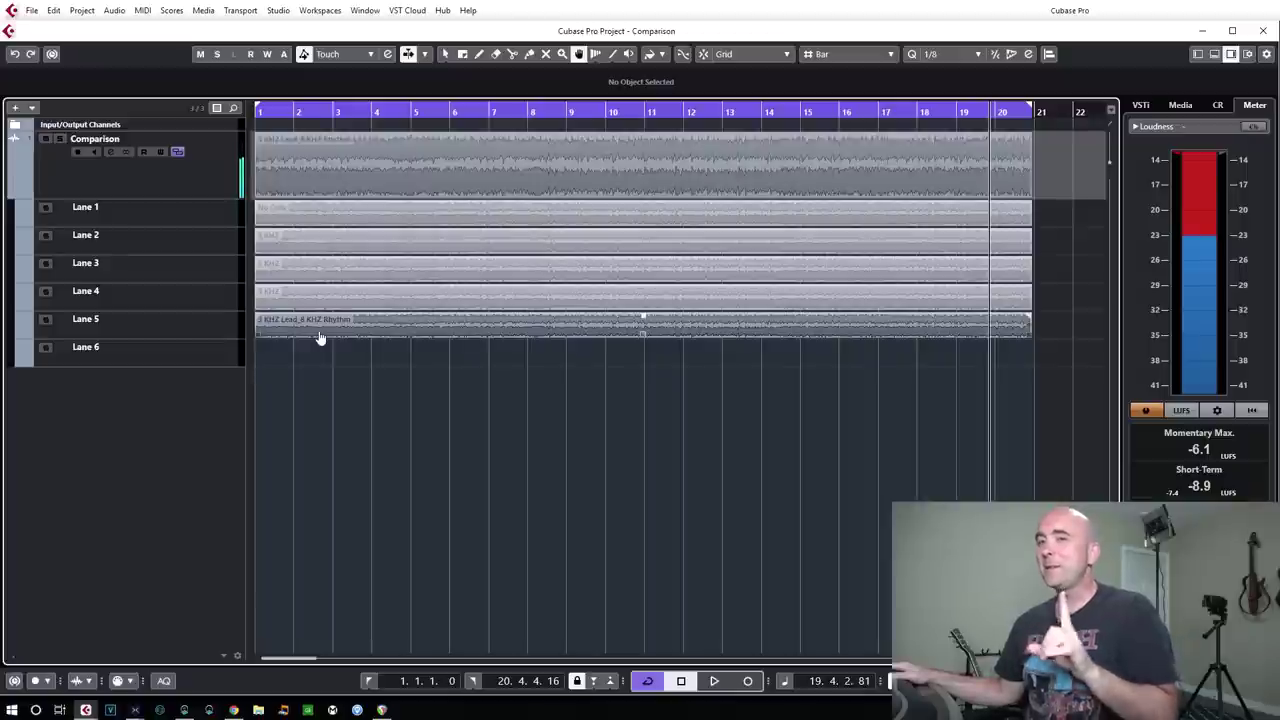
Step: Play from bar 1 and alternate twice between 8 KHZ in Lane 2 and the 3 KHZ lead, 8 KHZ rhythm take in Lane 5
key(Home)
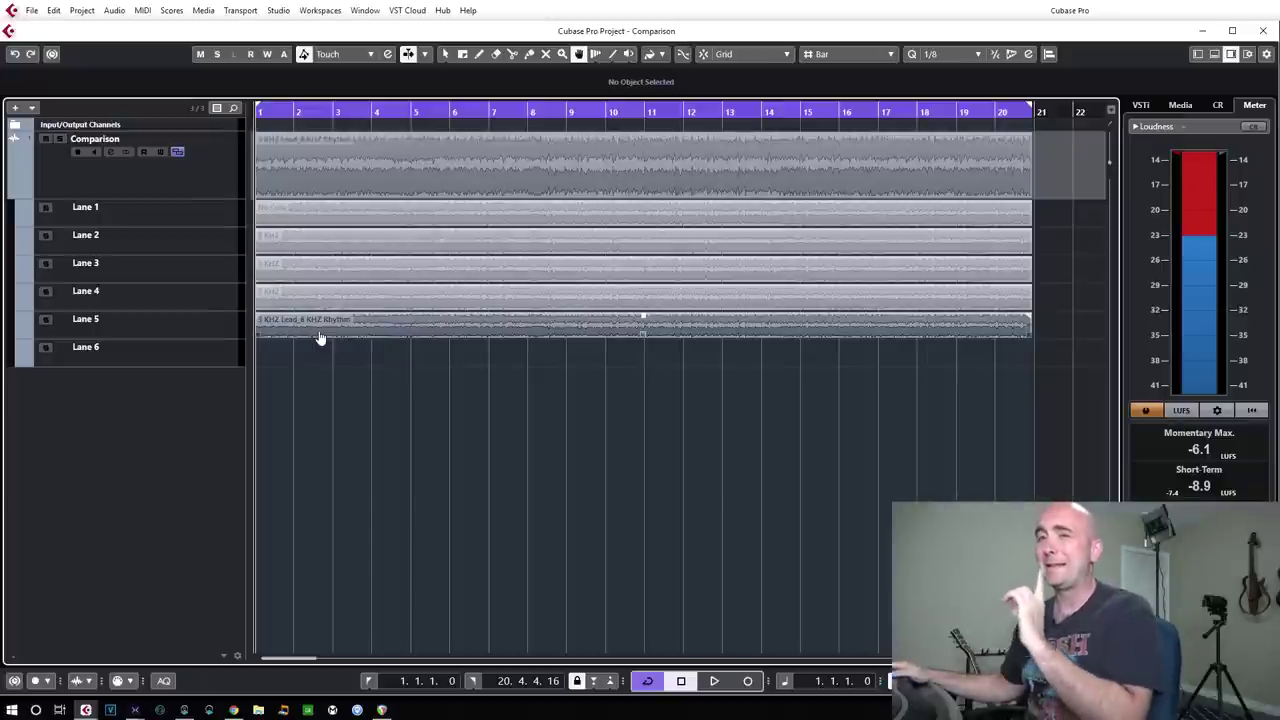
key(space)
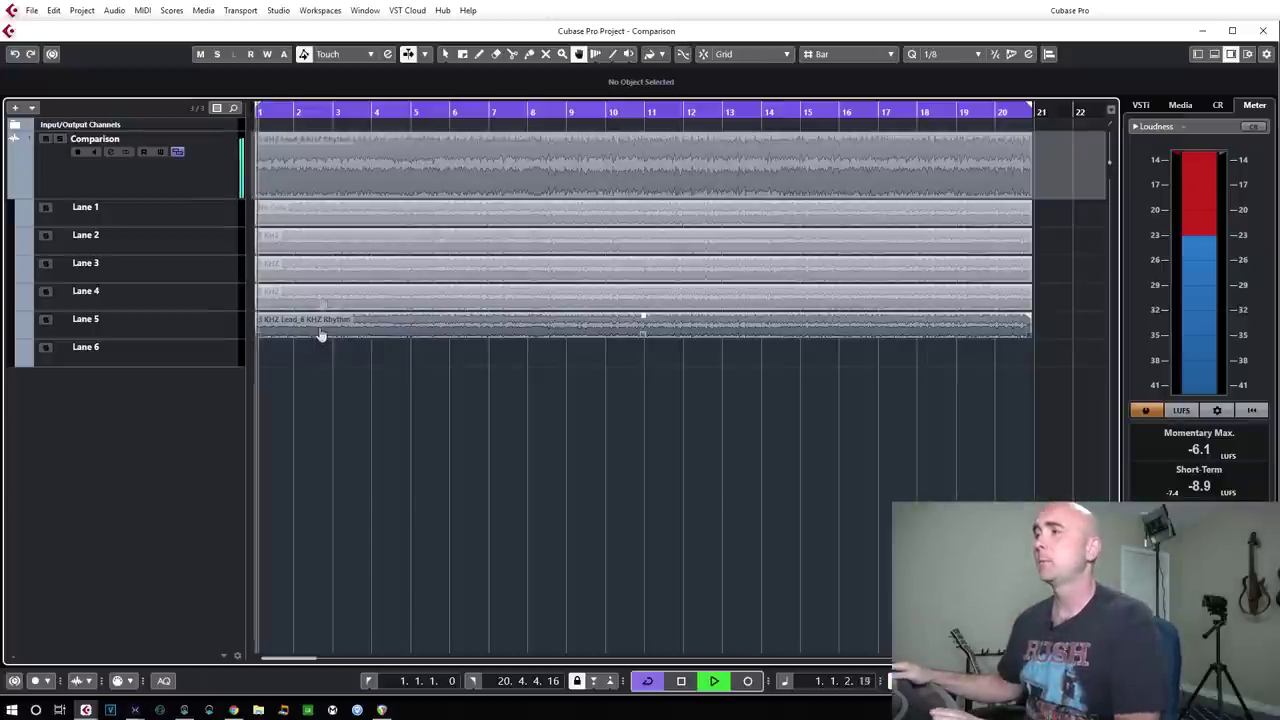
click(322, 247)
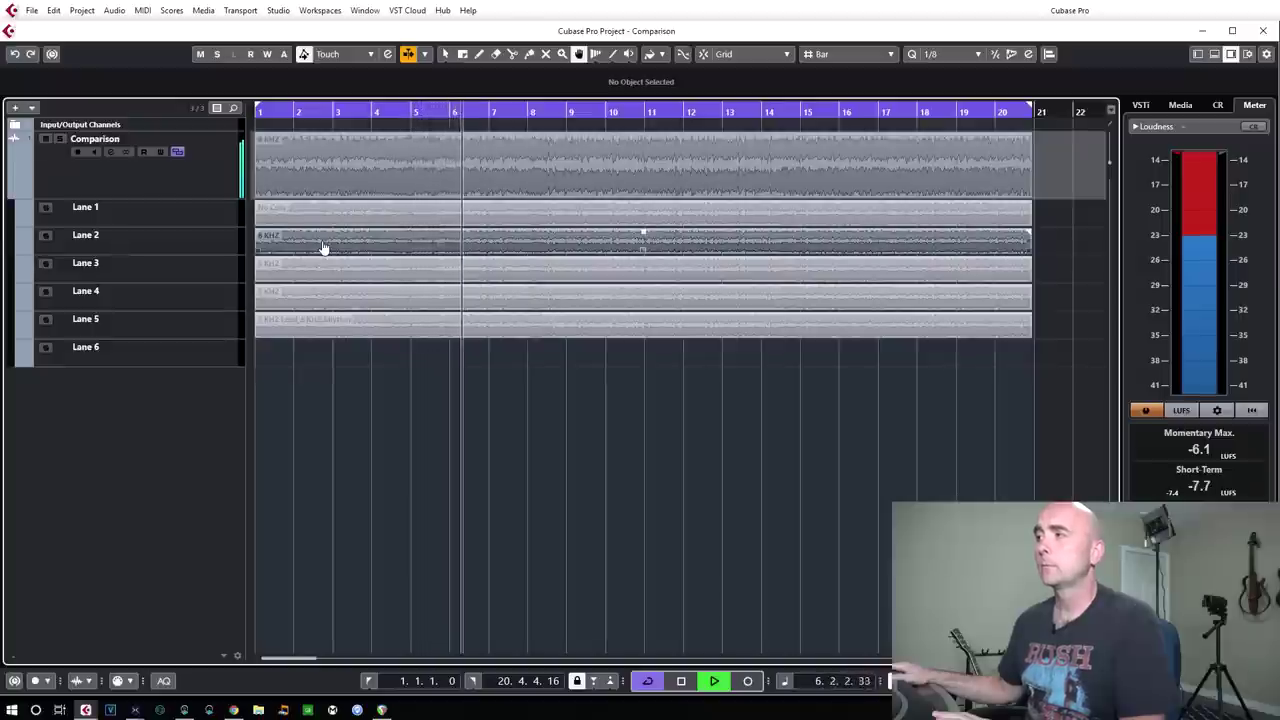
click(340, 333)
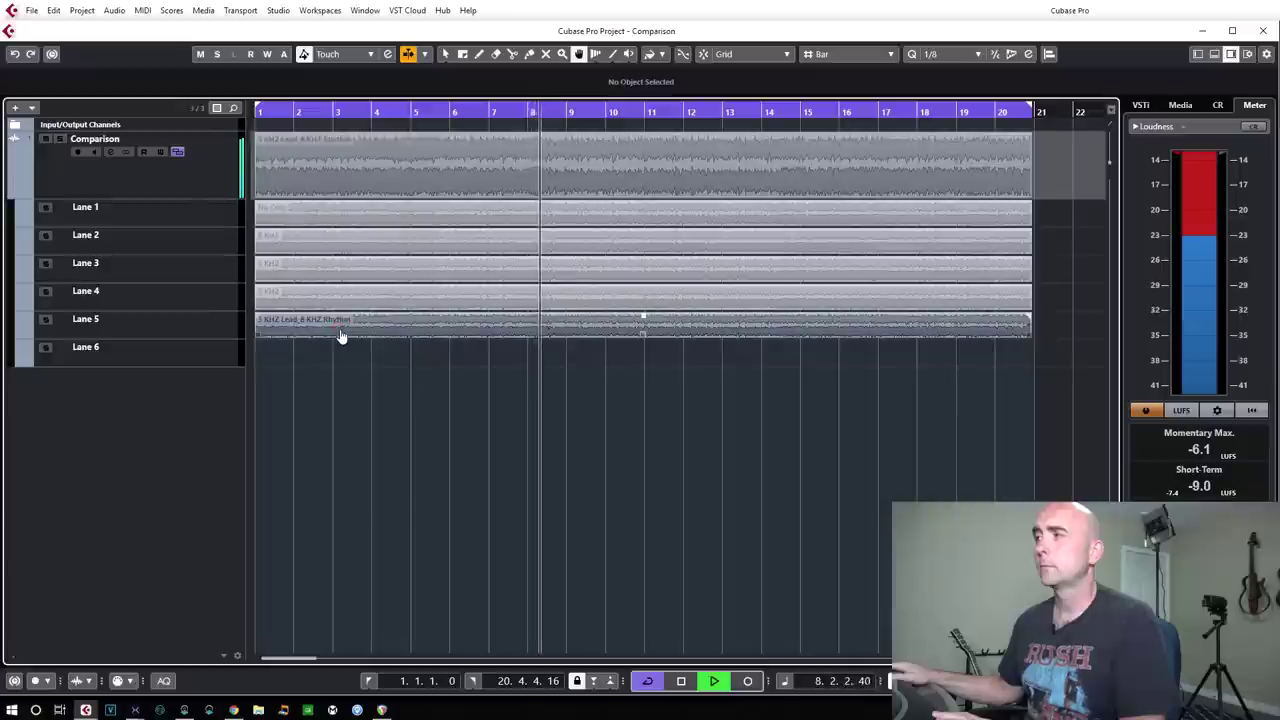
click(350, 249)
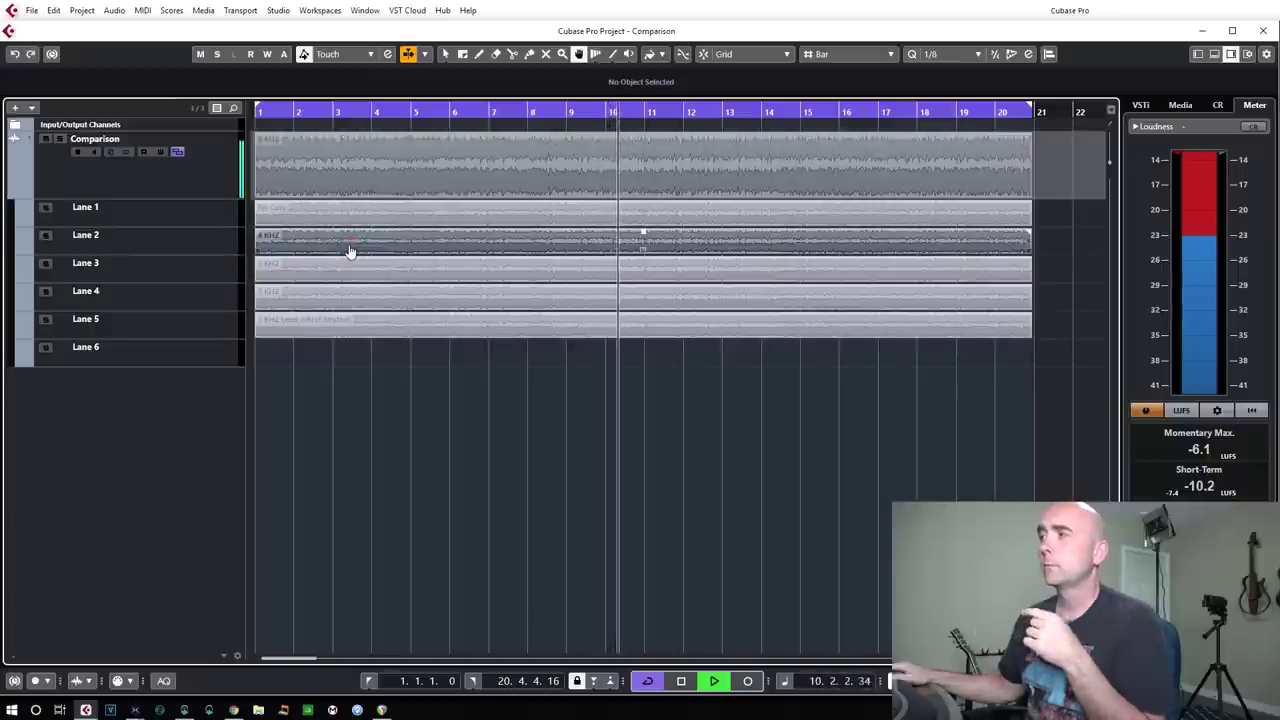
click(360, 336)
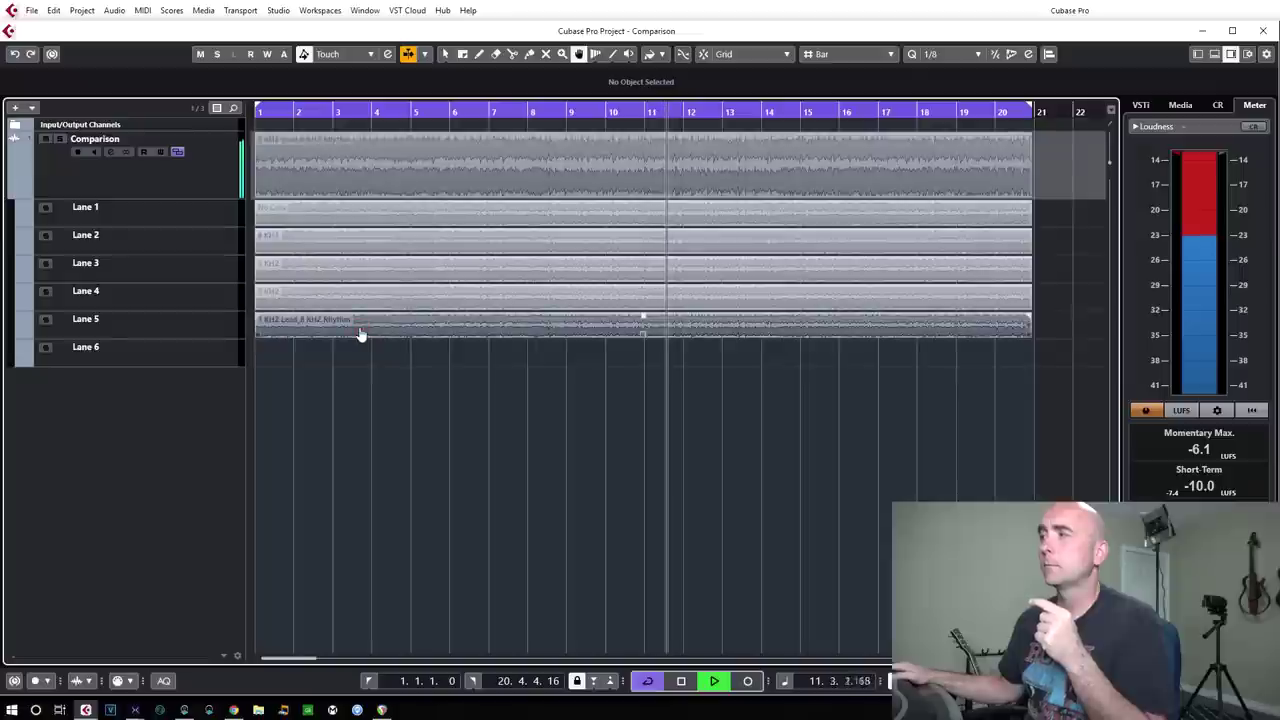
Step: Keep switching between the Lane 2 and Lane 5 takes from about bar 12, ending on 8 KHZ and stopping playback near bar 20
click(363, 246)
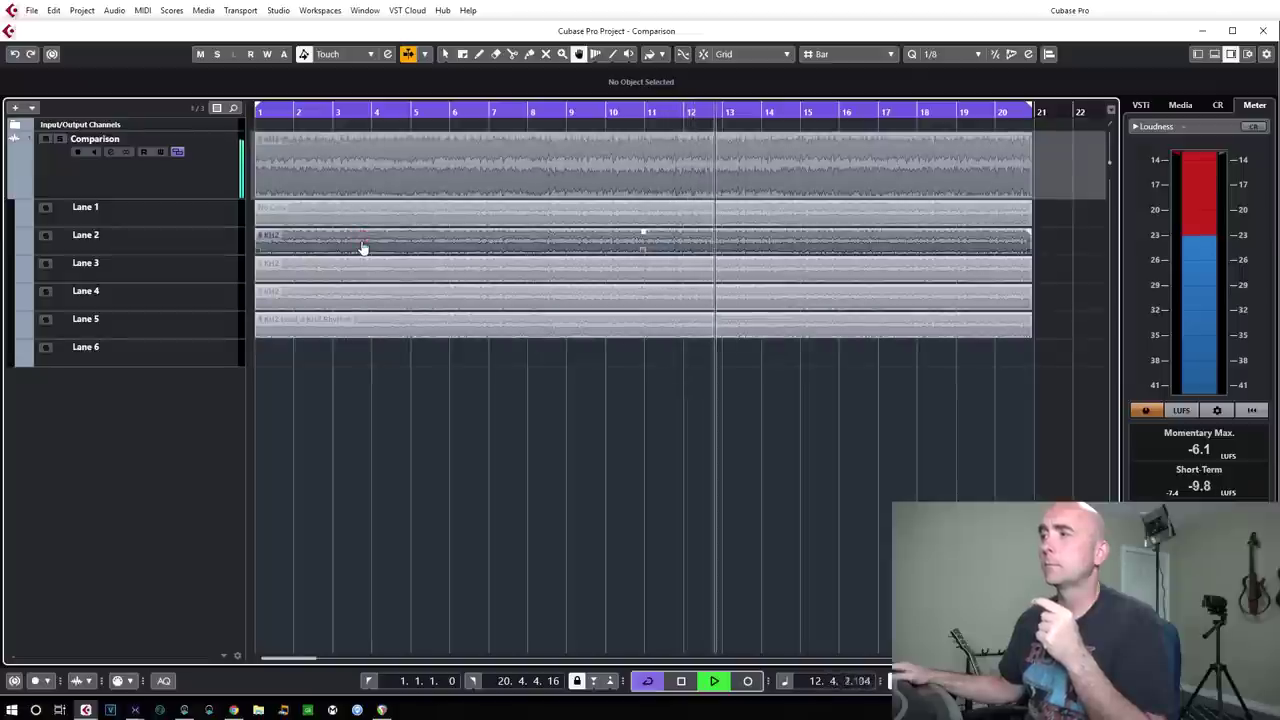
click(378, 334)
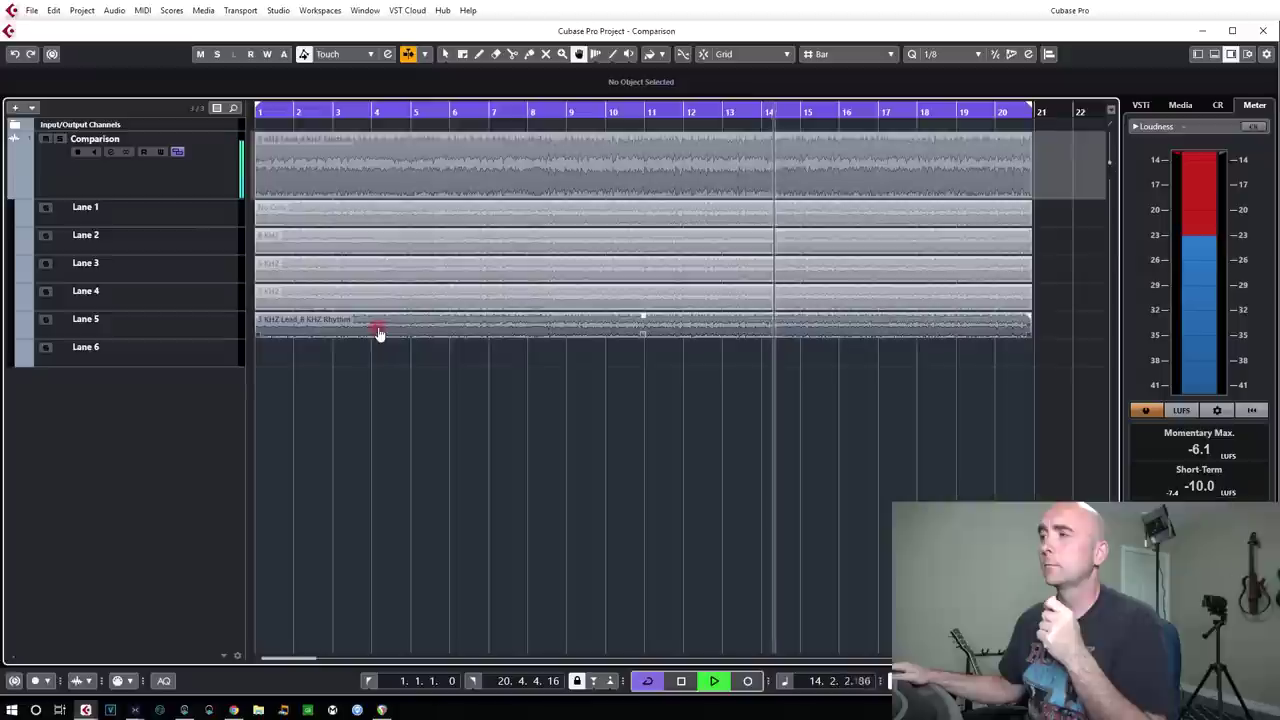
click(380, 252)
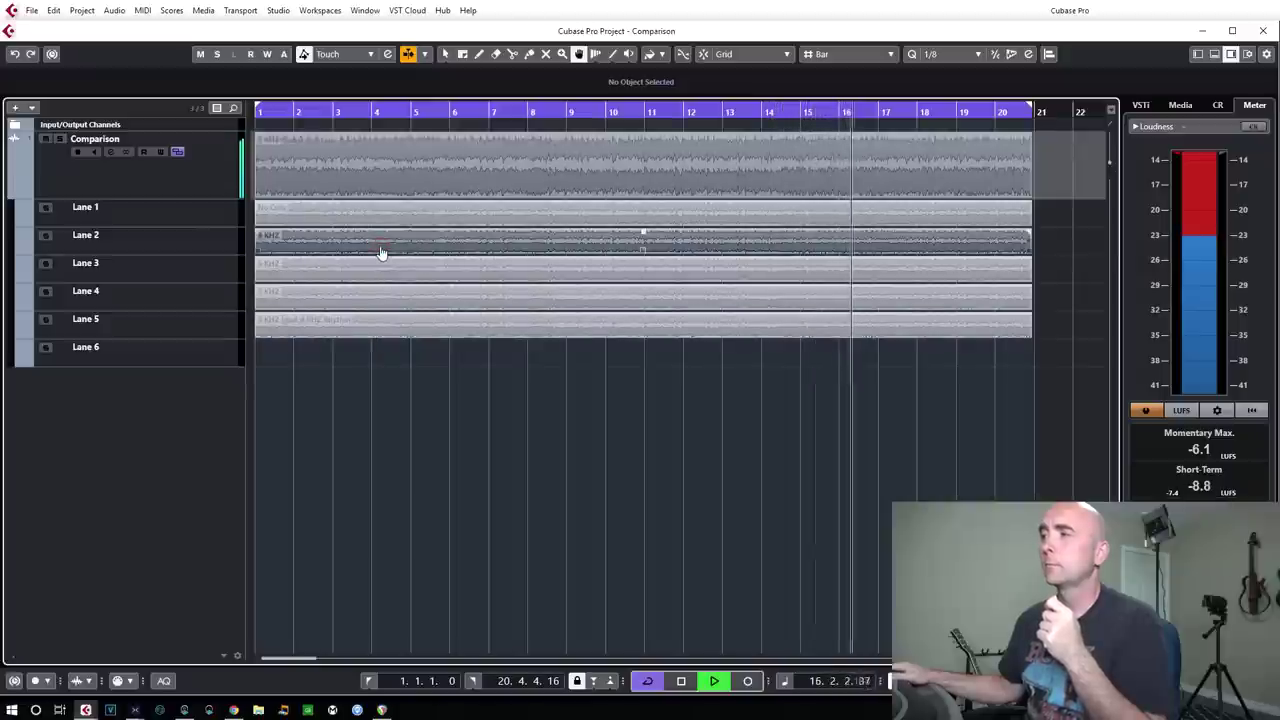
click(389, 336)
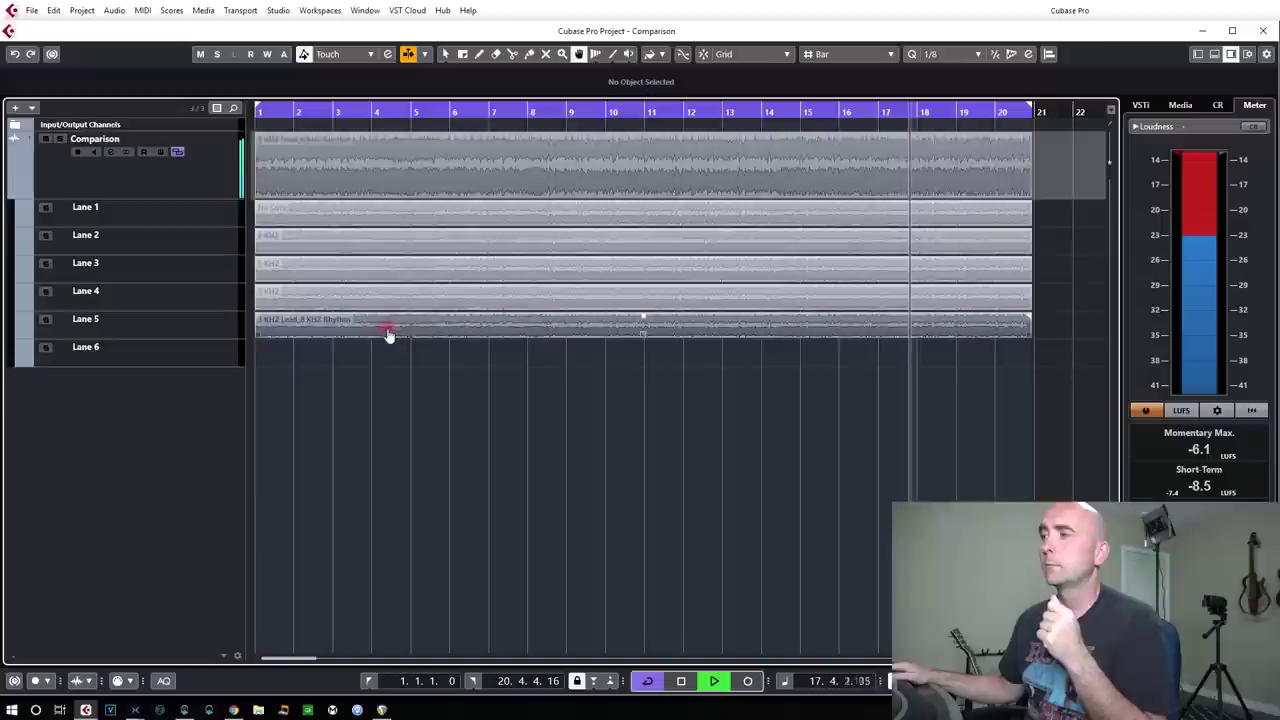
click(403, 251)
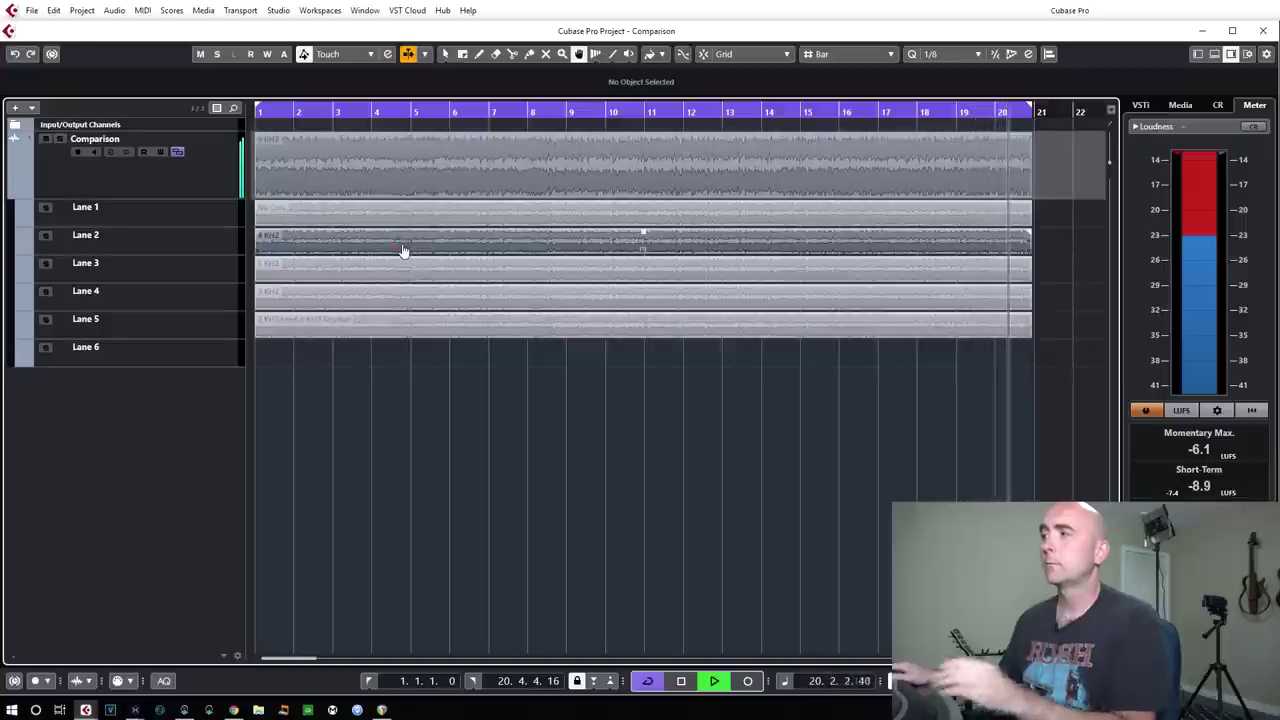
key(space)
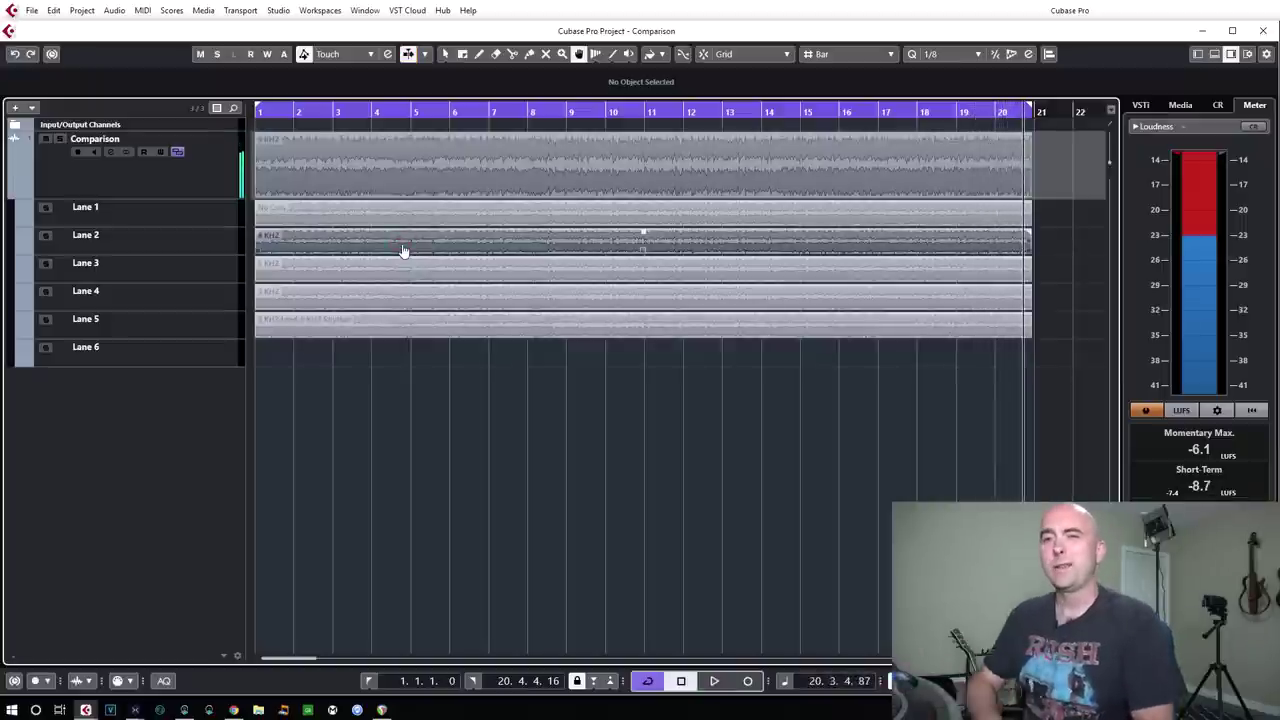